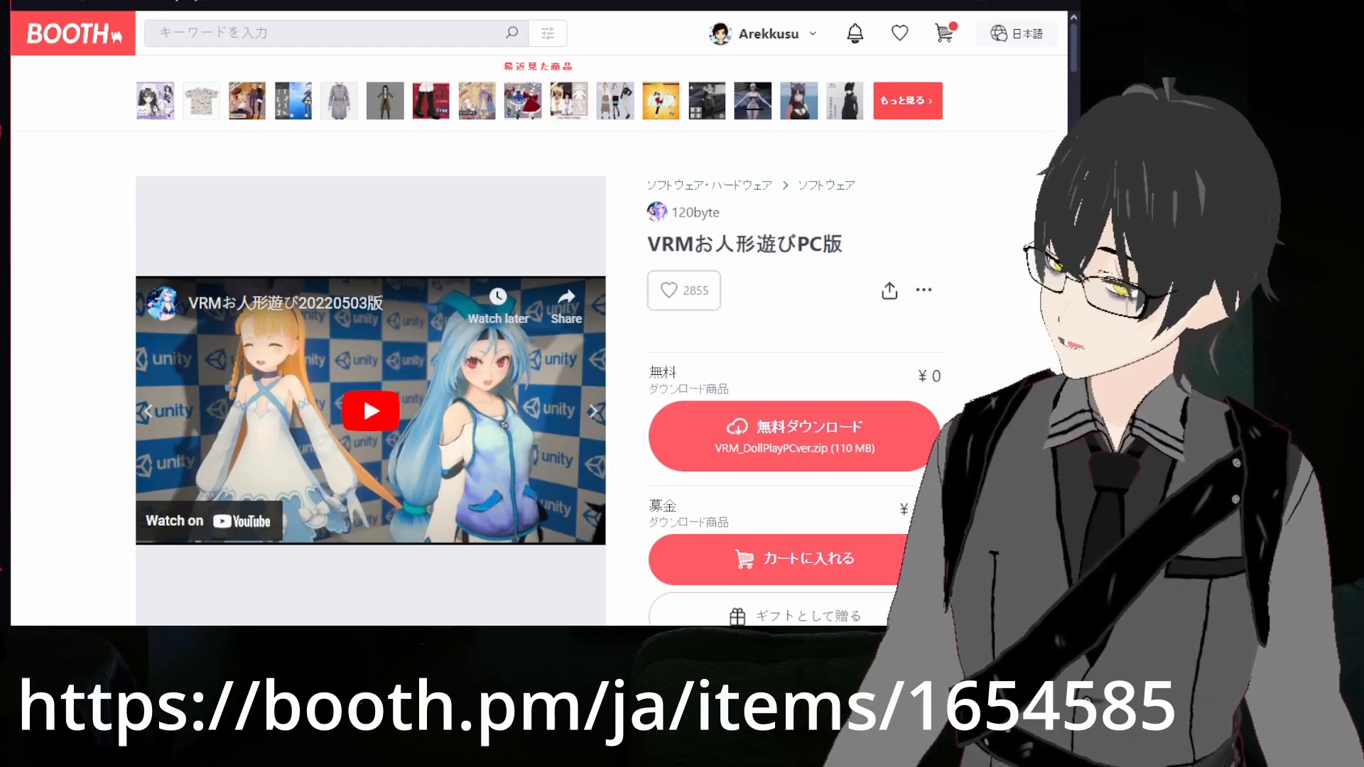
Step: Show the downloaded VRM_DollPlayPCver.zip in its folder and place the folder window, reduced from full screen, over the browser page
{"action": "scroll", "coordinate": [540, 341], "scroll_direction": "down", "scroll_amount": 1}
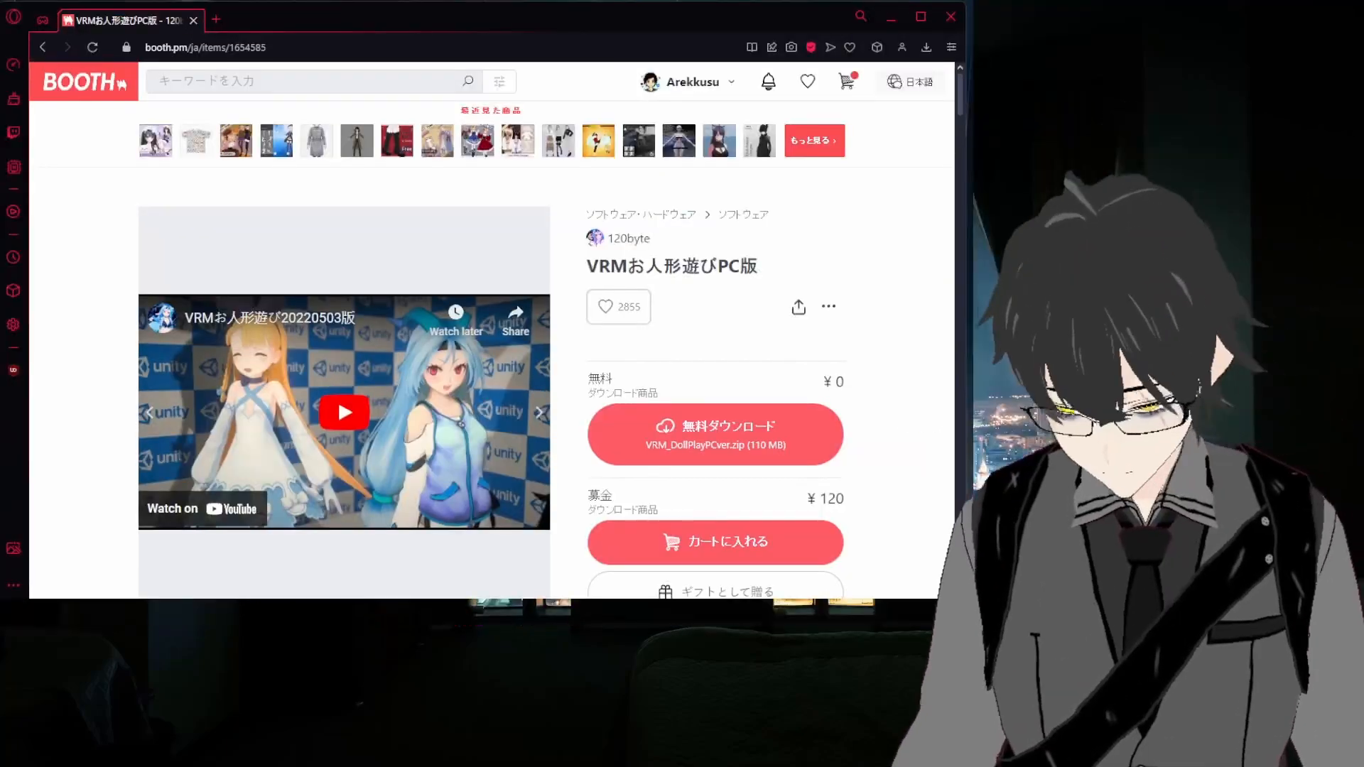
{"action": "left_click", "coordinate": [925, 49]}
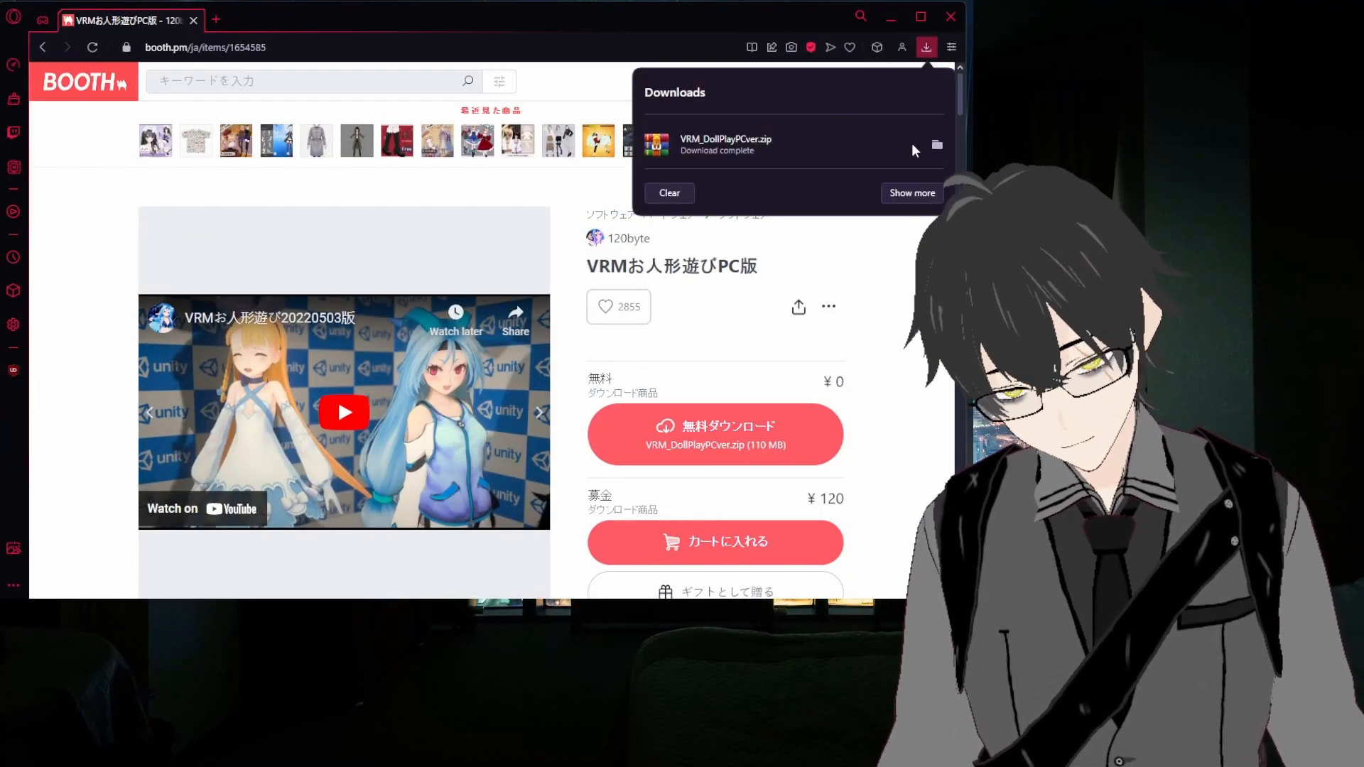
{"action": "left_click", "coordinate": [936, 144]}
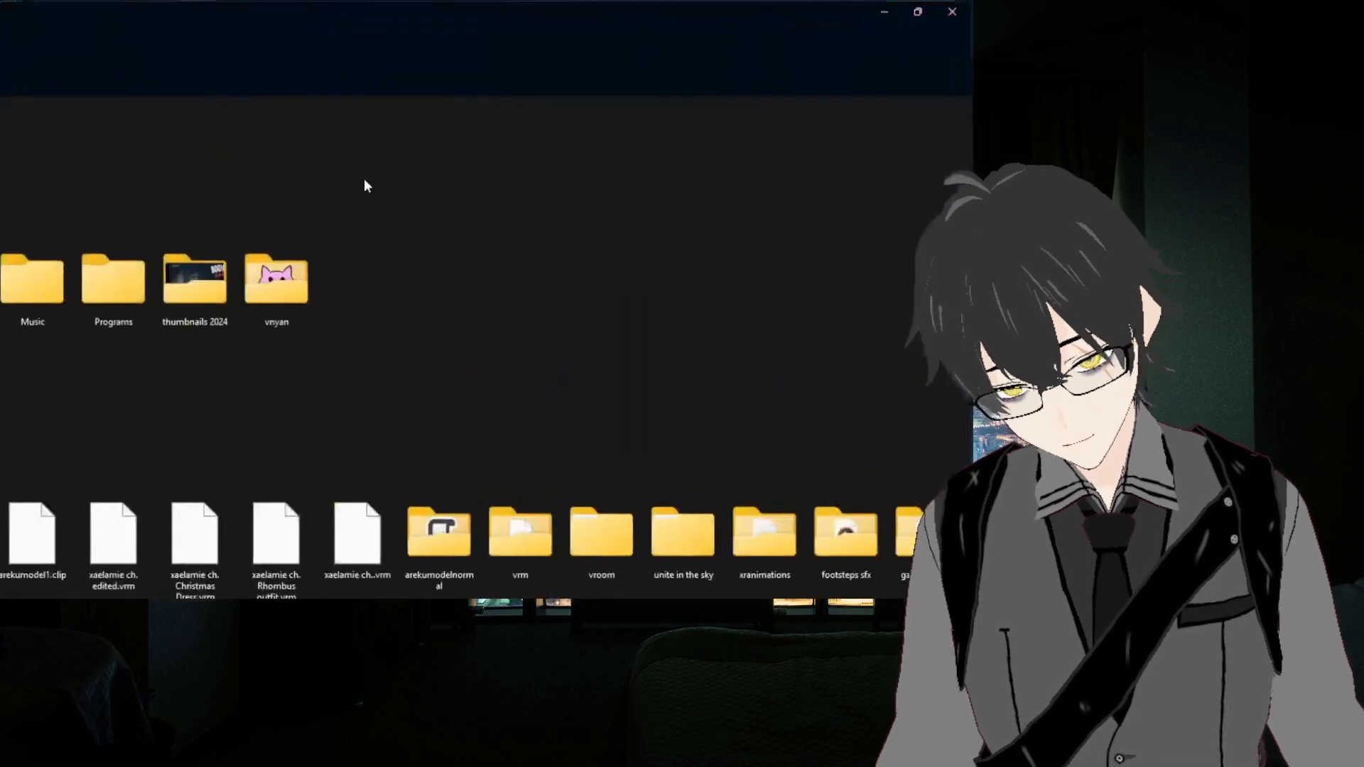
{"action": "left_click", "coordinate": [920, 11]}
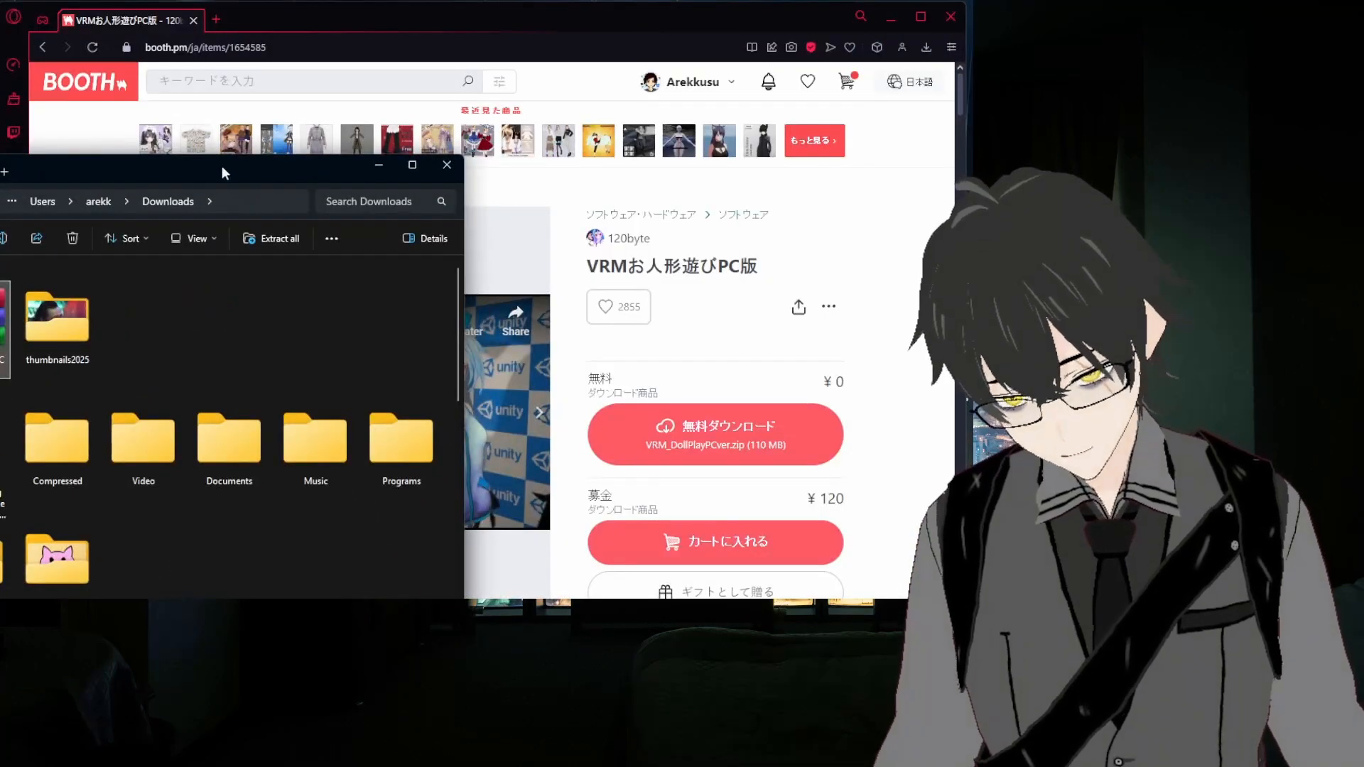
{"action": "left_click_drag", "start_coordinate": [232, 173], "coordinate": [654, 101]}
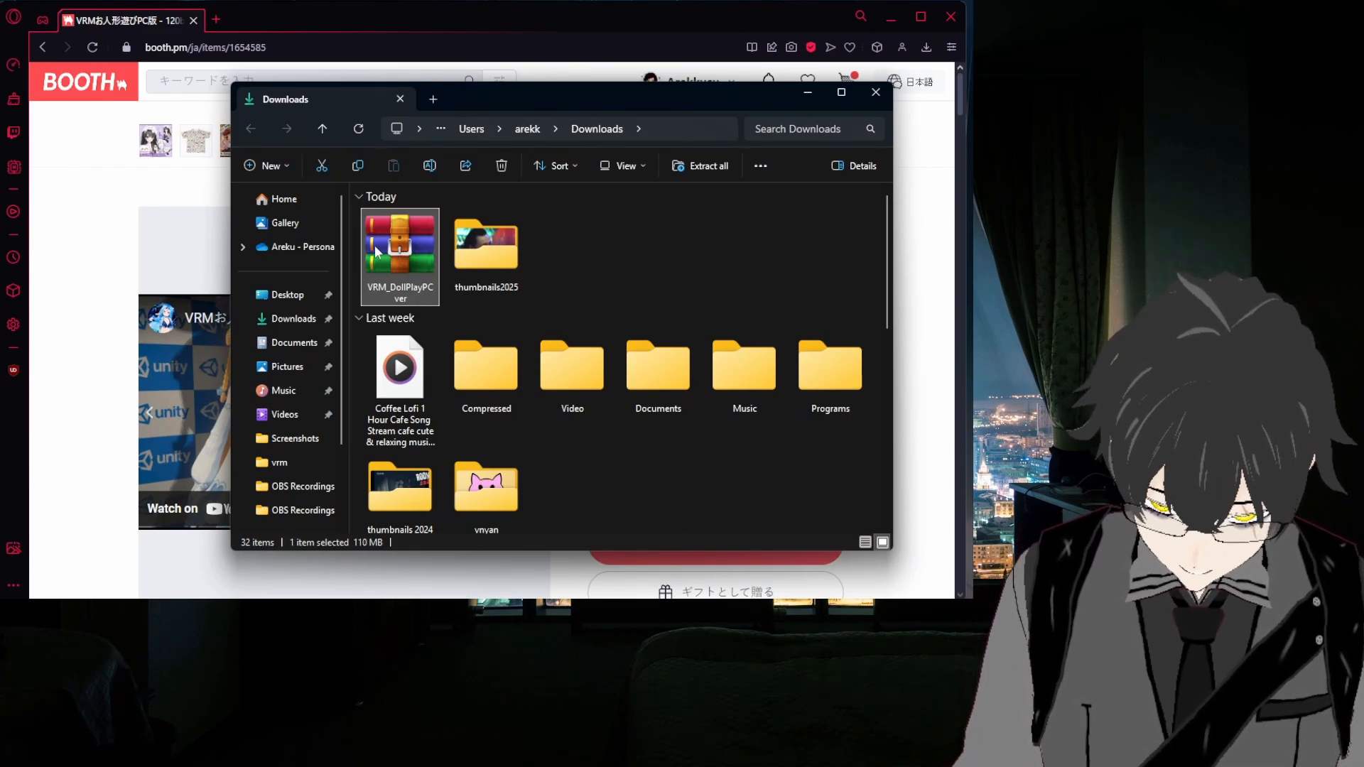
Step: Move the VRM_DollPlayPCver archive into the Compressed folder in Downloads and open that folder
{"action": "left_click_drag", "start_coordinate": [393, 248], "coordinate": [478, 386]}
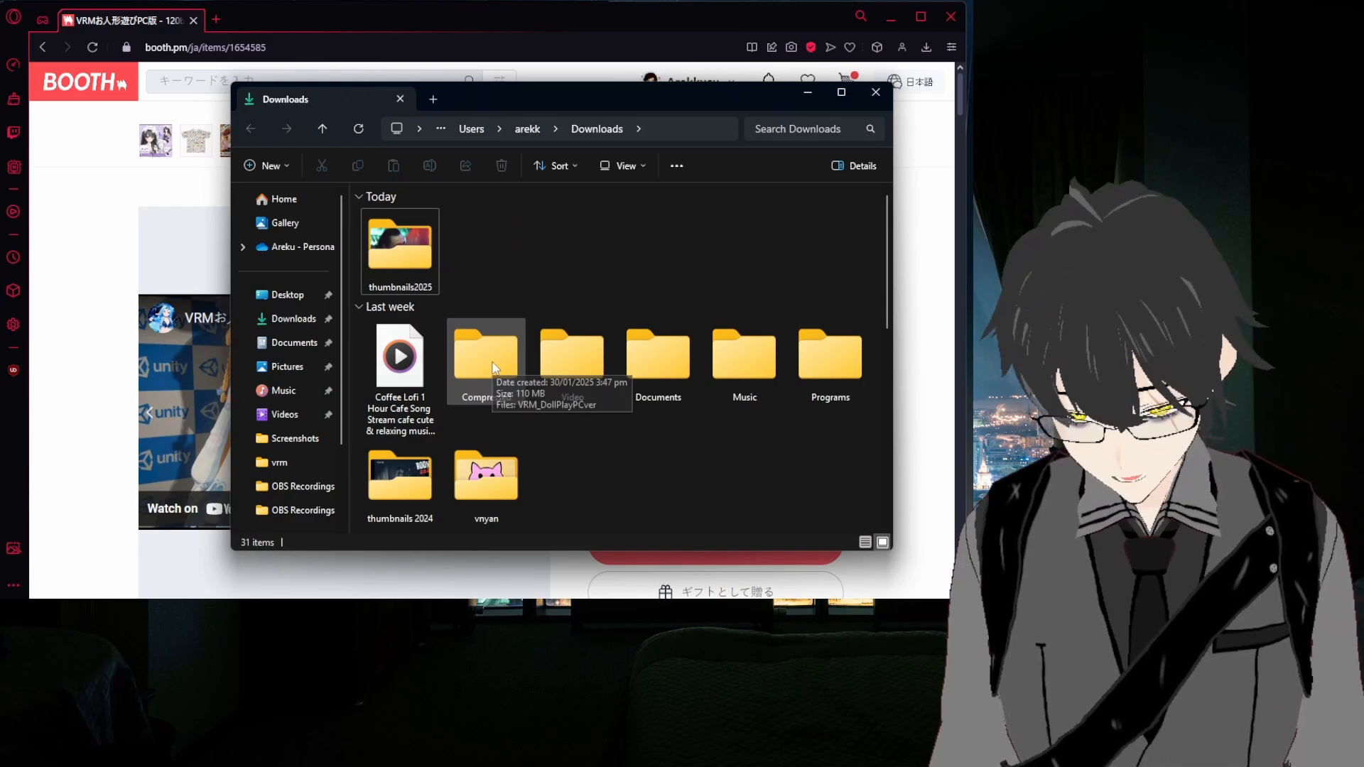
{"action": "left_click", "coordinate": [495, 368]}
{"action": "double_click", "coordinate": [496, 368]}
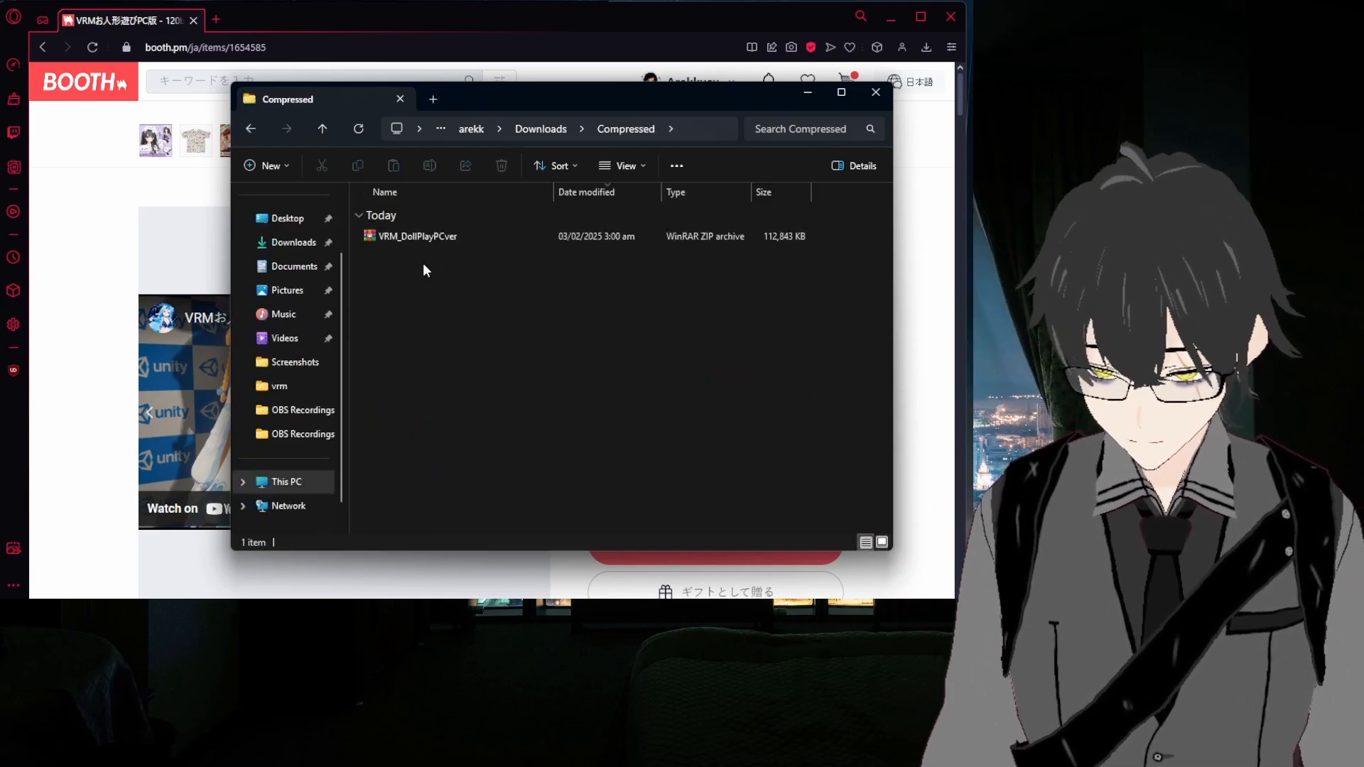
Step: Extract the VRM_DollPlayPCver archive directly into the Compressed folder with WinRAR
{"action": "left_click", "coordinate": [418, 236]}
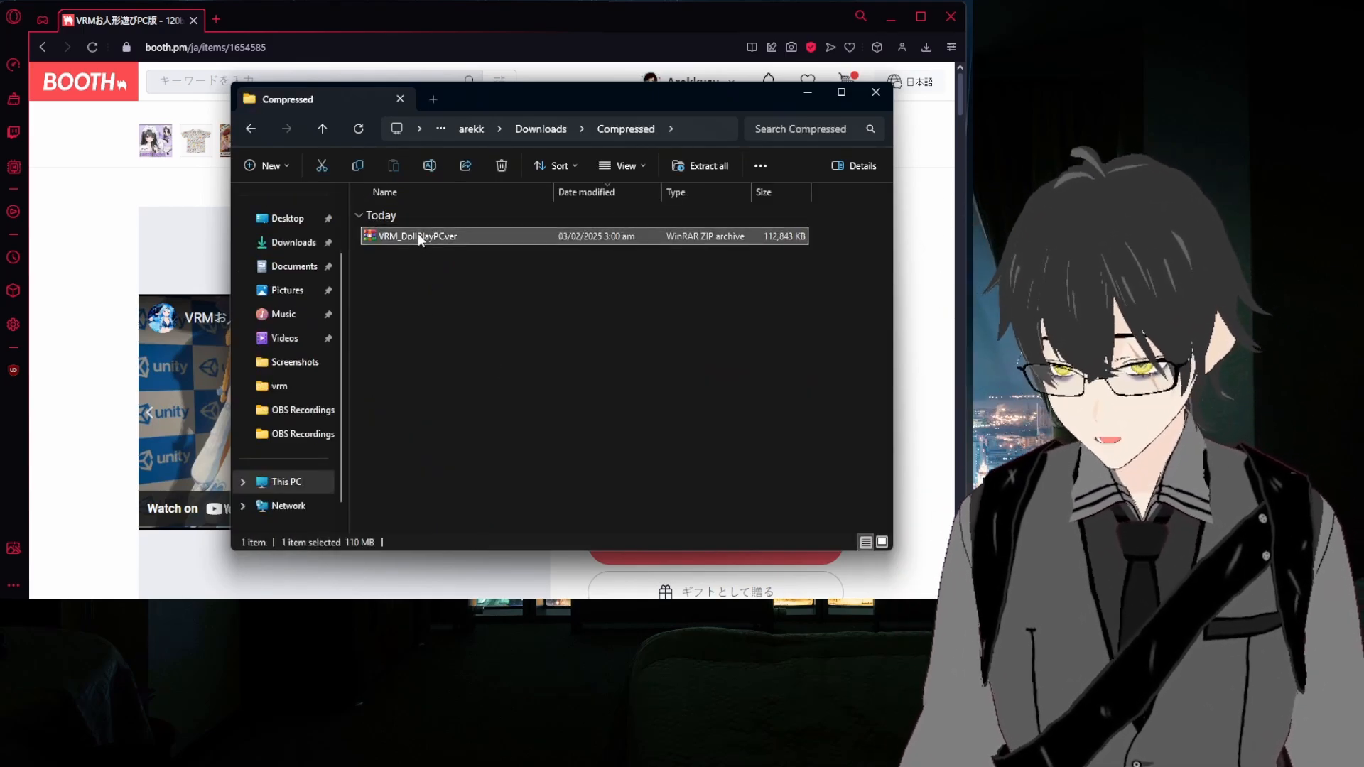
{"action": "right_click", "coordinate": [418, 236]}
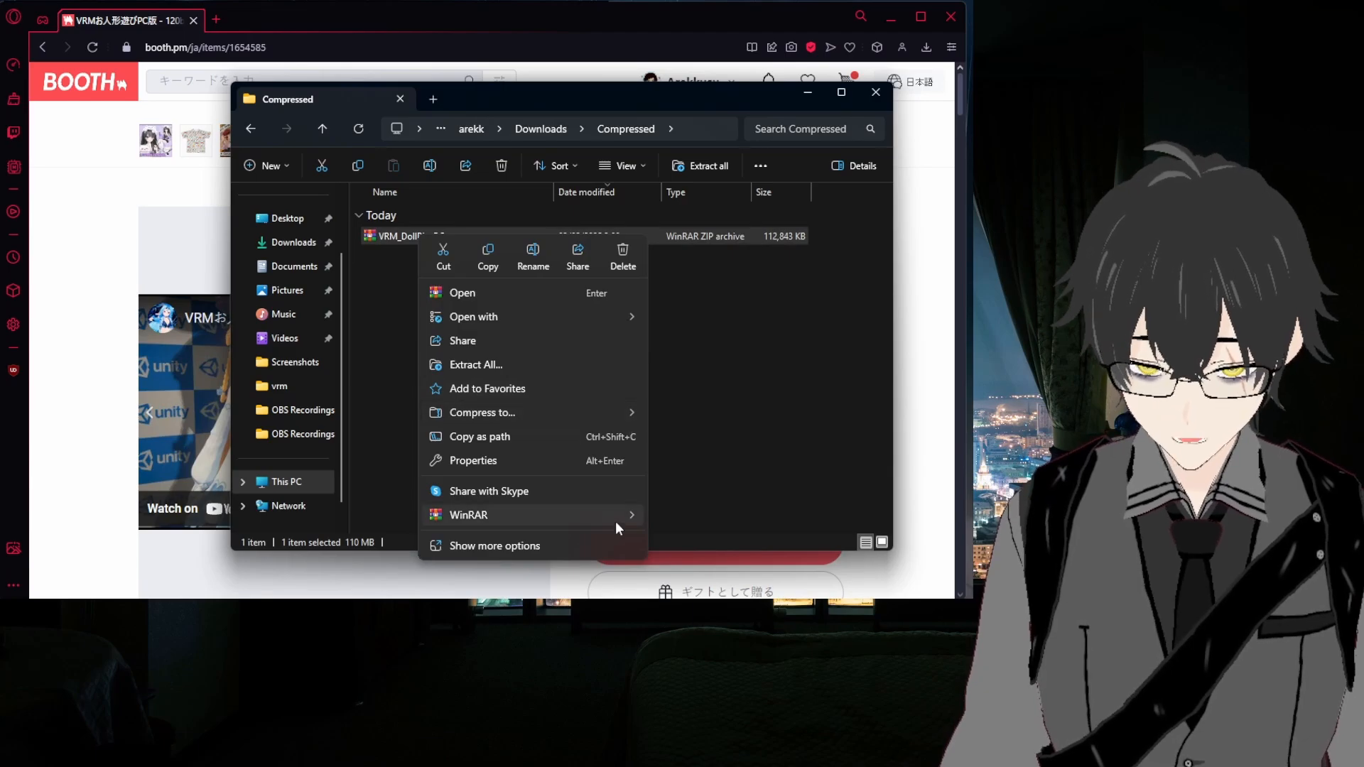
{"action": "mouse_move", "coordinate": [615, 522]}
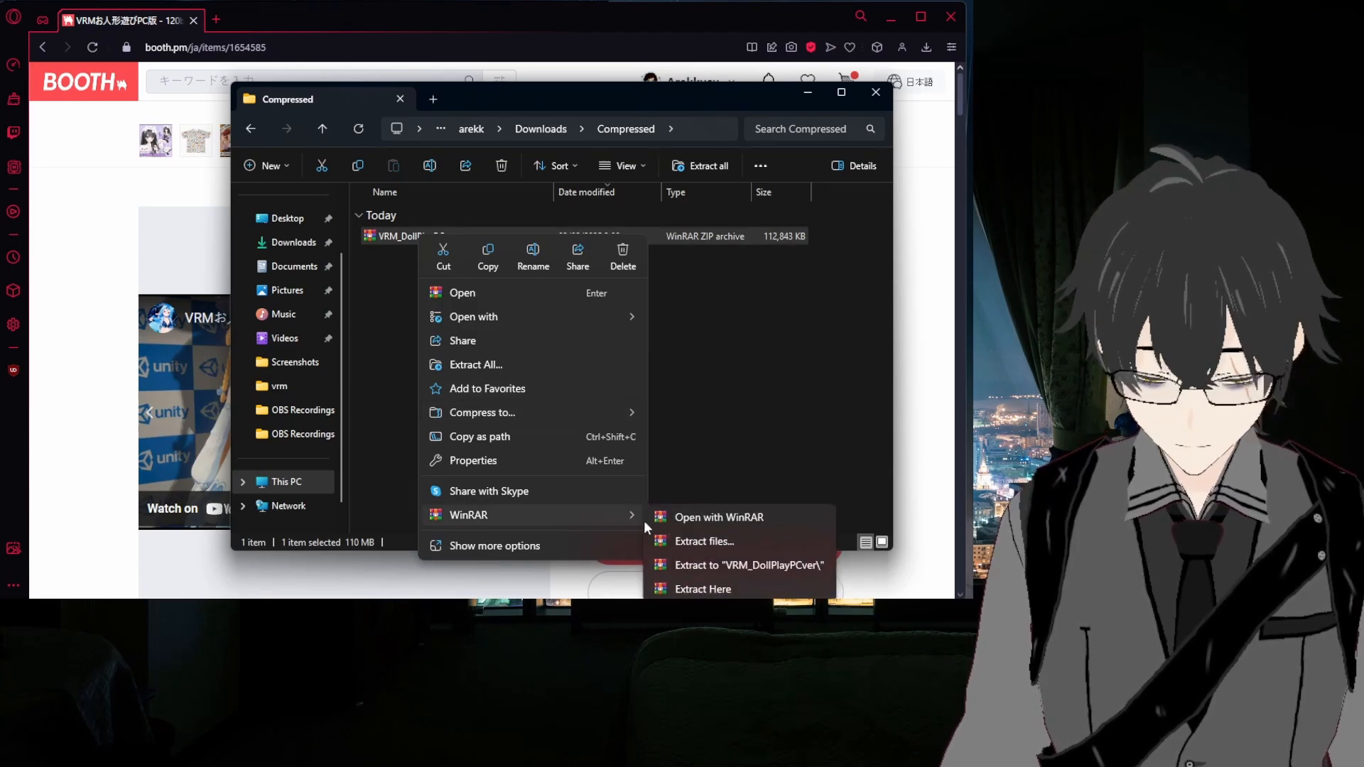
{"action": "left_click", "coordinate": [705, 589]}
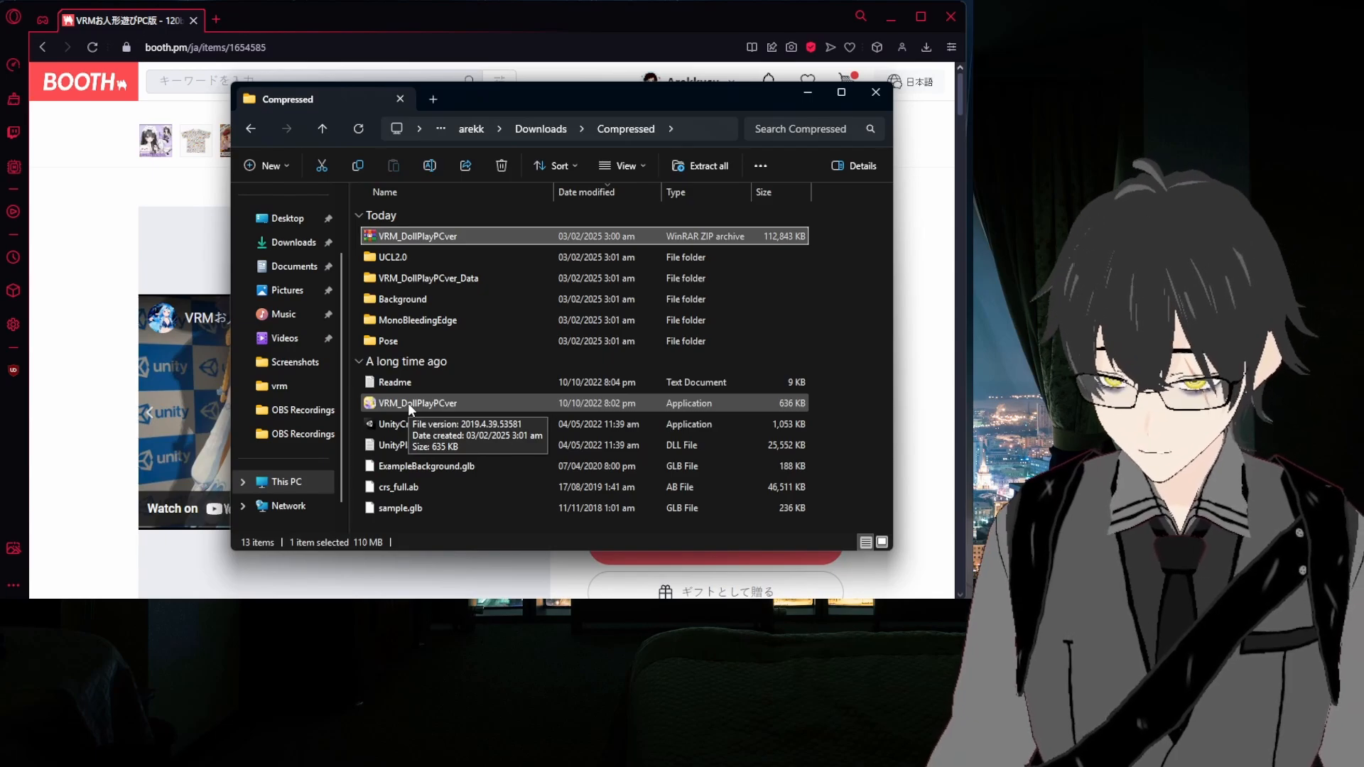
Step: Launch the extracted VRM_DollPlayPCver application and allow it to run despite the Windows SmartScreen block
{"action": "double_click", "coordinate": [408, 403]}
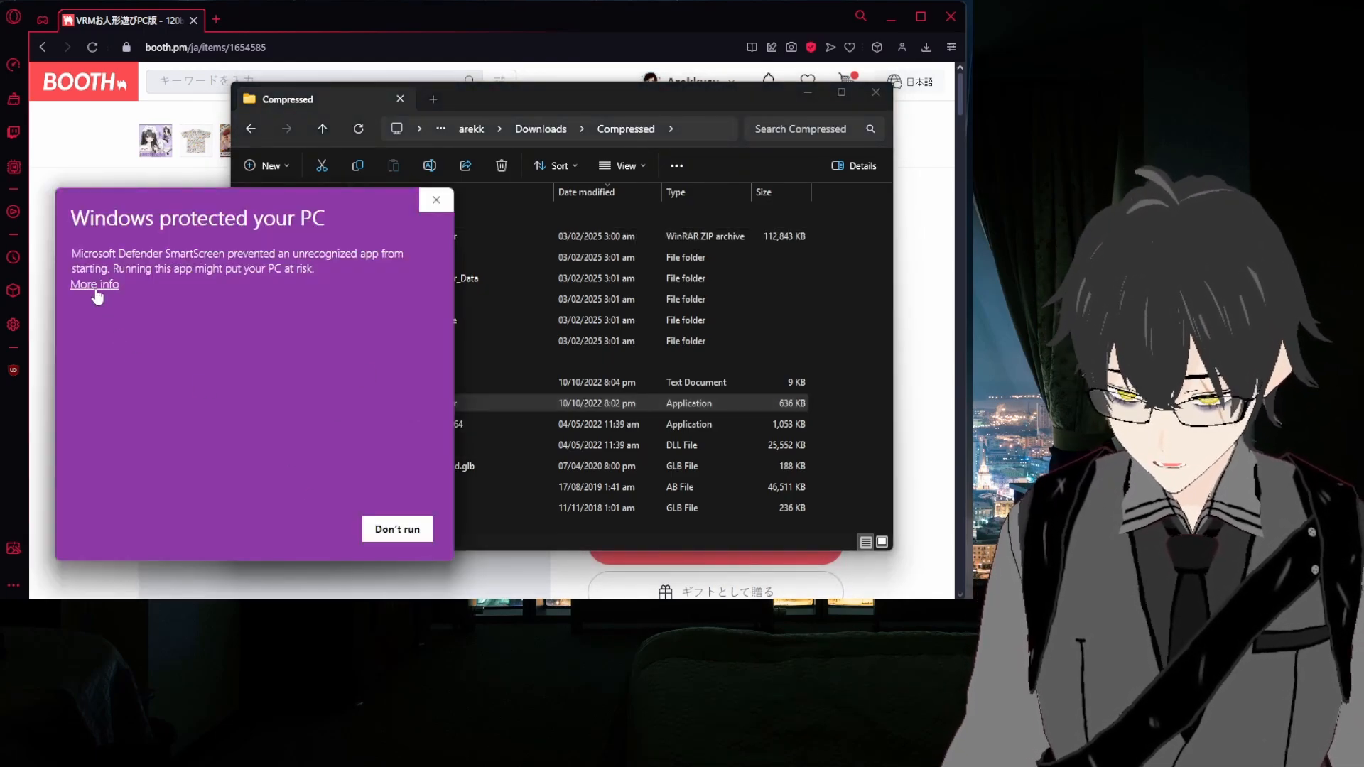
{"action": "left_click_drag", "start_coordinate": [229, 215], "coordinate": [650, 114]}
{"action": "left_click", "coordinate": [324, 219]}
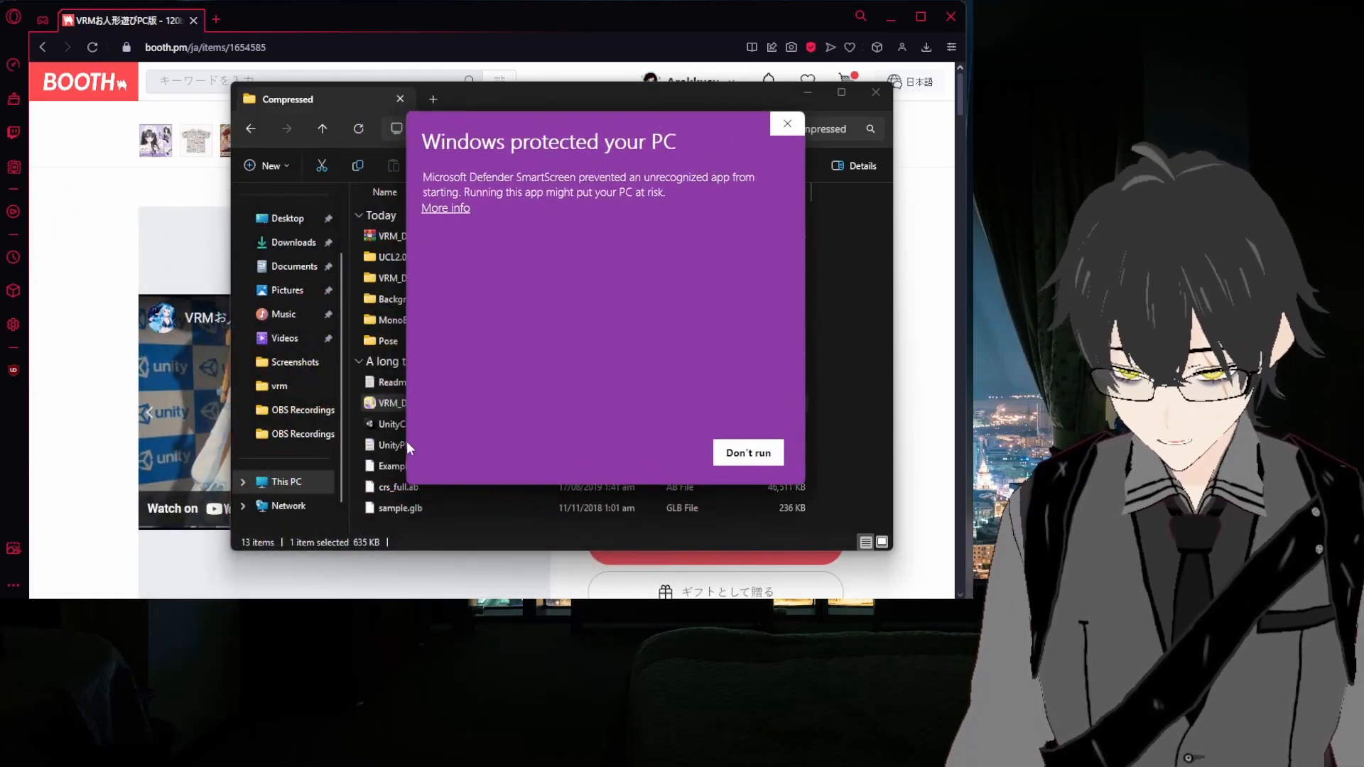
{"action": "left_click", "coordinate": [443, 208]}
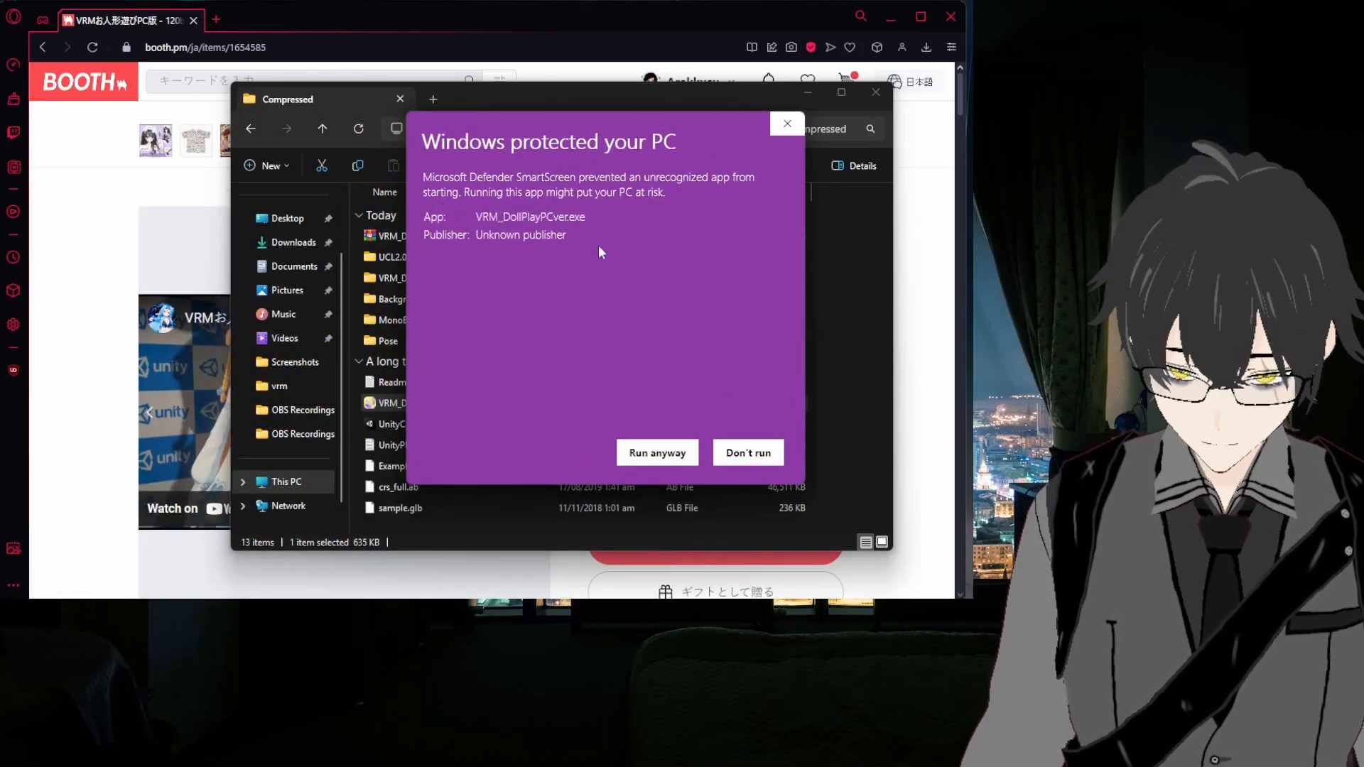
{"action": "left_click", "coordinate": [626, 448]}
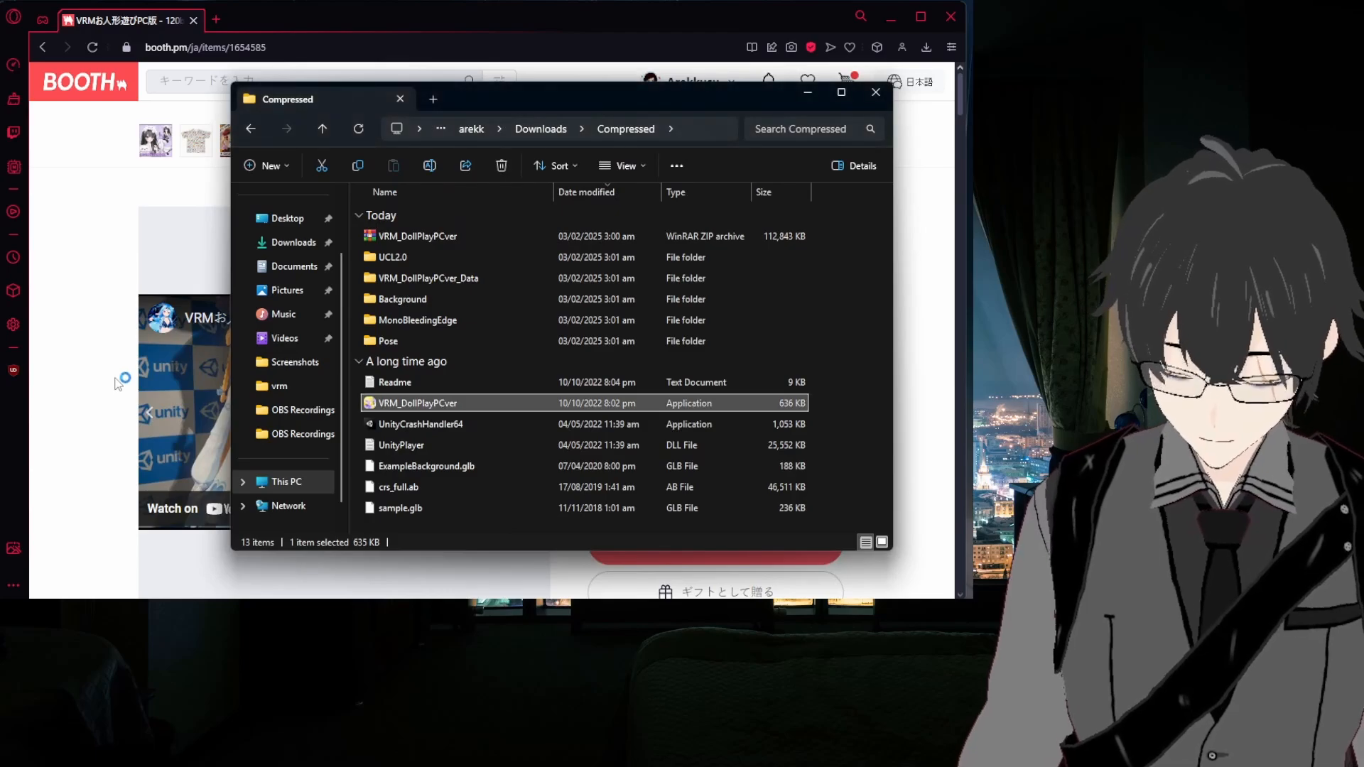
Step: Minimize the file window, switch to VRM_DollPlayPCver, and reposition and resize its window to show all the controls
{"action": "left_click", "coordinate": [807, 92]}
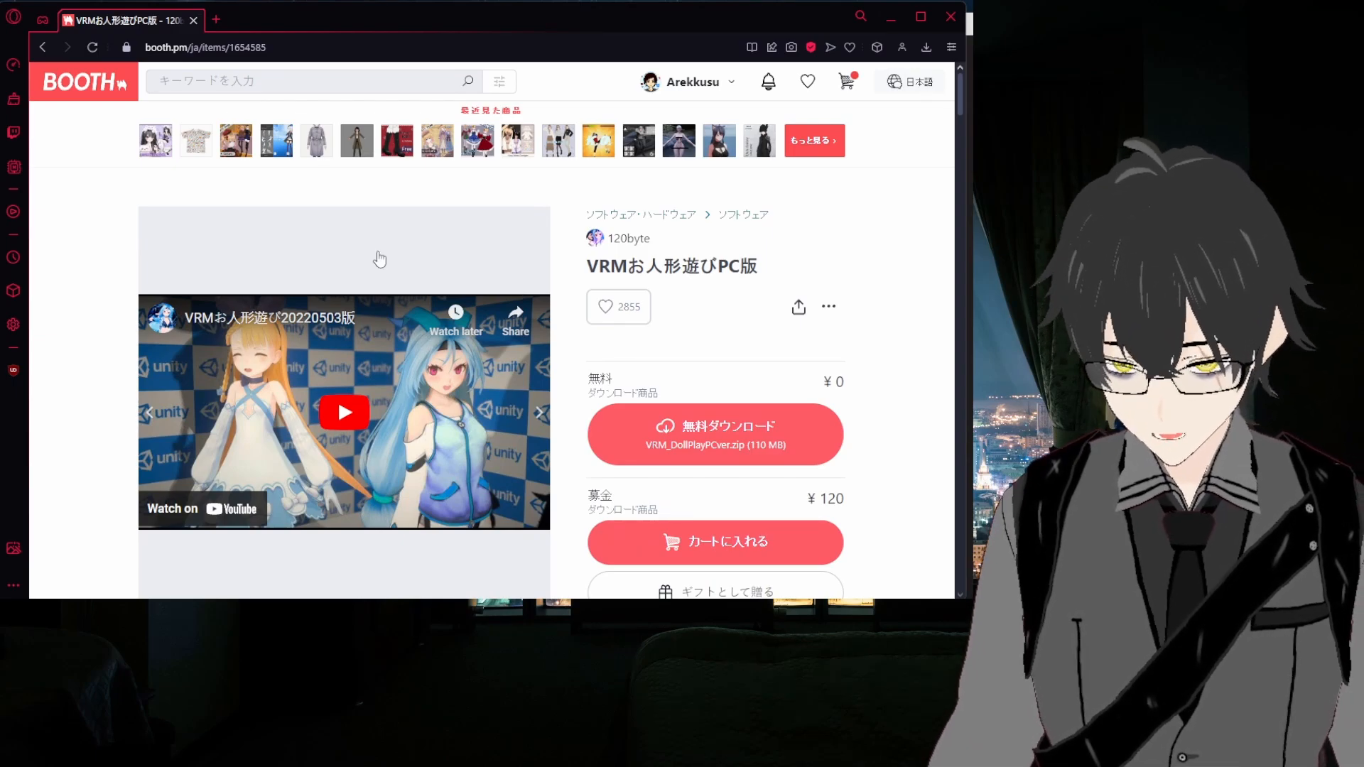
{"action": "key", "text": "alt+Tab"}
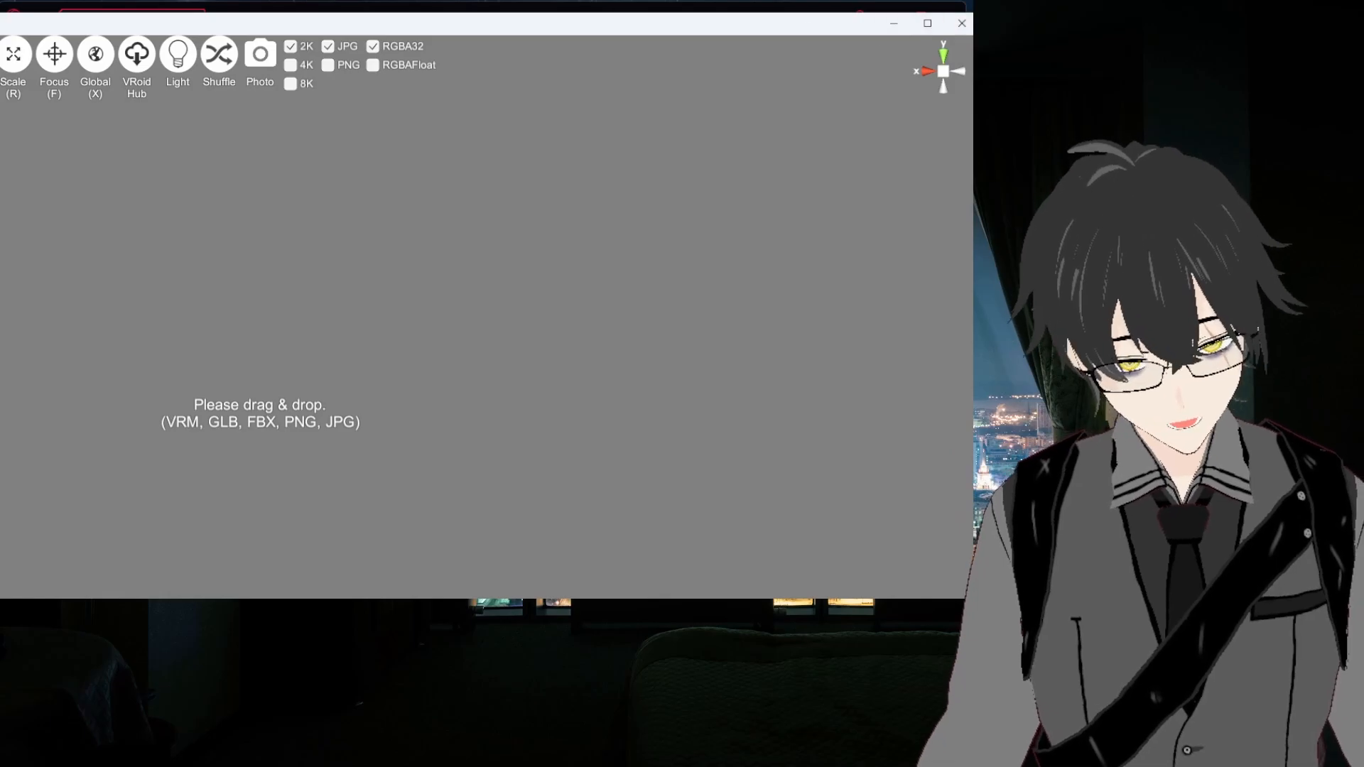
{"action": "left_click_drag", "start_coordinate": [0, 15], "coordinate": [14, 242]}
{"action": "left_click_drag", "start_coordinate": [513, 255], "coordinate": [497, 23]}
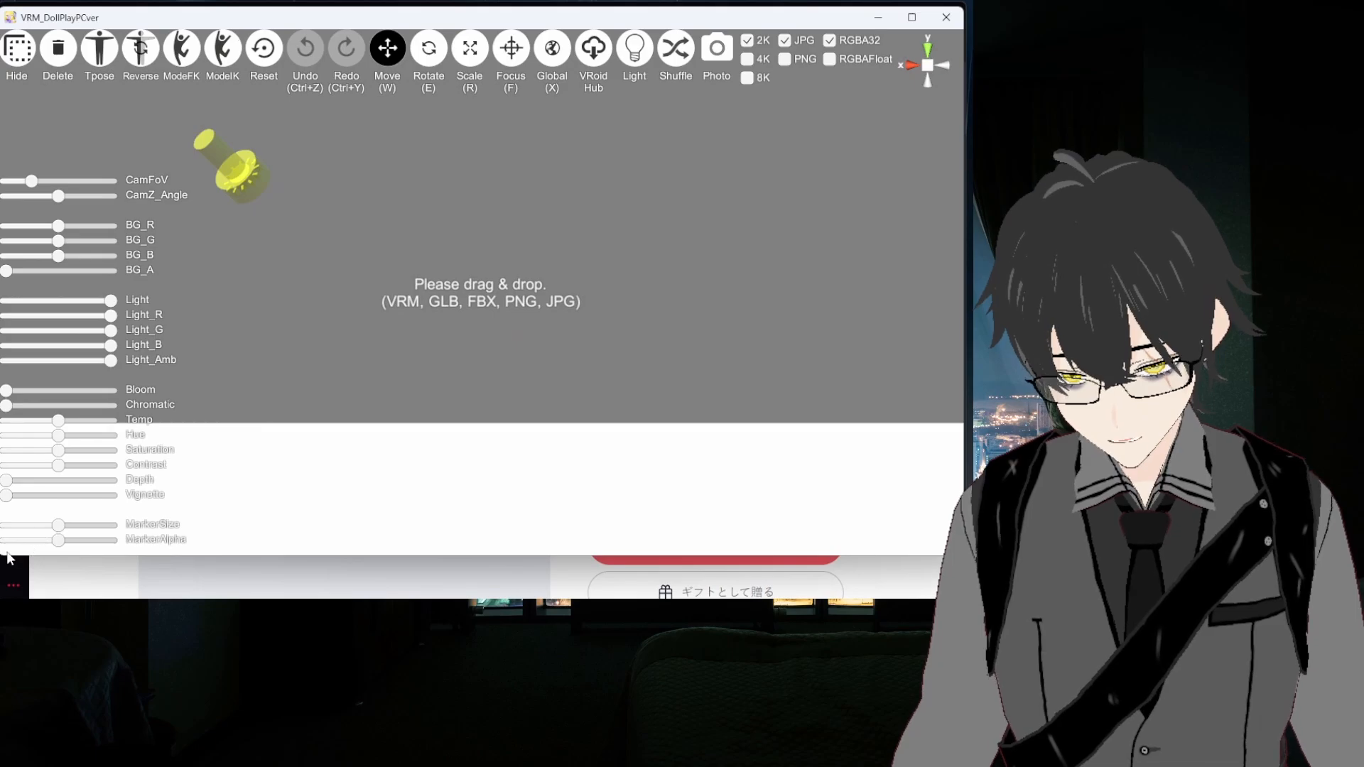
{"action": "left_click_drag", "start_coordinate": [8, 558], "coordinate": [47, 590]}
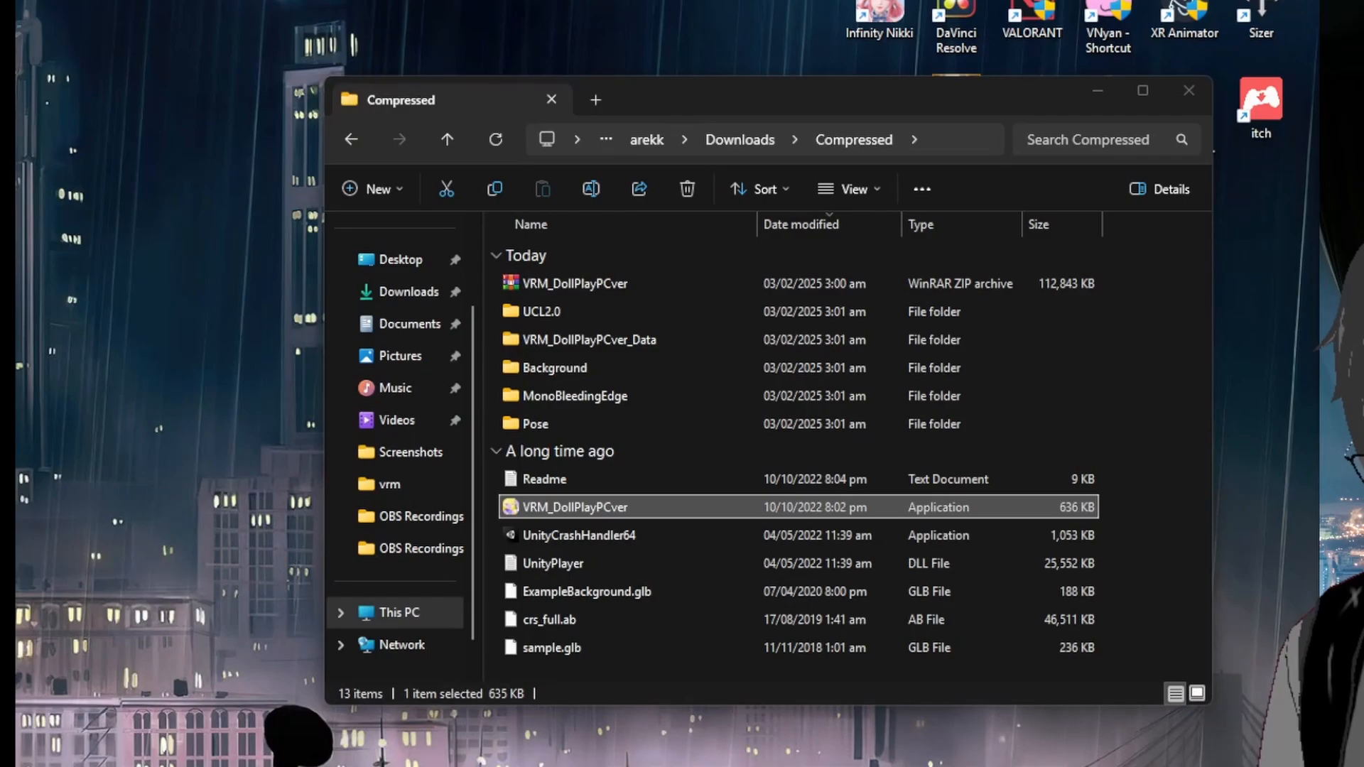
Step: Switch to File Explorer, open the vrm folder inside Downloads and place its window over the VRM_DollPlayPCver viewport
{"action": "left_click", "coordinate": [626, 766]}
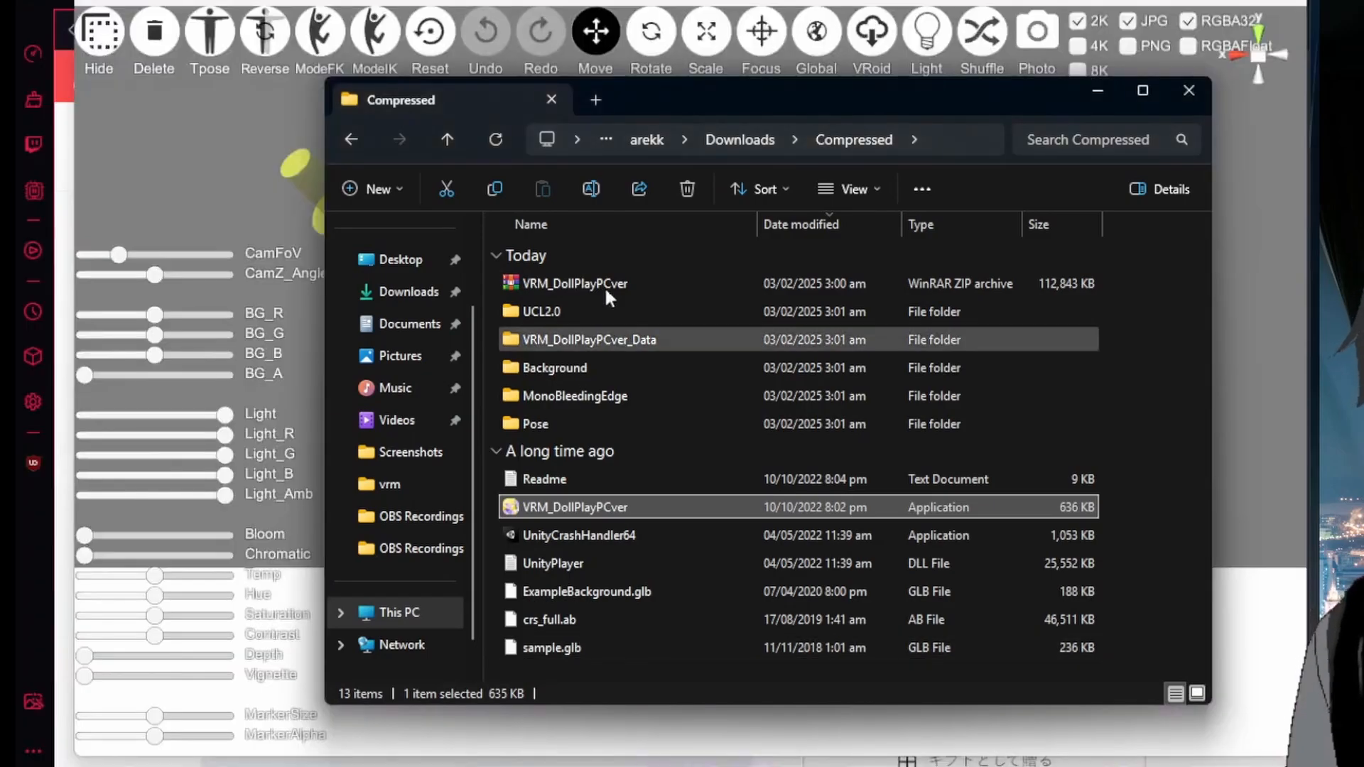
{"action": "left_click_drag", "start_coordinate": [651, 101], "coordinate": [358, 336]}
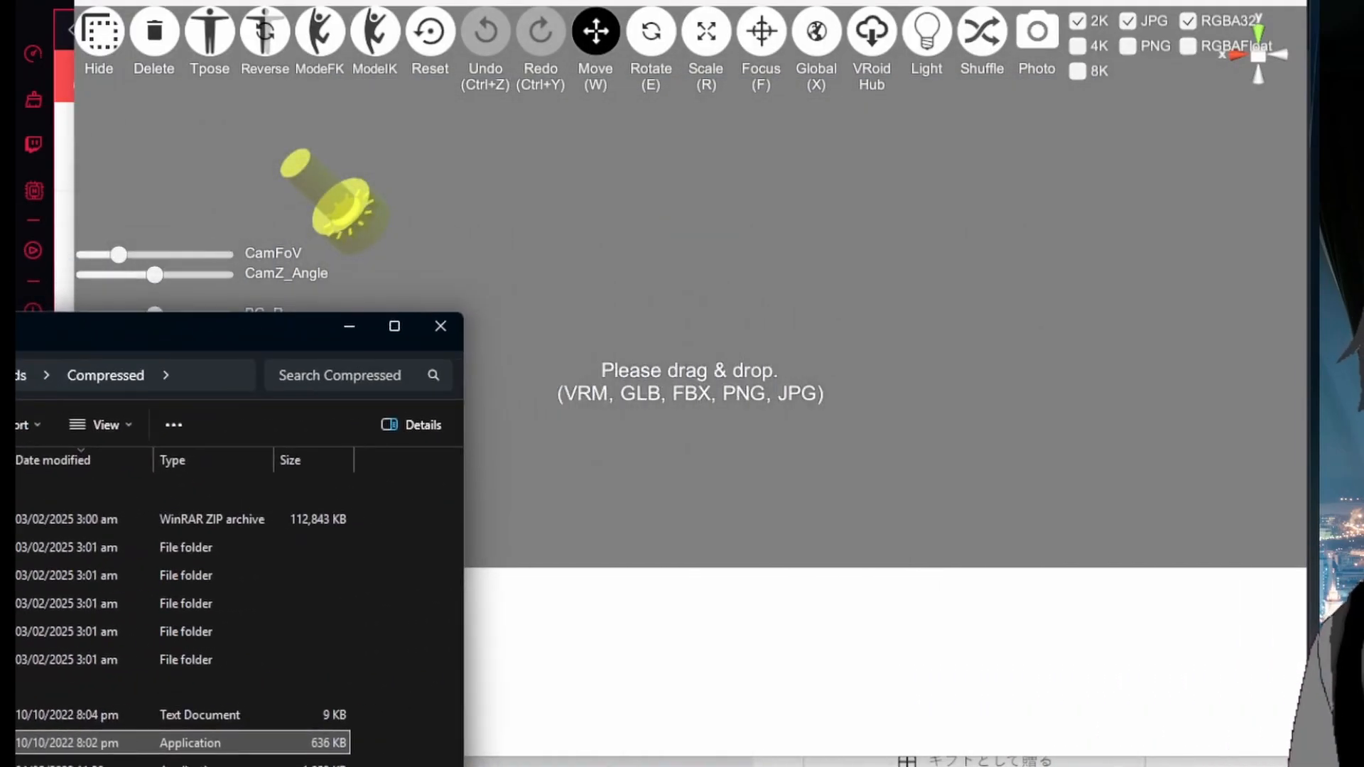
{"action": "left_click", "coordinate": [20, 375]}
{"action": "left_click_drag", "start_coordinate": [94, 347], "coordinate": [0, 352]}
{"action": "scroll", "coordinate": [40, 640], "scroll_direction": "down", "scroll_amount": 5}
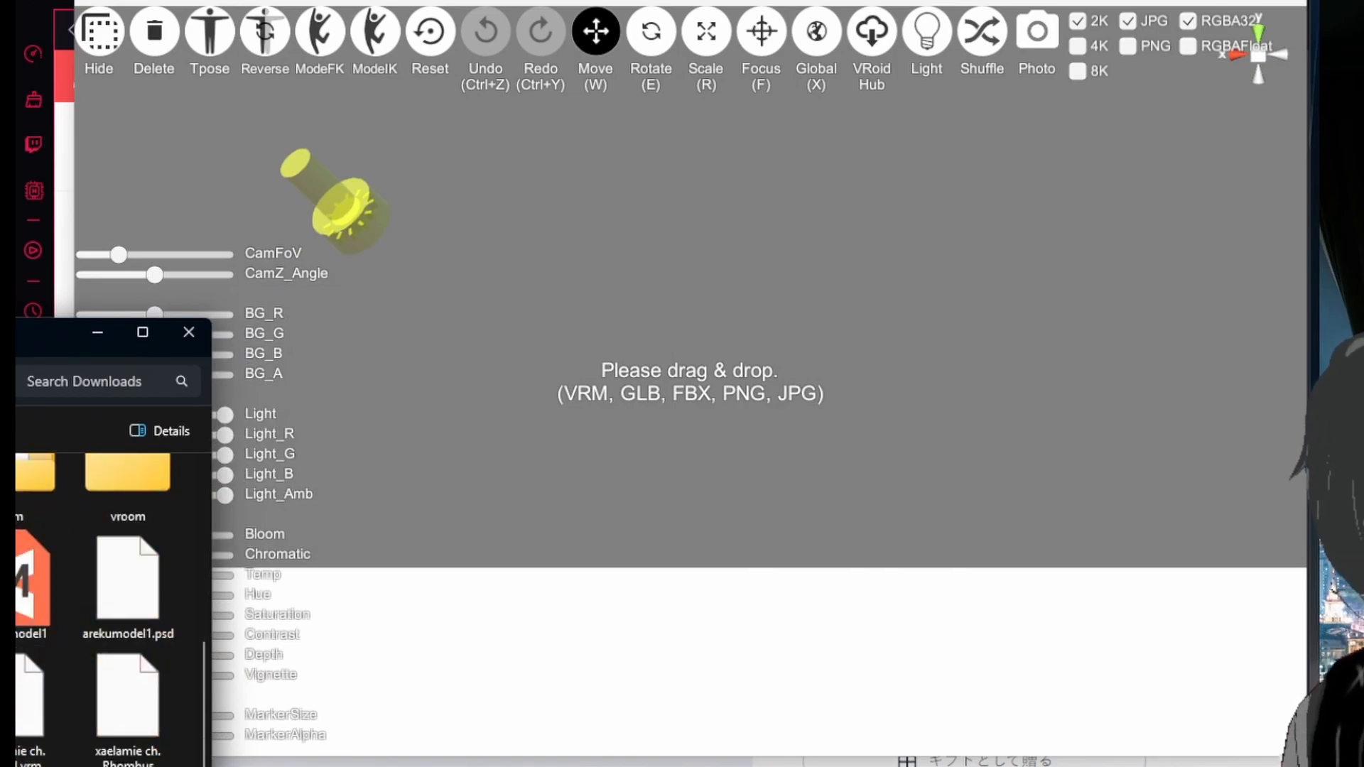
{"action": "double_click", "coordinate": [21, 483]}
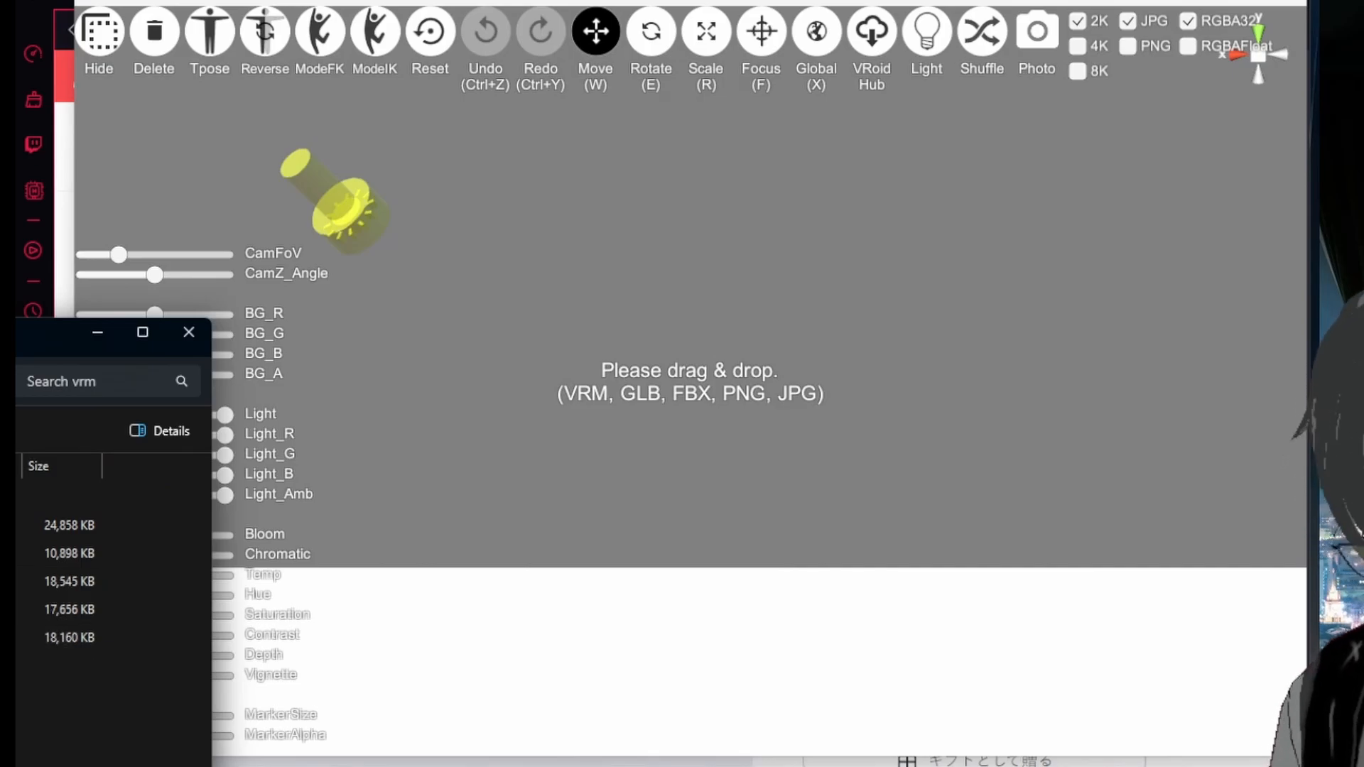
{"action": "left_click_drag", "start_coordinate": [0, 334], "coordinate": [787, 274]}
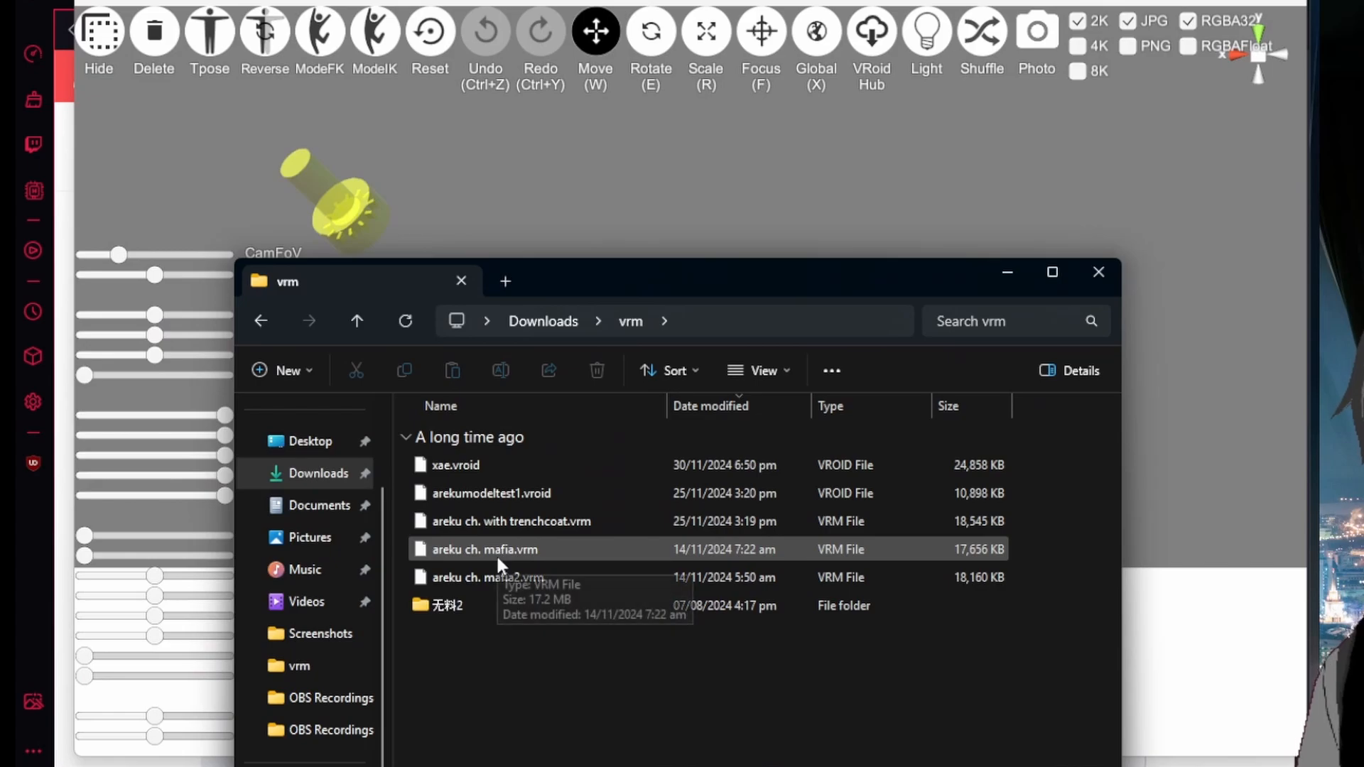
Step: Load the model file areku ch. mafia.vrm into VRM_DollPlayPCver, accepting its model details, with the file window minimized
{"action": "left_click_drag", "start_coordinate": [497, 552], "coordinate": [837, 210]}
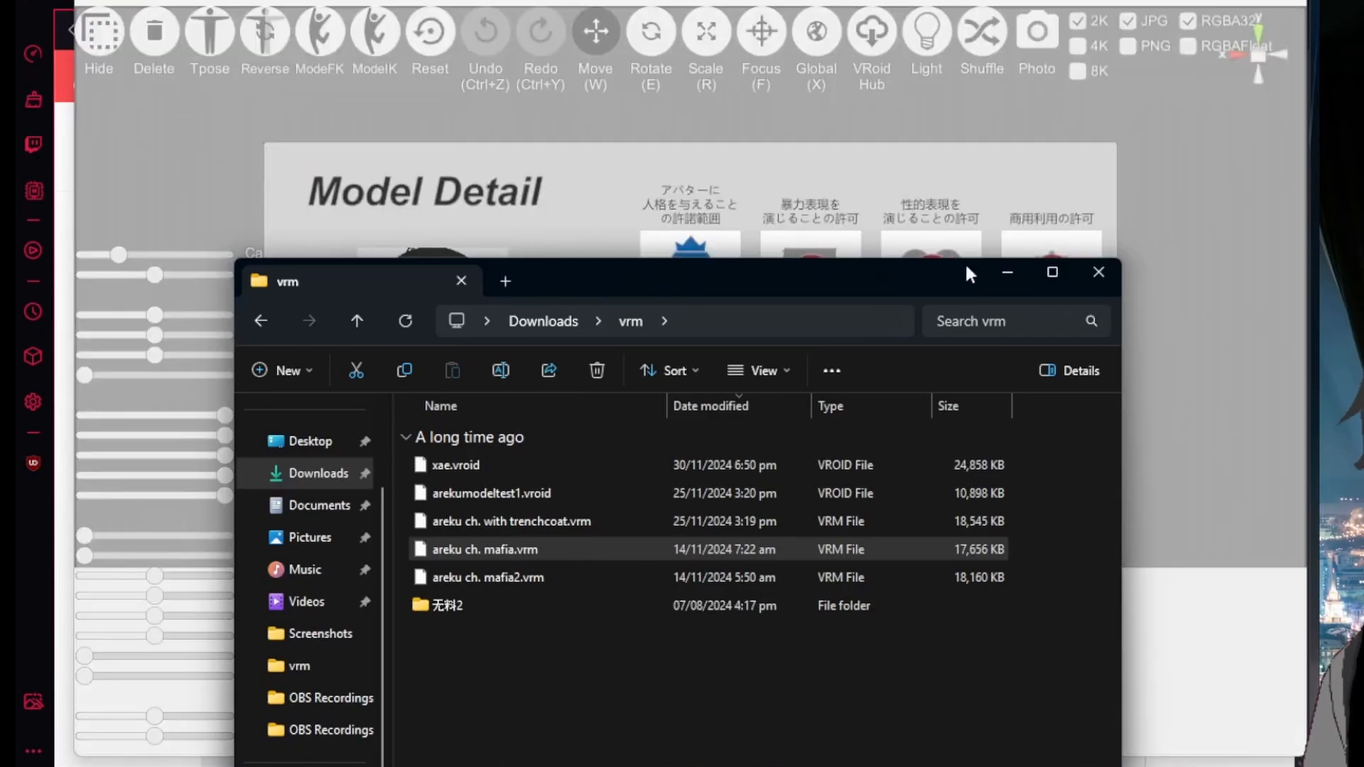
{"action": "left_click", "coordinate": [1008, 275]}
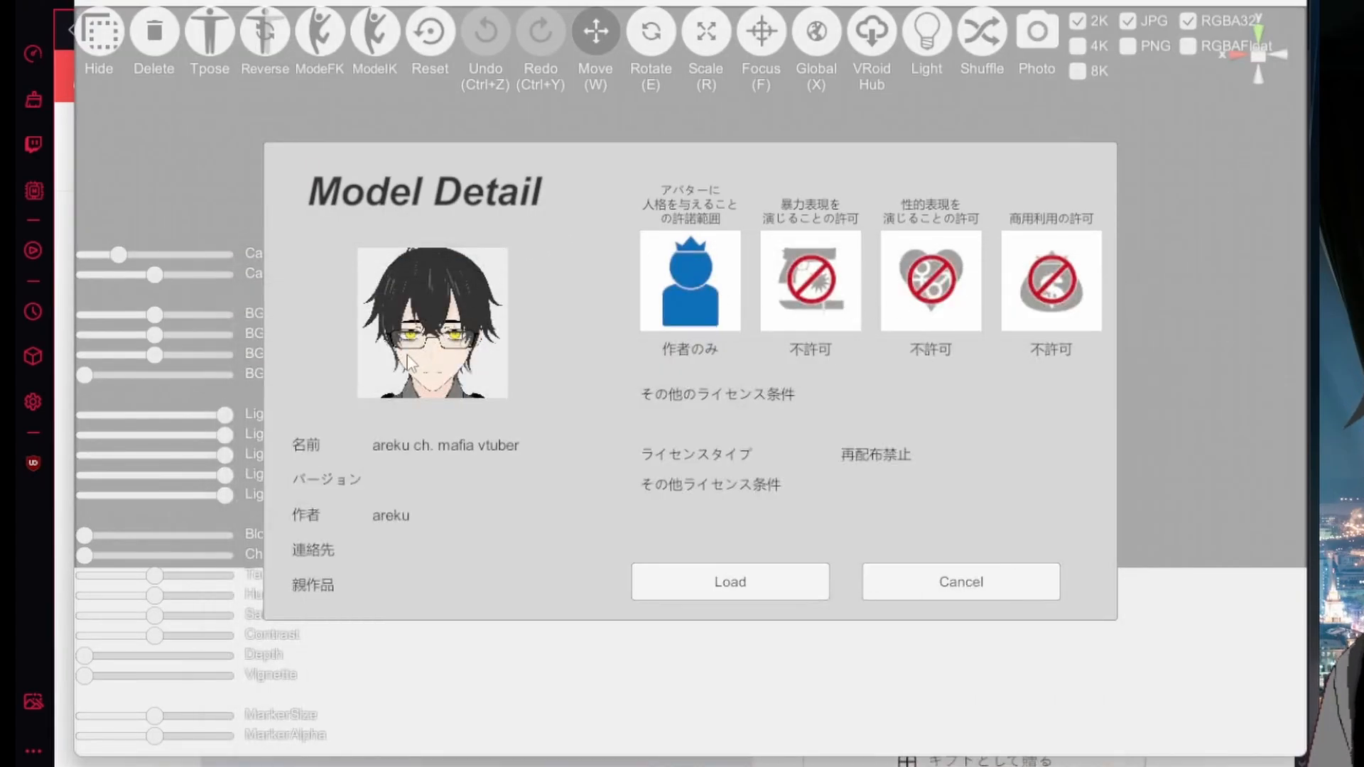
{"action": "left_click", "coordinate": [699, 586]}
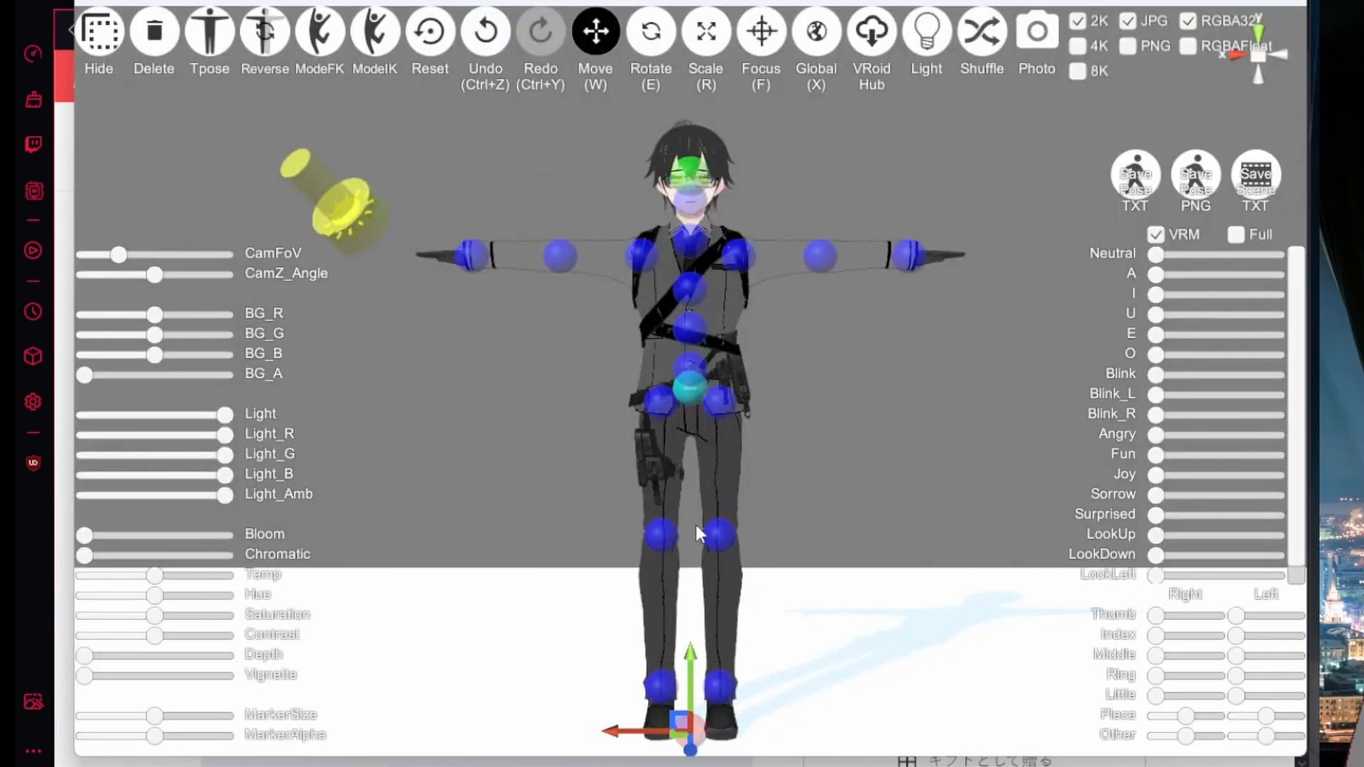
Step: Examine the loaded avatar and its joint markers up close, from the front and from an angle, with nothing selected
{"action": "scroll", "coordinate": [729, 472], "scroll_direction": "down", "scroll_amount": 2}
{"action": "right_click_drag", "start_coordinate": [730, 475], "coordinate": [741, 300]}
{"action": "scroll", "coordinate": [741, 300], "scroll_direction": "up", "scroll_amount": 5}
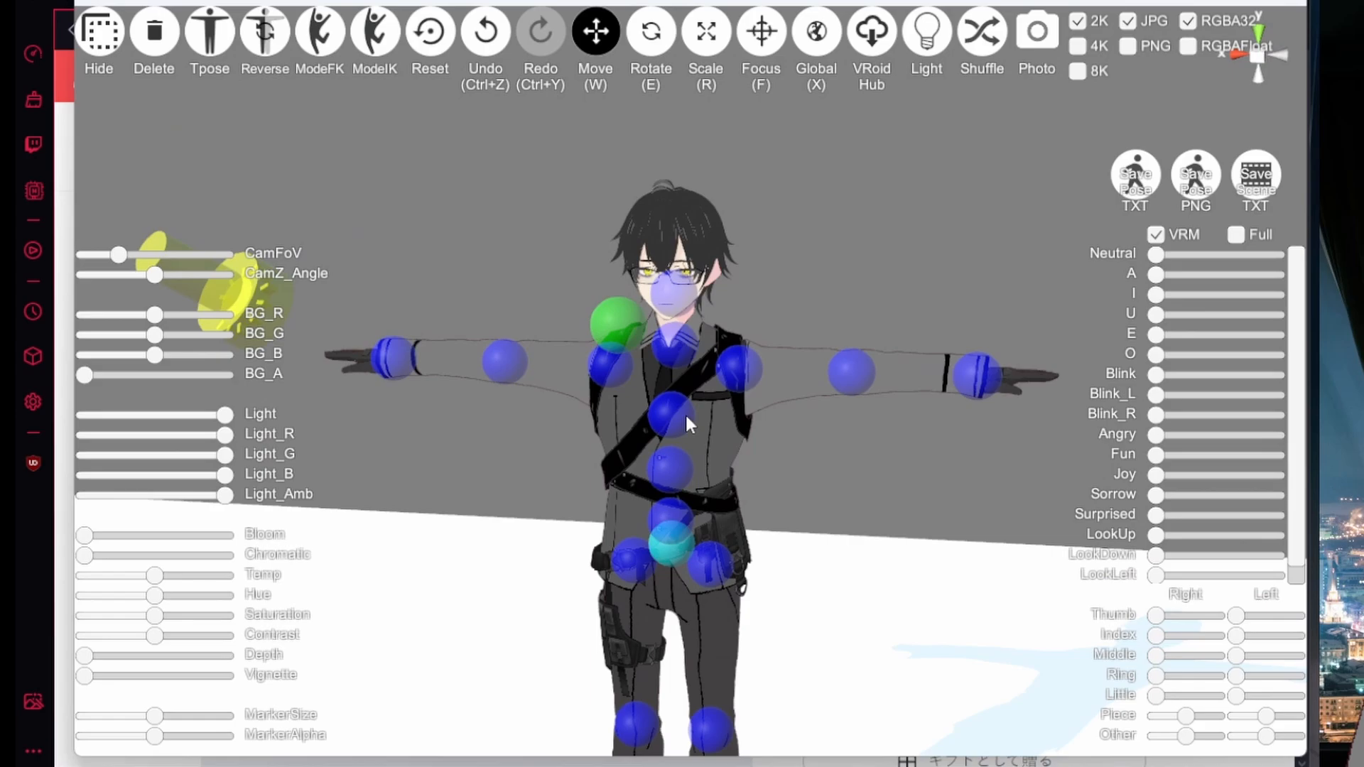
{"action": "scroll", "coordinate": [686, 415], "scroll_direction": "up", "scroll_amount": 1}
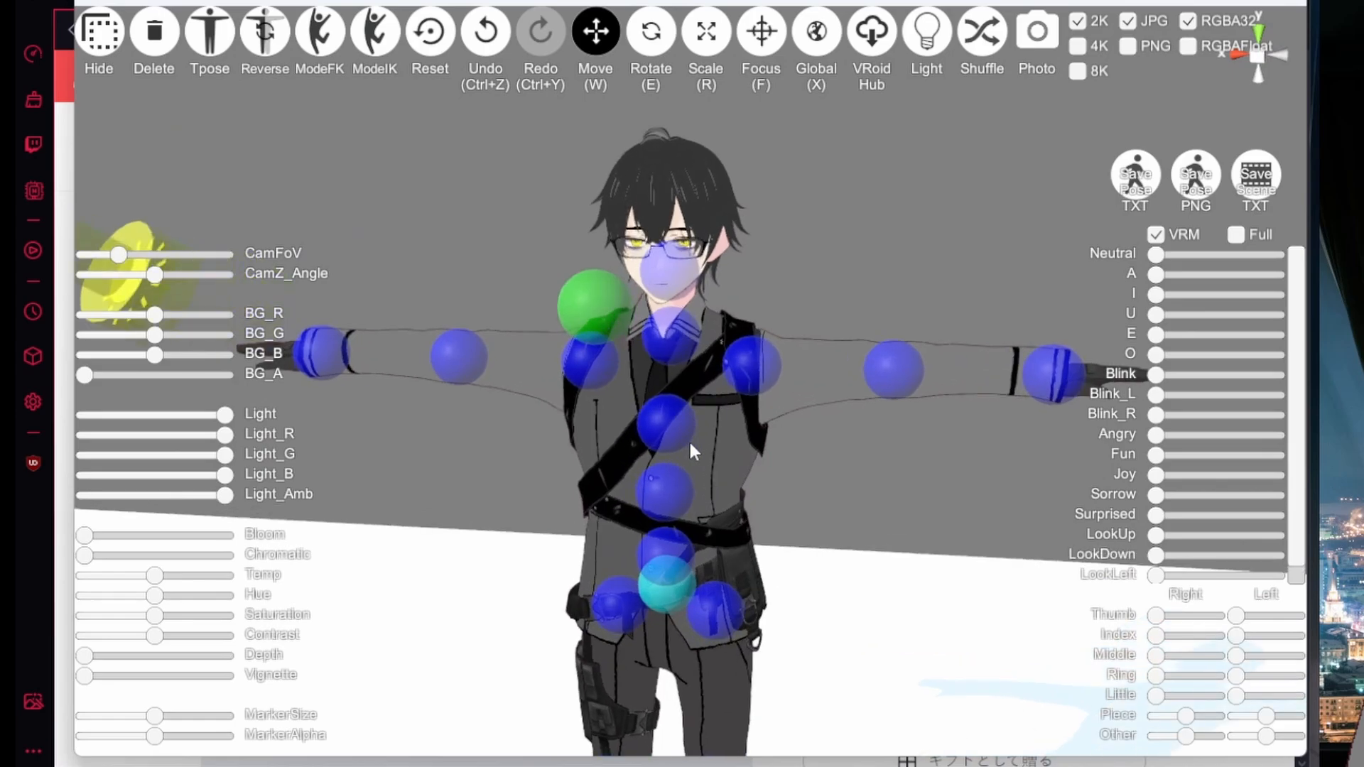
{"action": "right_click_drag", "start_coordinate": [688, 441], "coordinate": [739, 430]}
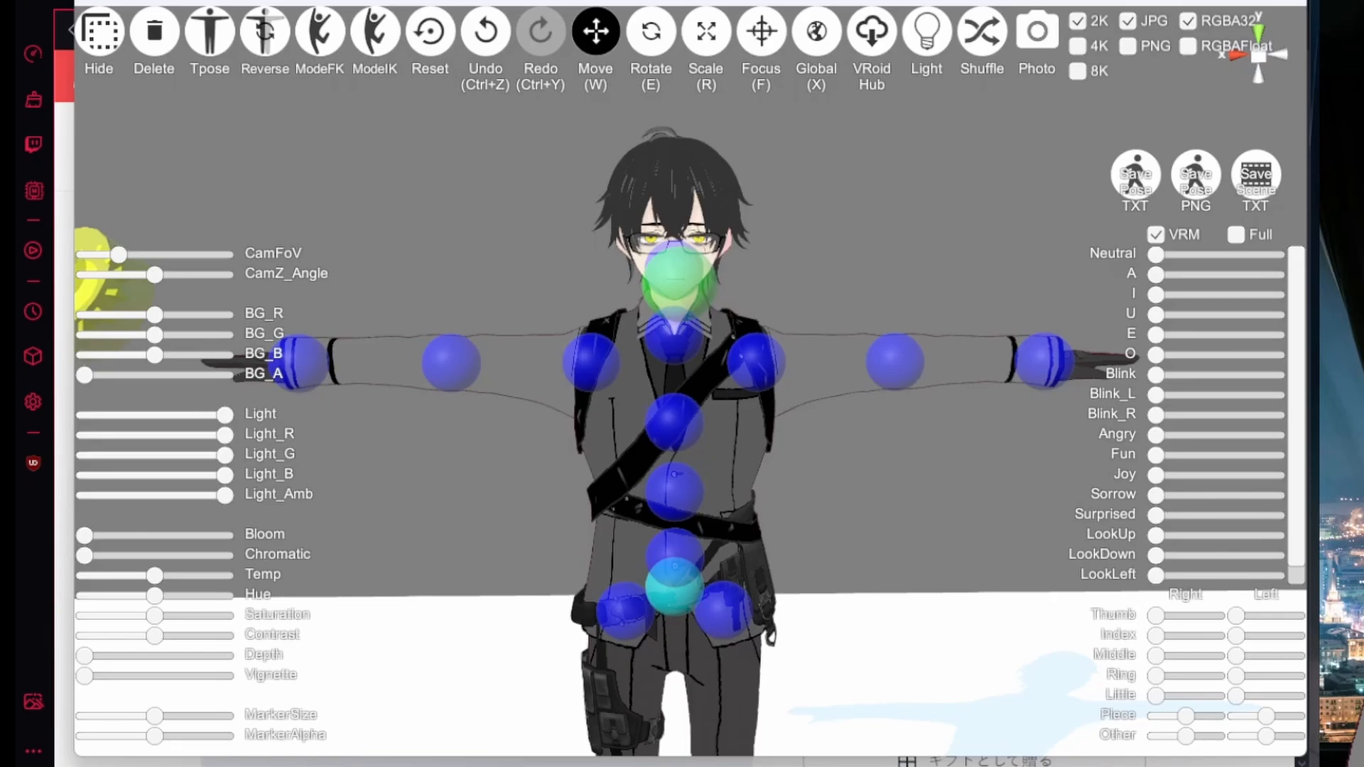
{"action": "key", "text": "alt+Tab"}
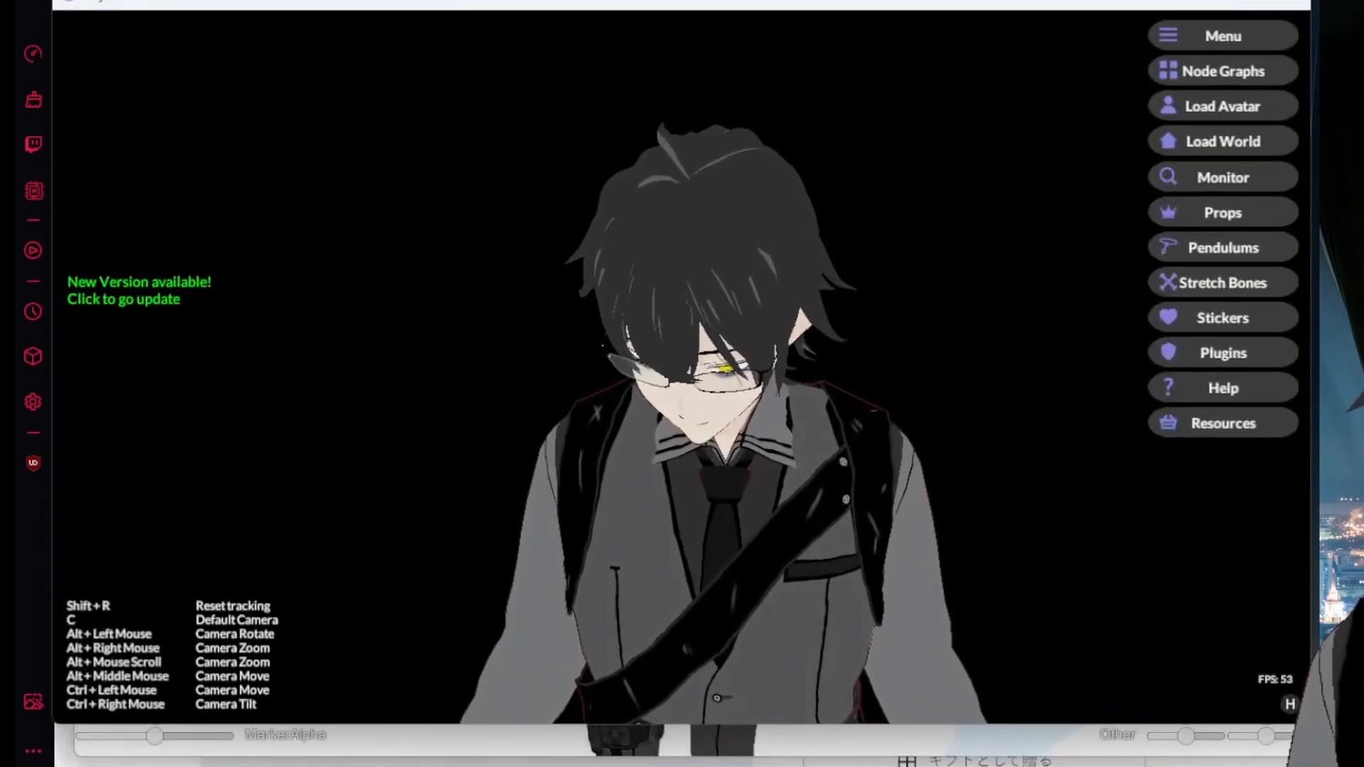
{"action": "key", "text": "alt+Tab"}
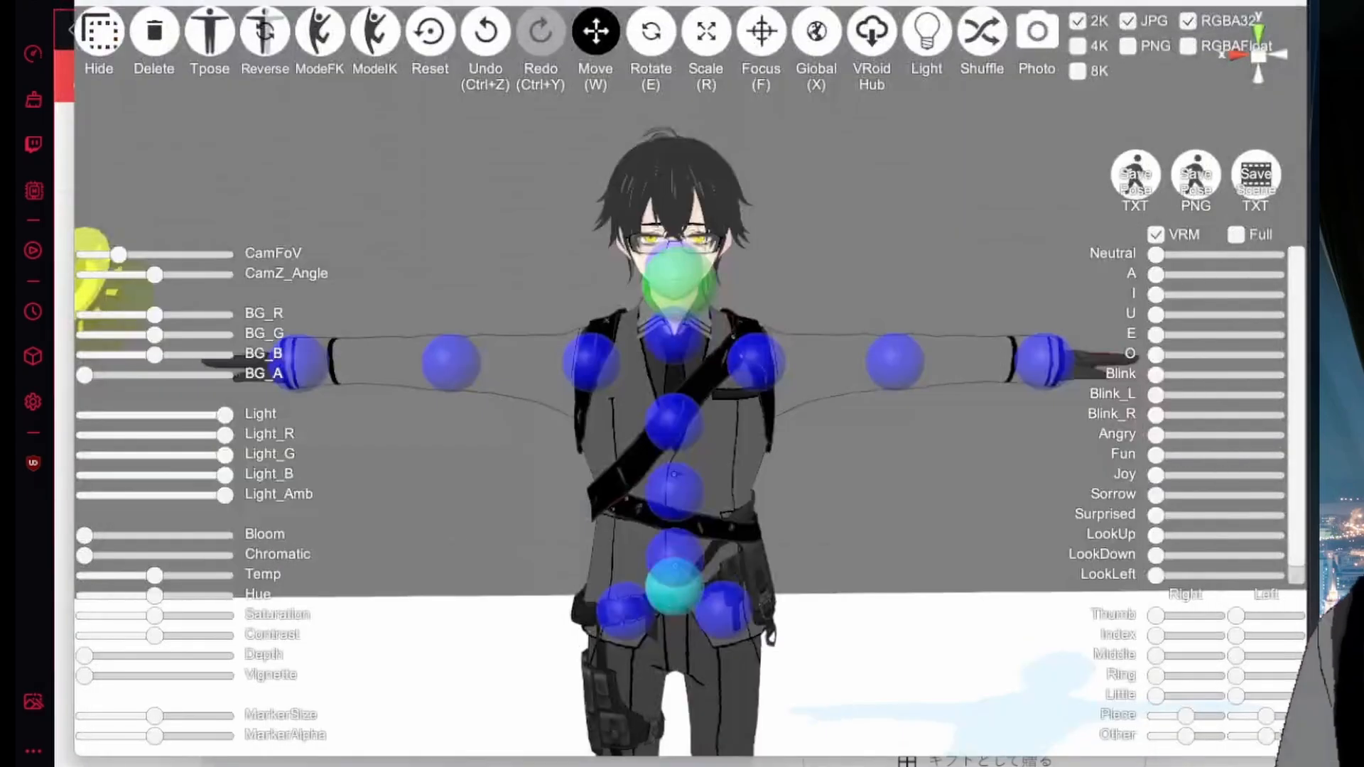
{"action": "left_click", "coordinate": [732, 479]}
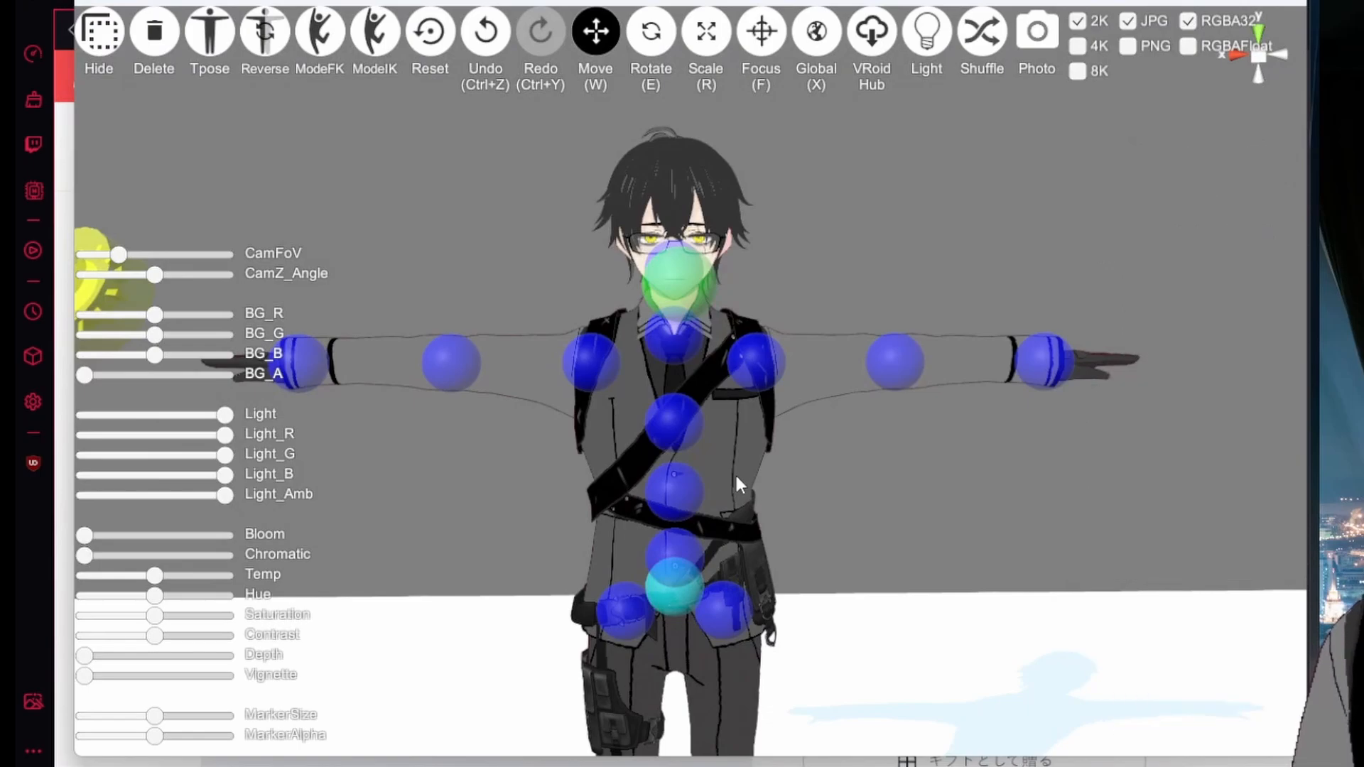
{"action": "mouse_move", "coordinate": [737, 483]}
{"action": "right_mouse_down"}
{"action": "mouse_move", "coordinate": [648, 472]}
{"action": "mouse_move", "coordinate": [818, 436]}
{"action": "mouse_move", "coordinate": [704, 478]}
{"action": "mouse_move", "coordinate": [794, 494]}
{"action": "mouse_move", "coordinate": [743, 497]}
{"action": "mouse_move", "coordinate": [759, 497]}
{"action": "right_mouse_up"}
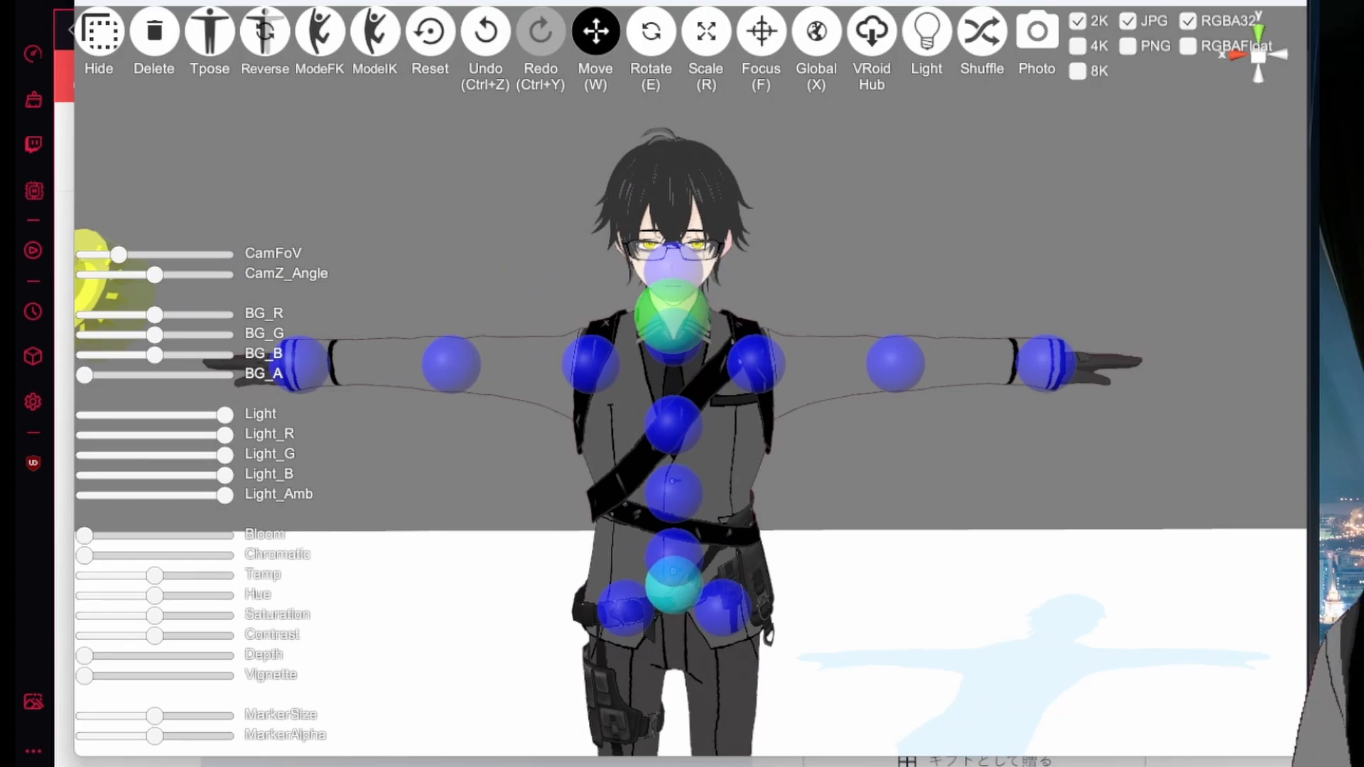
{"action": "right_click_drag", "start_coordinate": [828, 543], "coordinate": [651, 506]}
{"action": "scroll", "coordinate": [749, 517], "scroll_direction": "down", "scroll_amount": 5}
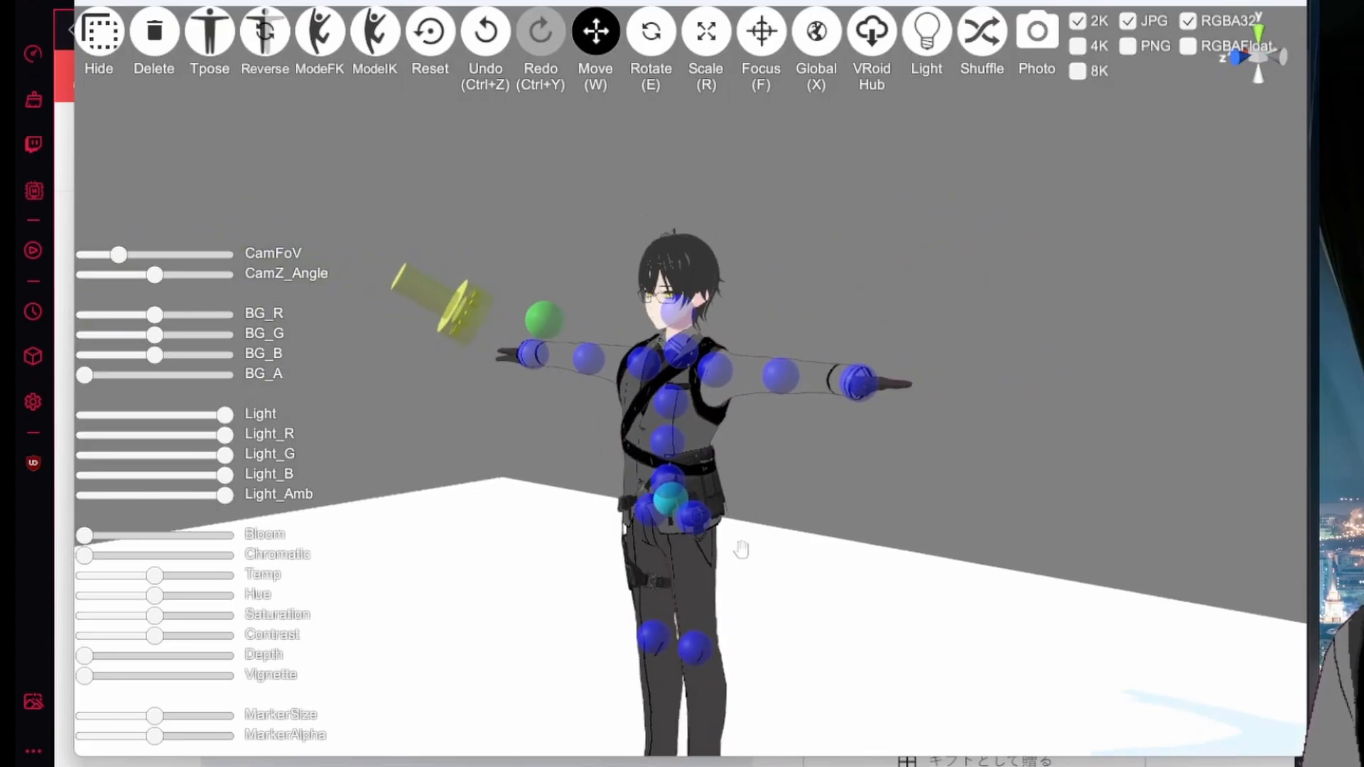
Step: Examine the T-posed avatar from the front and several angles, both zoomed in on the upper body and farther out
{"action": "middle_click_drag", "start_coordinate": [740, 552], "coordinate": [764, 474]}
{"action": "scroll", "coordinate": [787, 469], "scroll_direction": "up", "scroll_amount": 4}
{"action": "right_click_drag", "start_coordinate": [796, 469], "coordinate": [883, 484]}
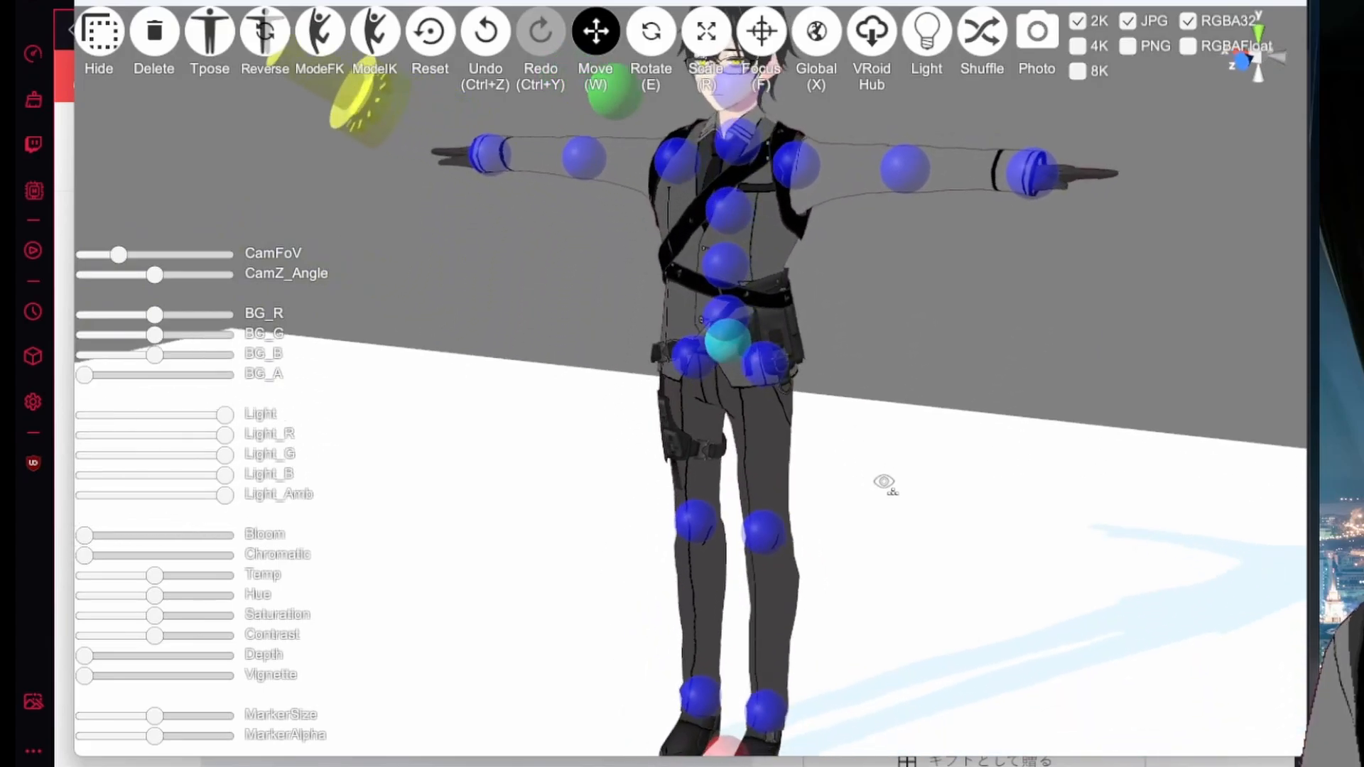
{"action": "middle_click_drag", "start_coordinate": [886, 462], "coordinate": [854, 530]}
{"action": "scroll", "coordinate": [834, 467], "scroll_direction": "up", "scroll_amount": 3}
{"action": "right_click_drag", "start_coordinate": [805, 457], "coordinate": [837, 462]}
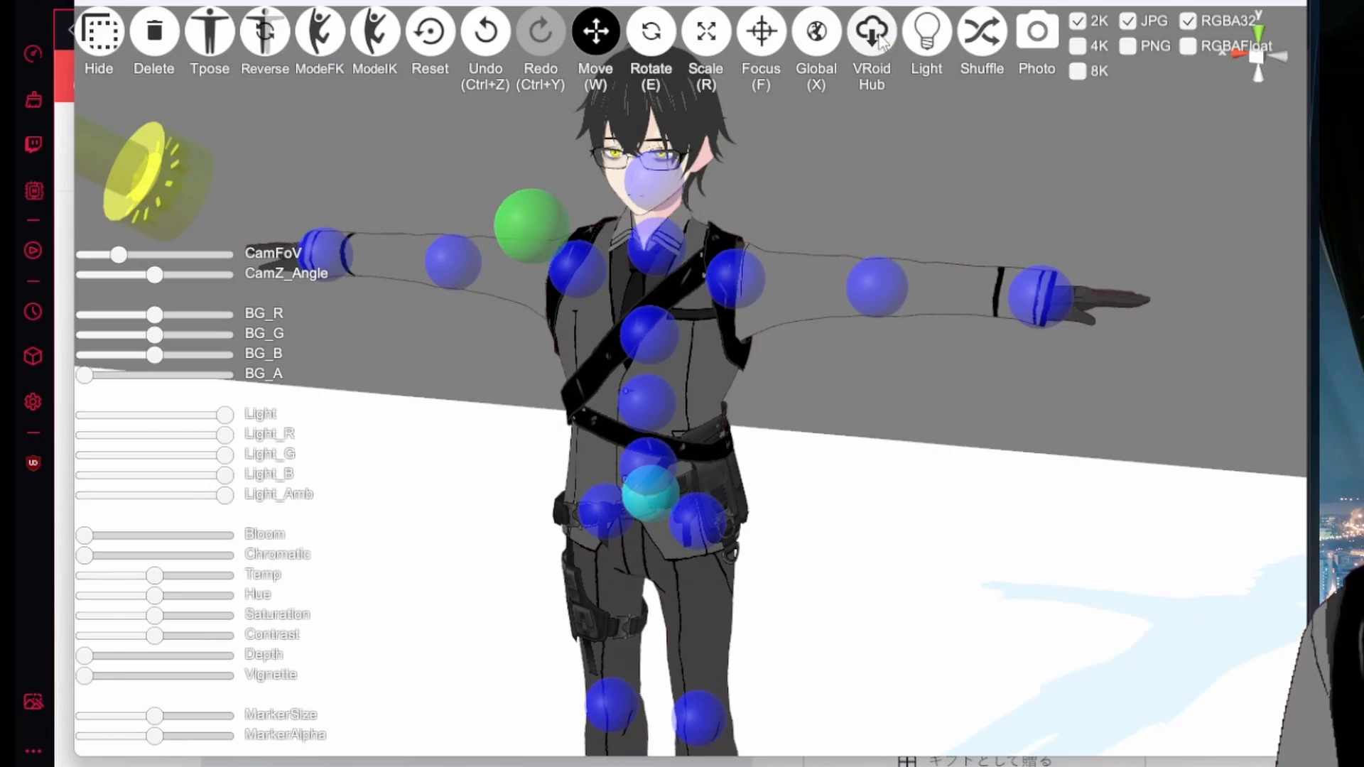
{"action": "right_click_drag", "start_coordinate": [772, 395], "coordinate": [765, 355]}
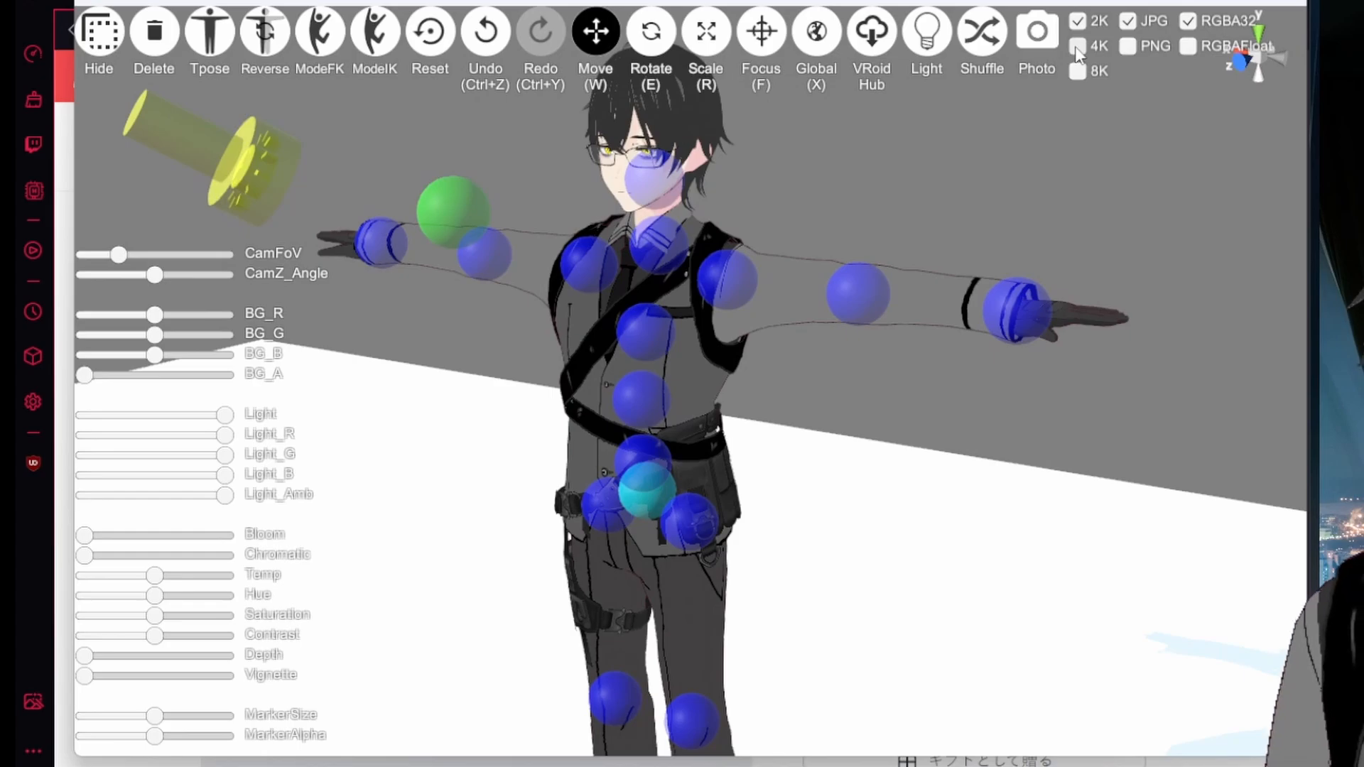
{"action": "right_click_drag", "start_coordinate": [812, 322], "coordinate": [810, 355]}
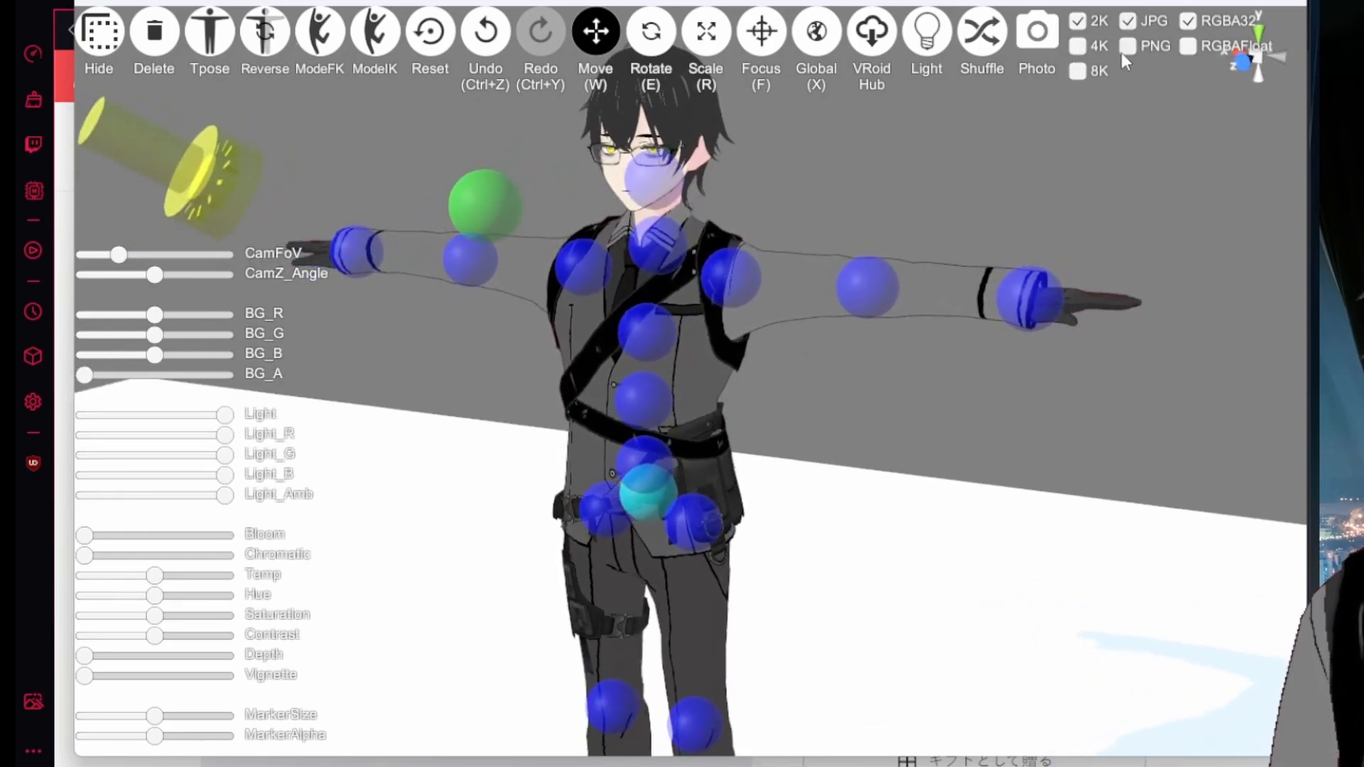
{"action": "right_click_drag", "start_coordinate": [775, 405], "coordinate": [739, 392]}
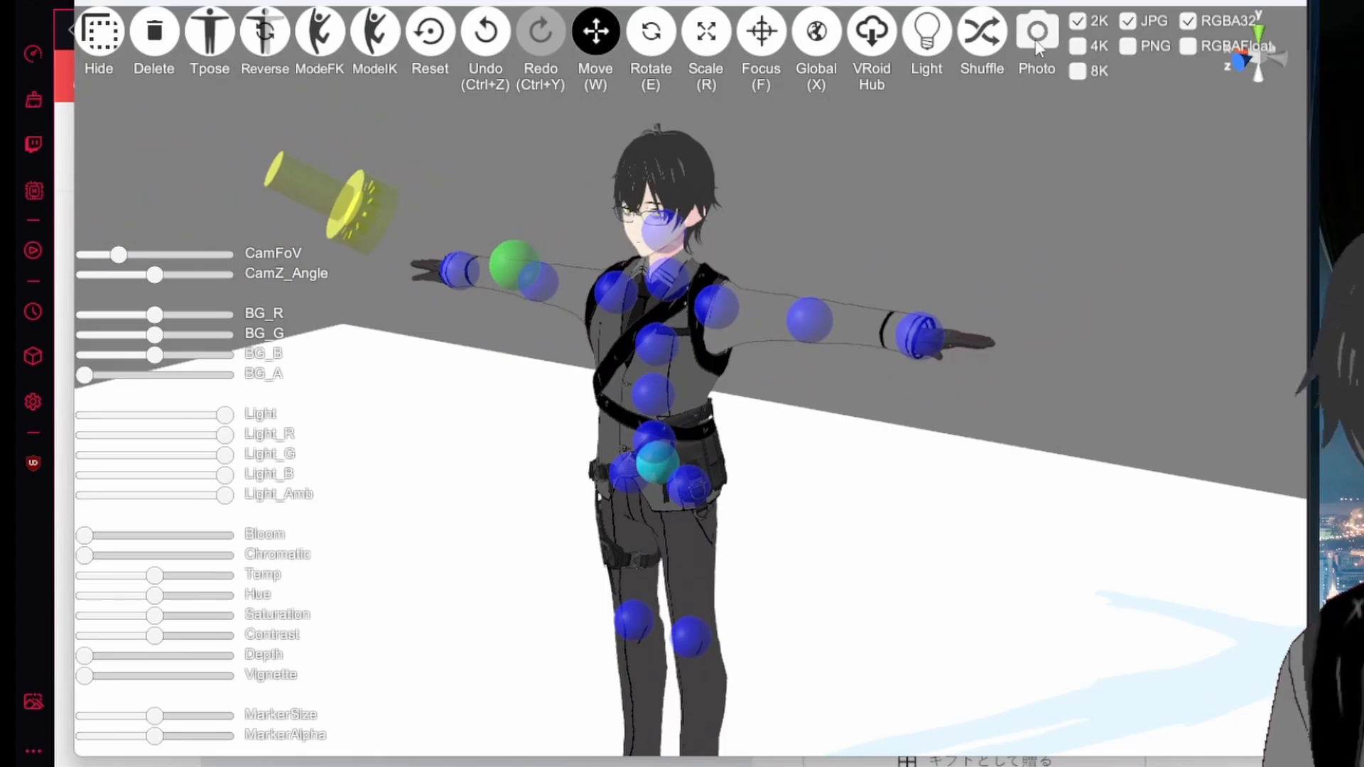
{"action": "right_click_drag", "start_coordinate": [756, 425], "coordinate": [818, 406]}
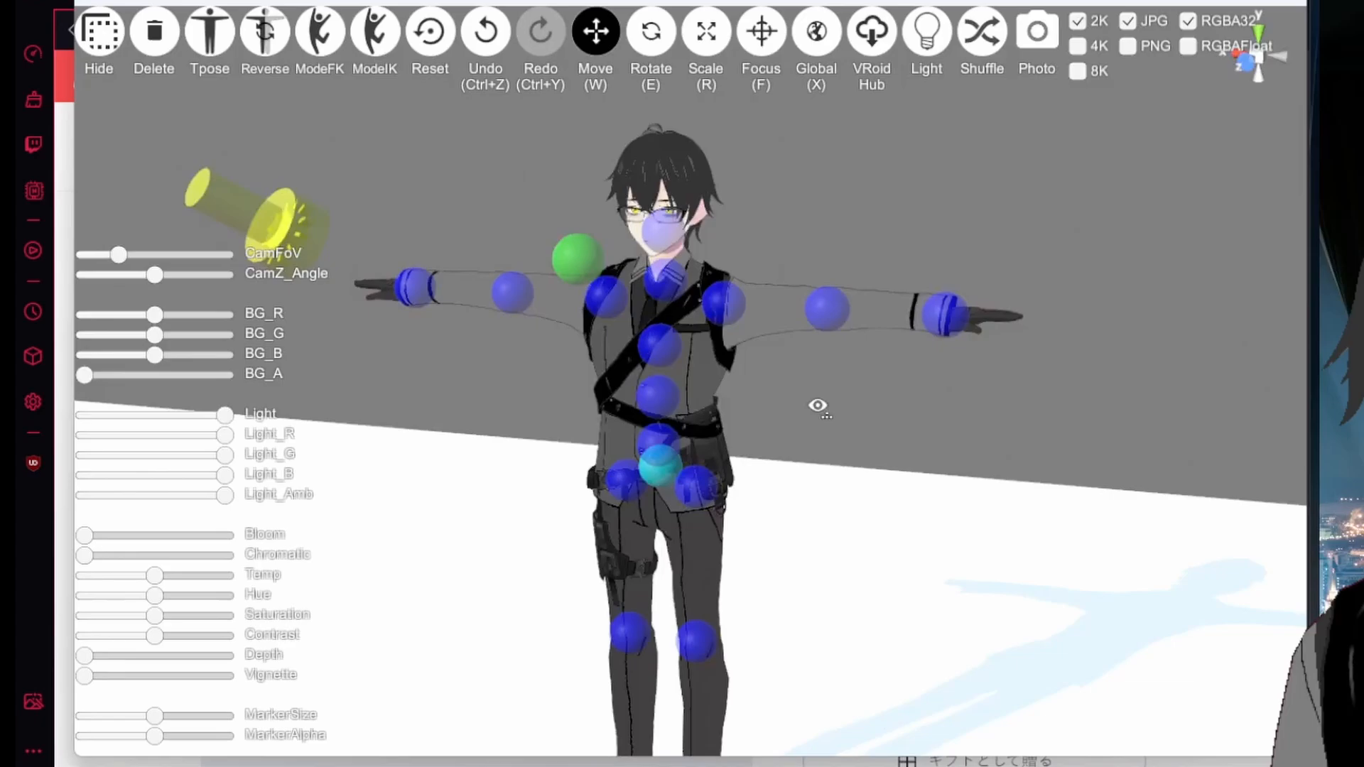
Step: Rotate the avatar's left upper arm slightly downward at the shoulder joint, and rotate it back to level
{"action": "left_click", "coordinate": [734, 295]}
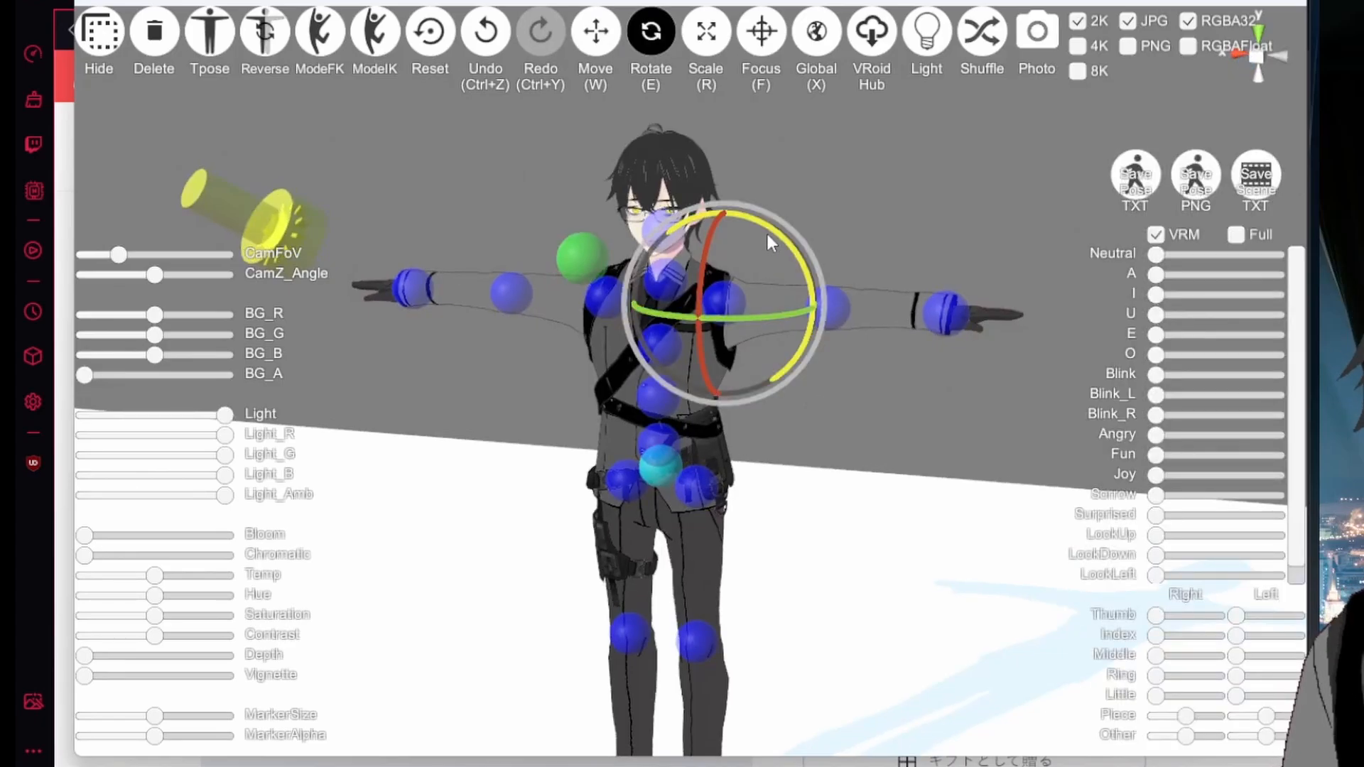
{"action": "left_click_drag", "start_coordinate": [766, 230], "coordinate": [785, 245]}
{"action": "left_click", "coordinate": [816, 274]}
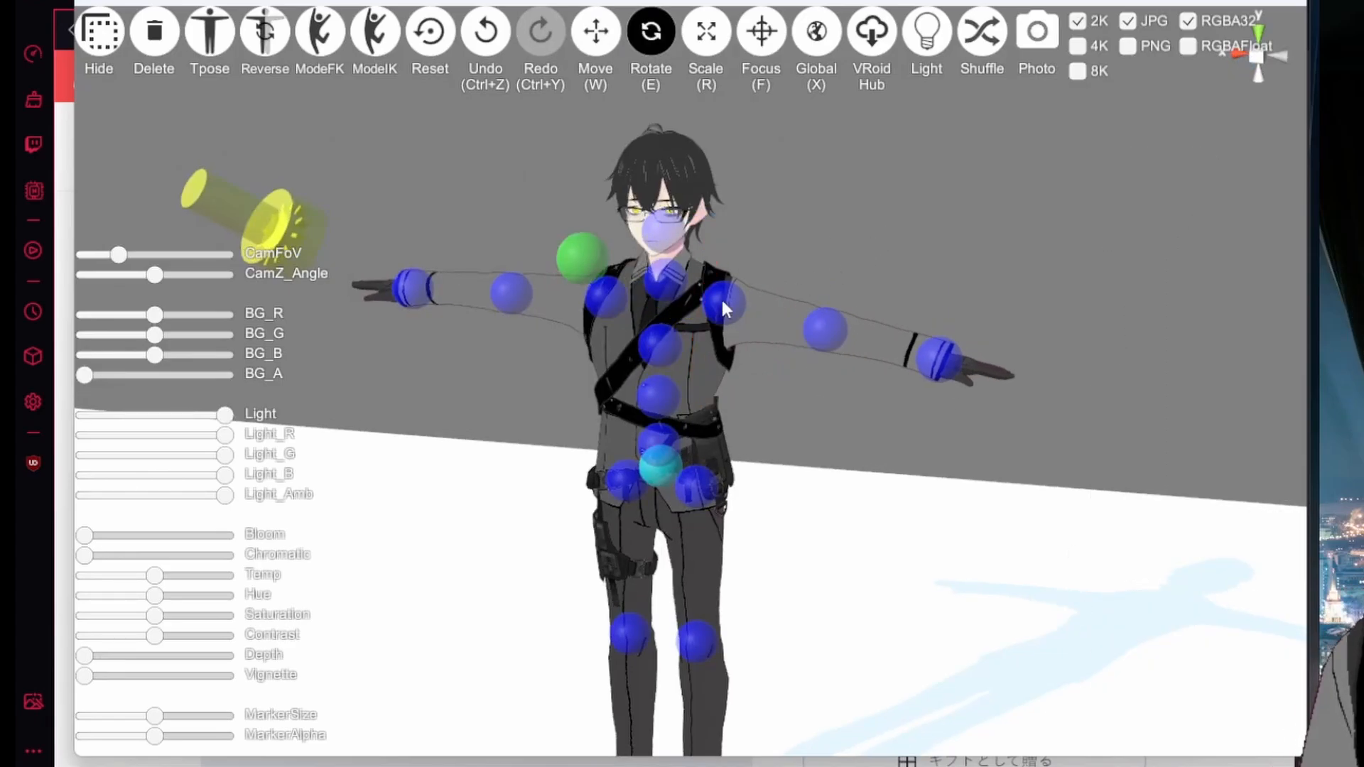
{"action": "right_click_drag", "start_coordinate": [887, 195], "coordinate": [786, 414]}
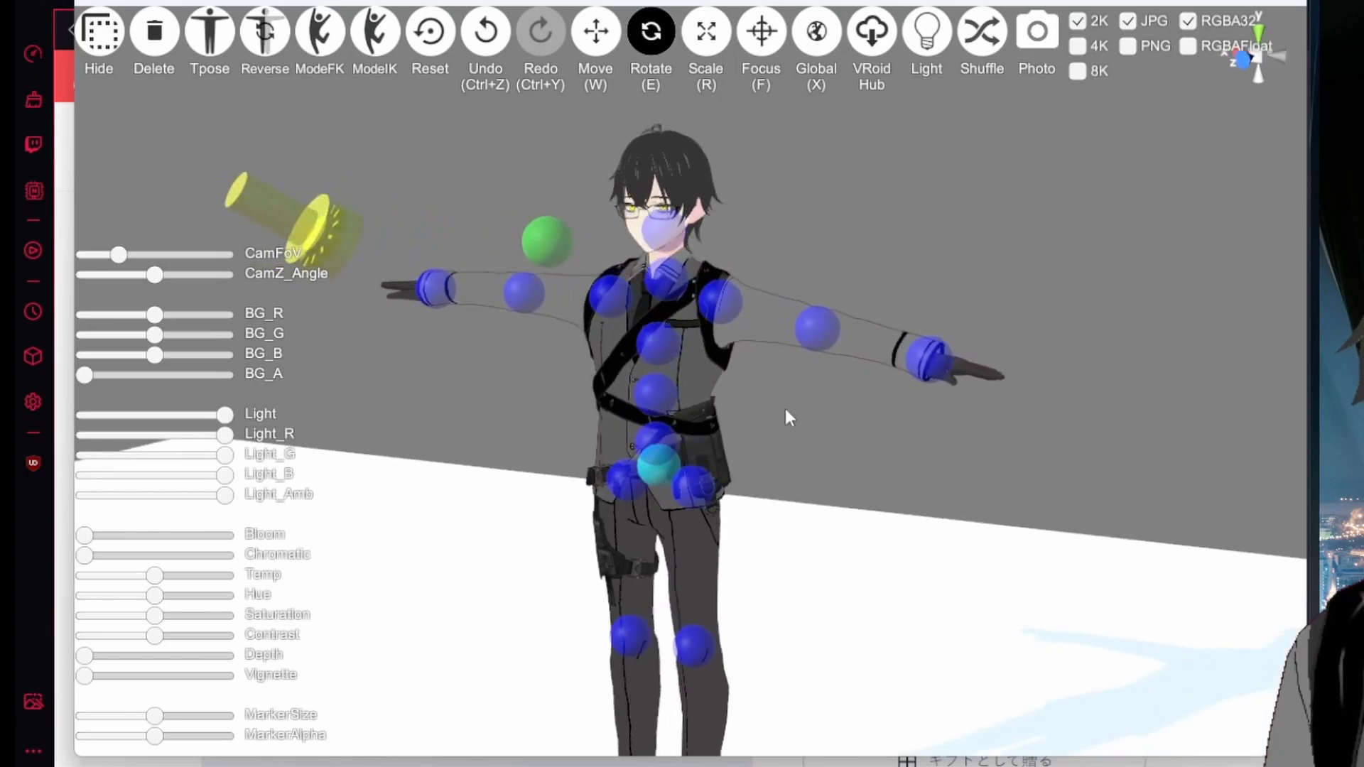
{"action": "left_click", "coordinate": [723, 300]}
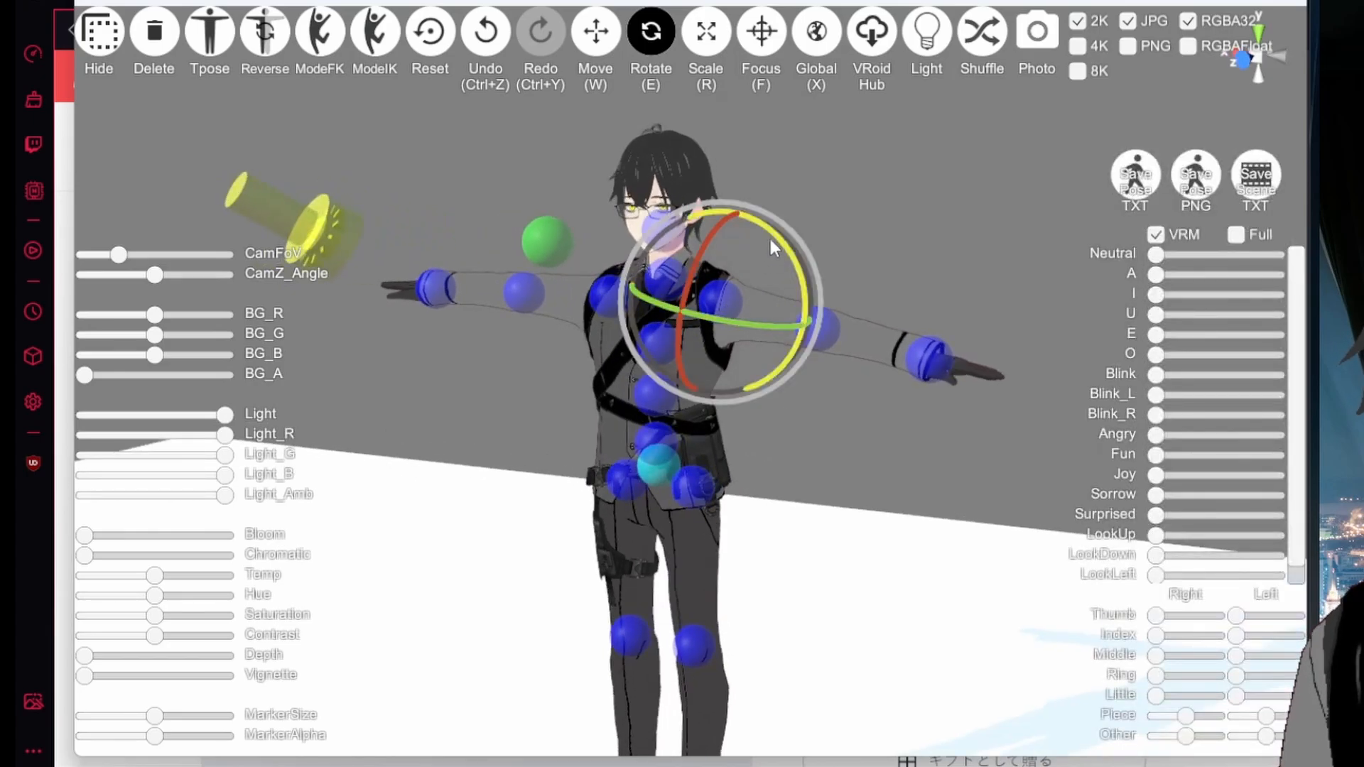
{"action": "left_click_drag", "start_coordinate": [770, 237], "coordinate": [776, 215]}
{"action": "left_click", "coordinate": [544, 361]}
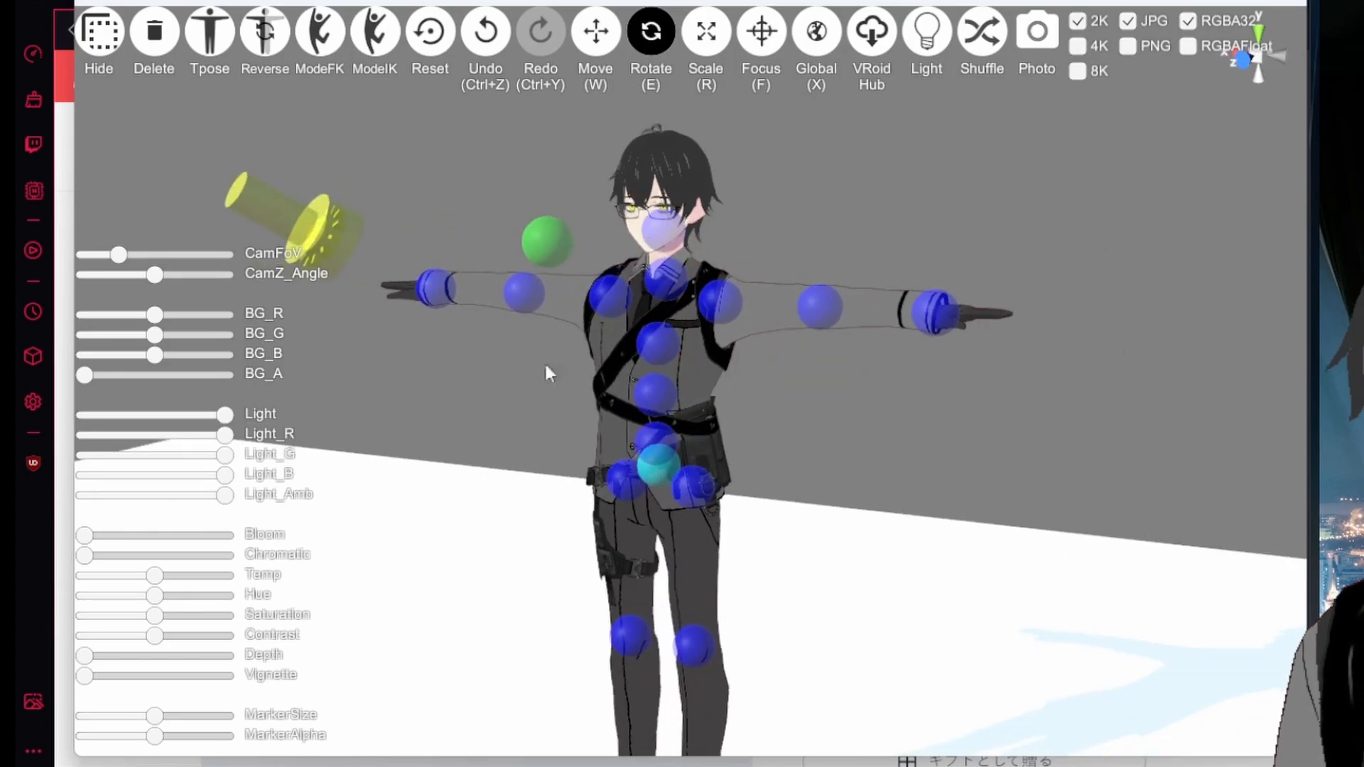
Step: Reduce MarkerSize so the joint markers shrink to small dots on the avatar
{"action": "left_click_drag", "start_coordinate": [155, 717], "coordinate": [105, 721]}
{"action": "right_click_drag", "start_coordinate": [807, 430], "coordinate": [732, 337]}
Step: Rotate the avatar's left shoulder joint to lower the arm diagonally beside the body
{"action": "left_click", "coordinate": [719, 301]}
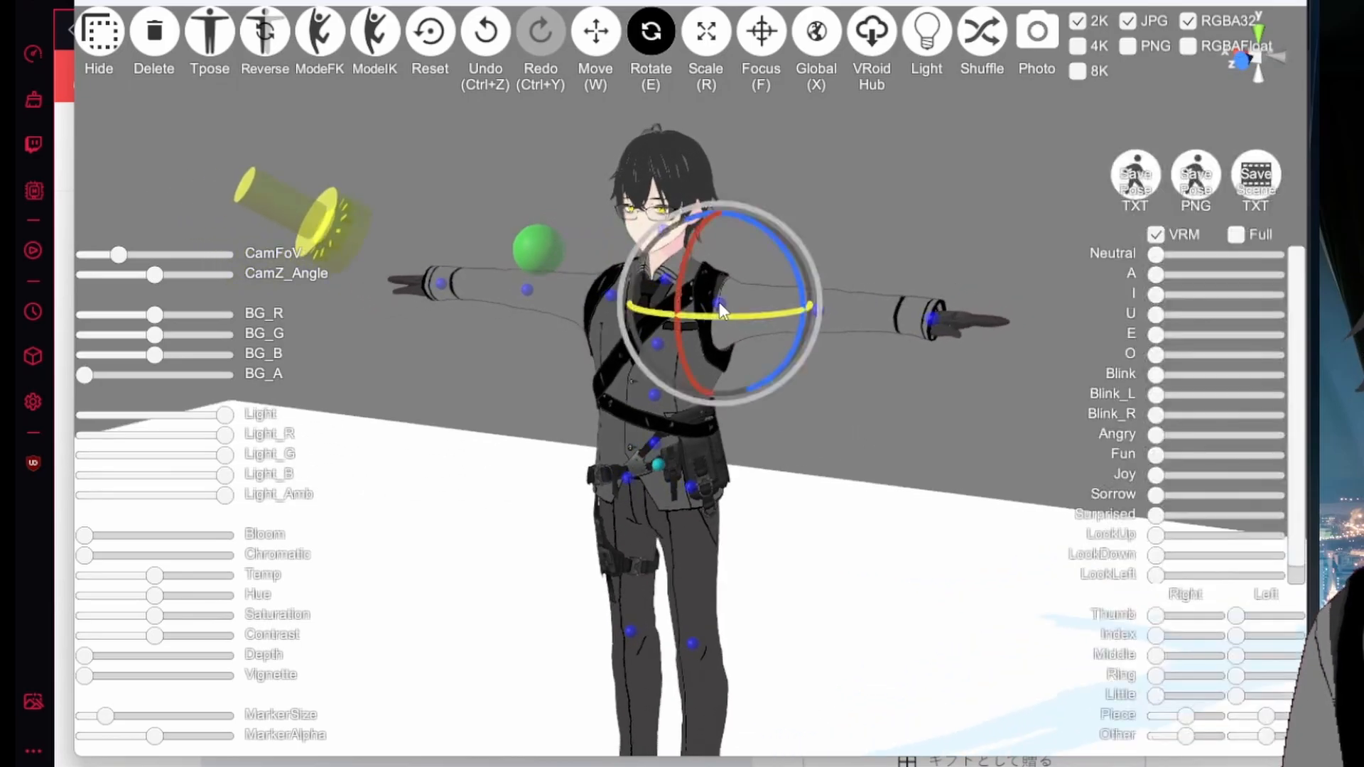
{"action": "left_click_drag", "start_coordinate": [783, 260], "coordinate": [799, 320]}
{"action": "right_click_drag", "start_coordinate": [830, 314], "coordinate": [742, 359]}
{"action": "mouse_move", "coordinate": [743, 359]}
{"action": "left_mouse_down"}
{"action": "mouse_move", "coordinate": [747, 228]}
{"action": "mouse_move", "coordinate": [751, 350]}
{"action": "mouse_move", "coordinate": [744, 336]}
{"action": "left_mouse_up"}
{"action": "right_click_drag", "start_coordinate": [897, 340], "coordinate": [937, 389]}
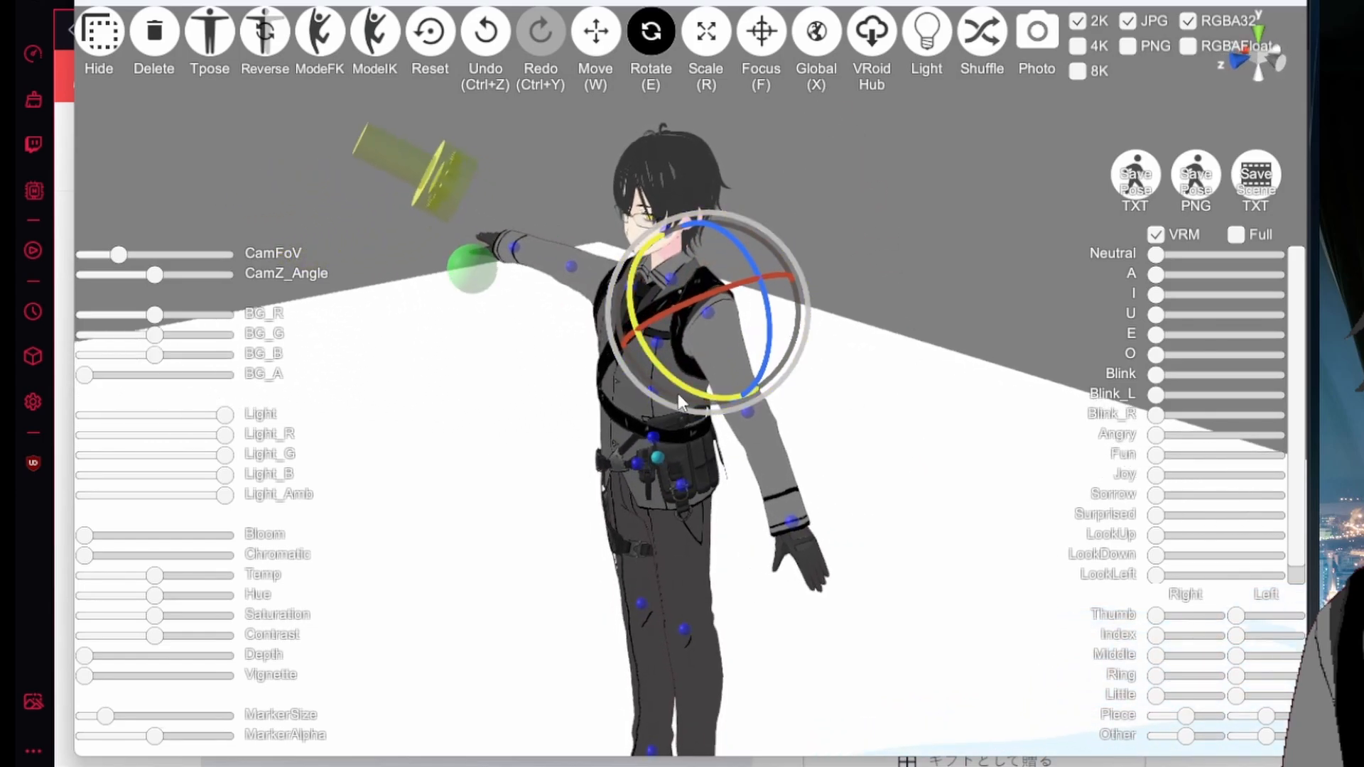
Step: Try twisting the lowered left arm about its own length, and undo the last rotation
{"action": "left_click_drag", "start_coordinate": [698, 397], "coordinate": [632, 433]}
{"action": "left_click_drag", "start_coordinate": [680, 314], "coordinate": [636, 382]}
{"action": "right_click_drag", "start_coordinate": [730, 442], "coordinate": [933, 345]}
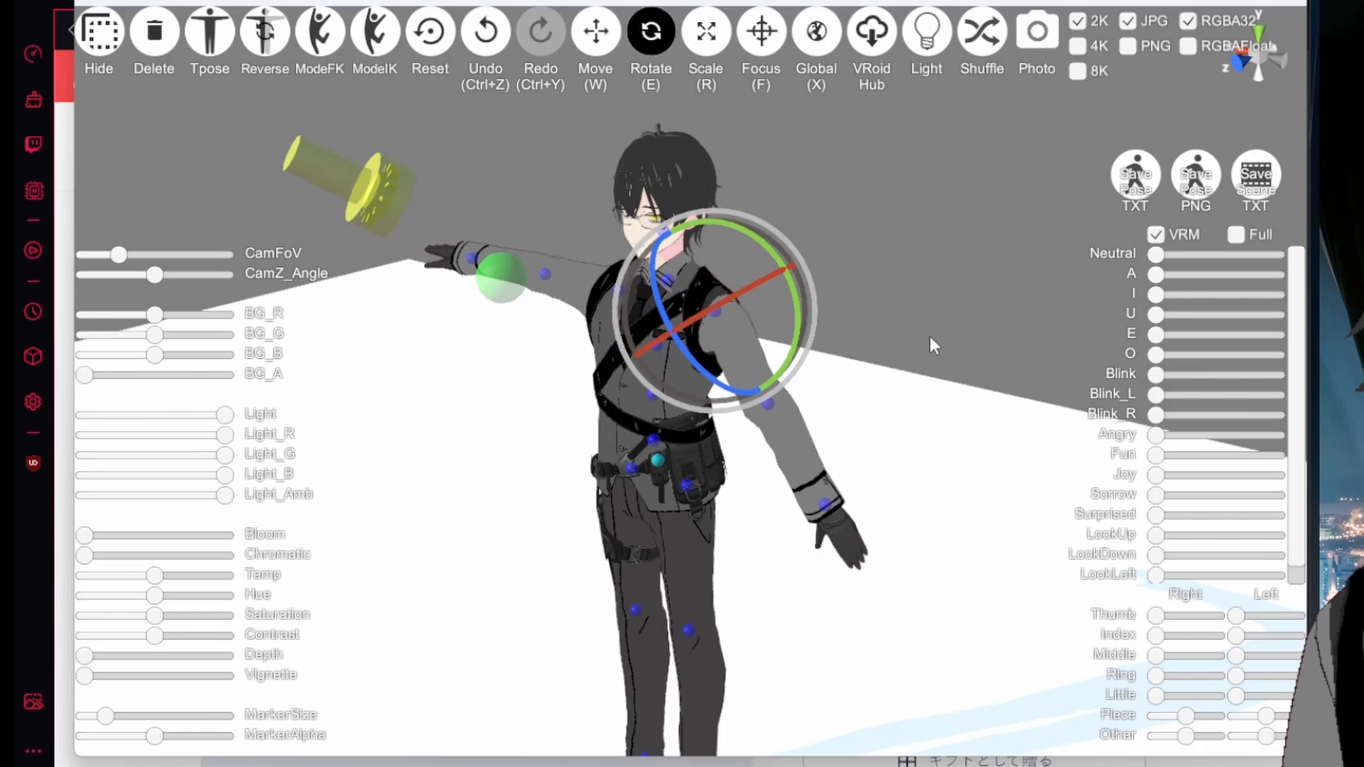
{"action": "key", "text": "ctrl+z"}
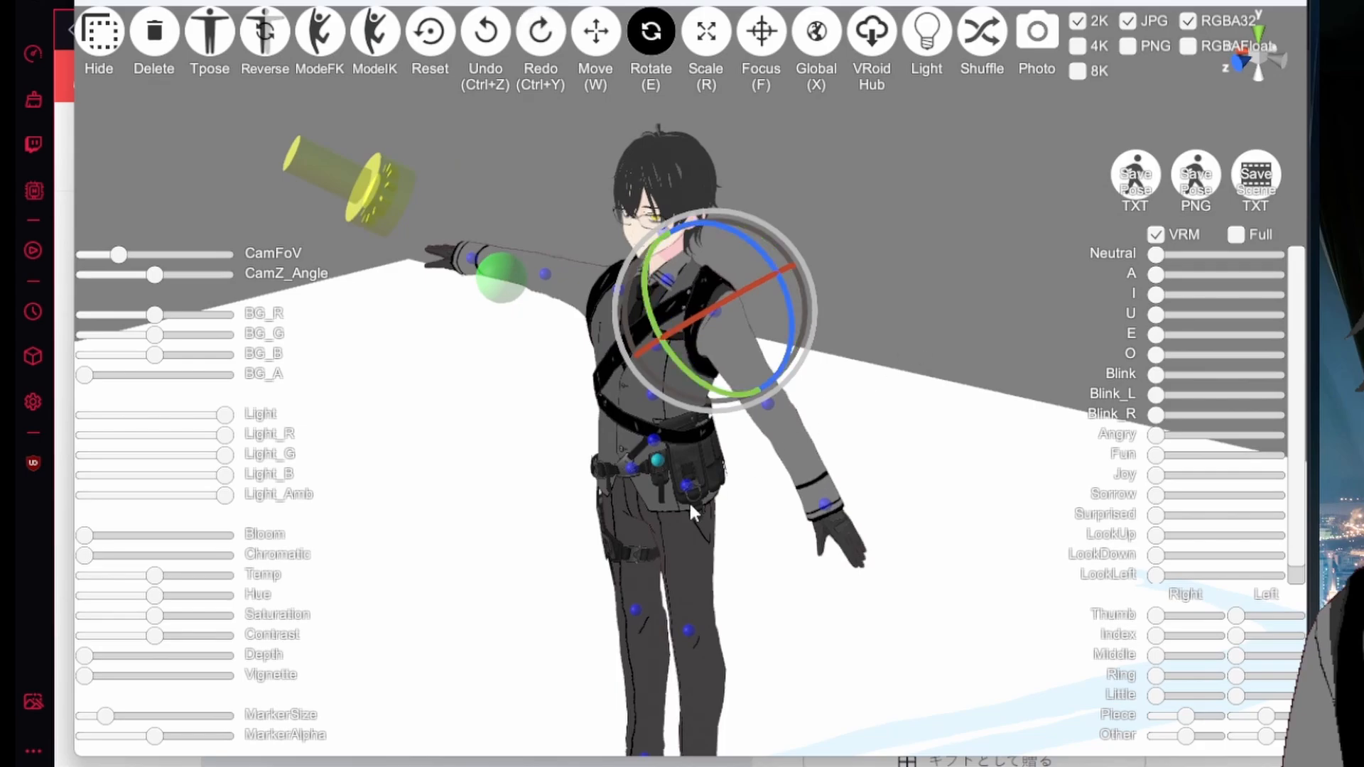
Step: Rotate the avatar's right shoulder joint to lower the arm diagonally beside the body
{"action": "right_click_drag", "start_coordinate": [689, 500], "coordinate": [813, 476]}
{"action": "right_click_drag", "start_coordinate": [455, 416], "coordinate": [622, 334]}
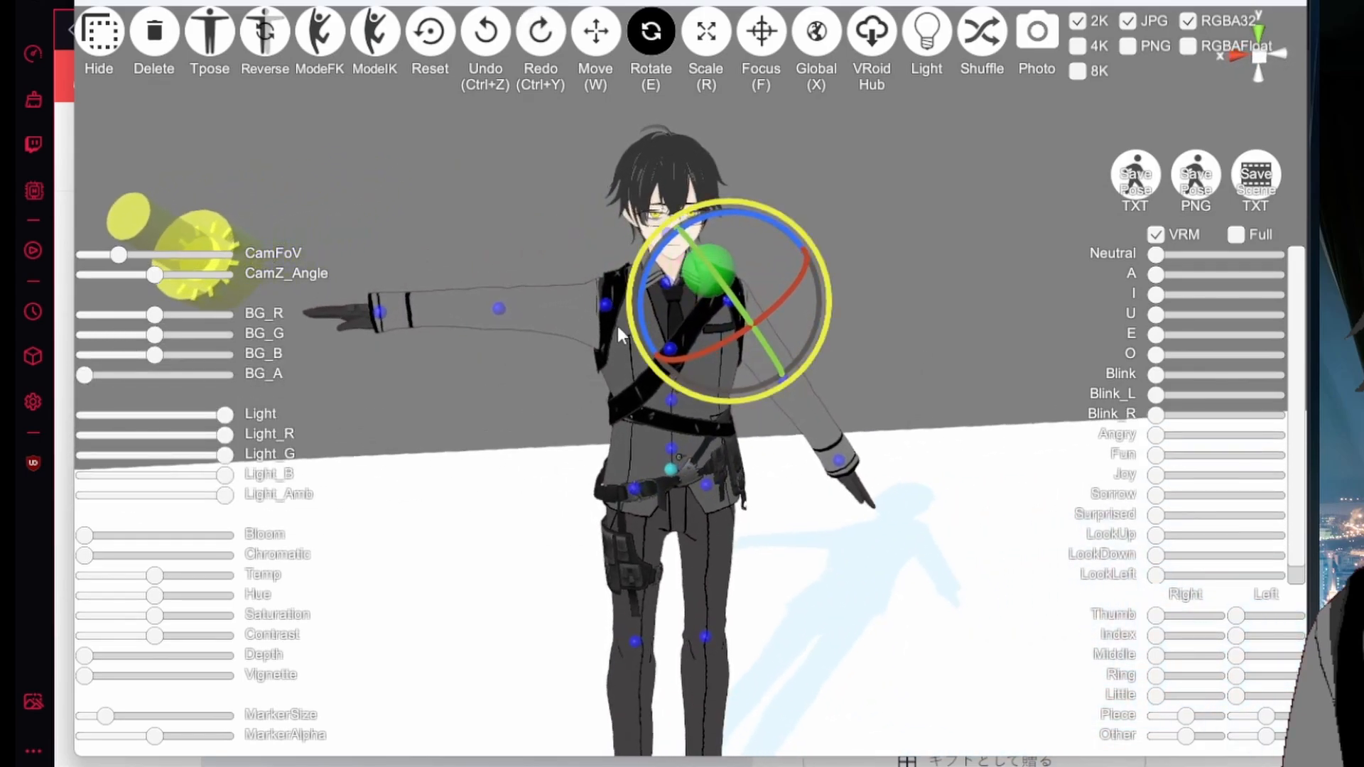
{"action": "left_click", "coordinate": [607, 302]}
{"action": "left_click", "coordinate": [598, 302]}
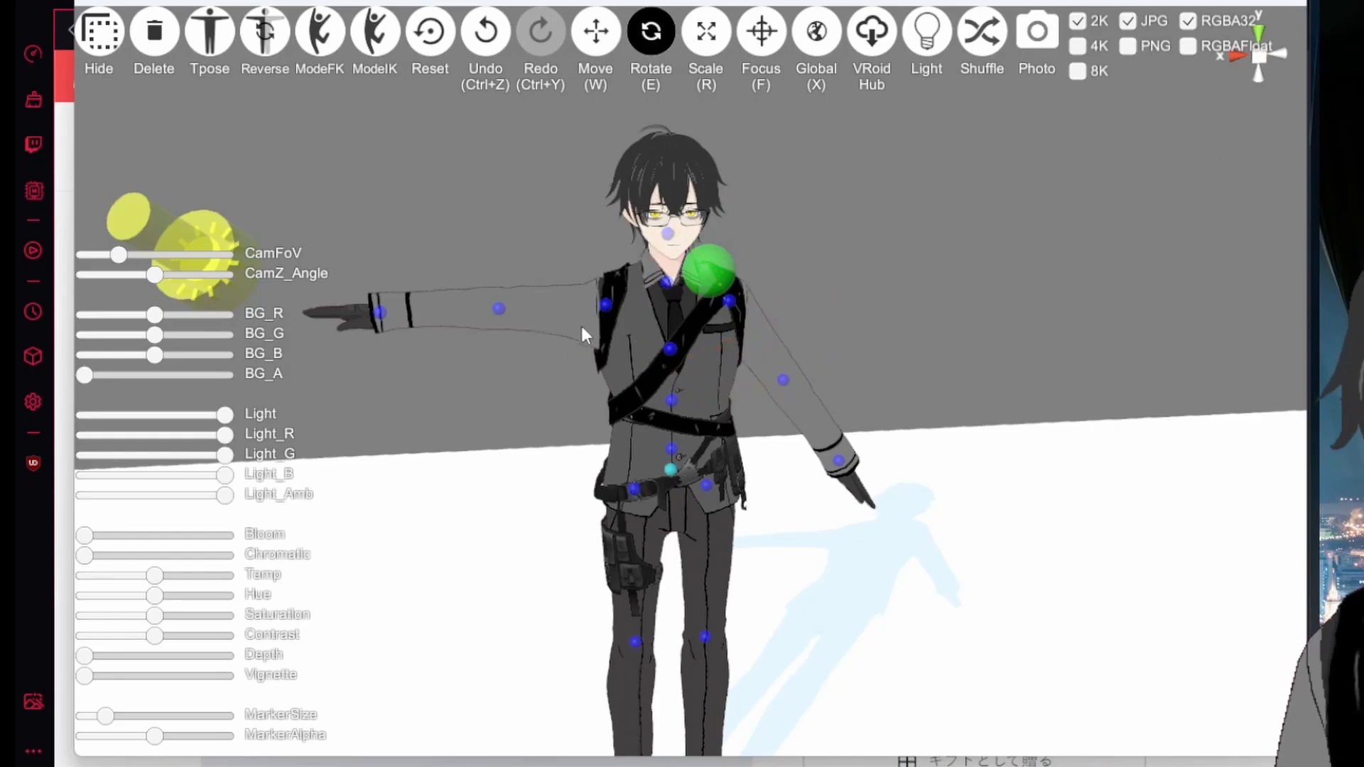
{"action": "left_click", "coordinate": [600, 304]}
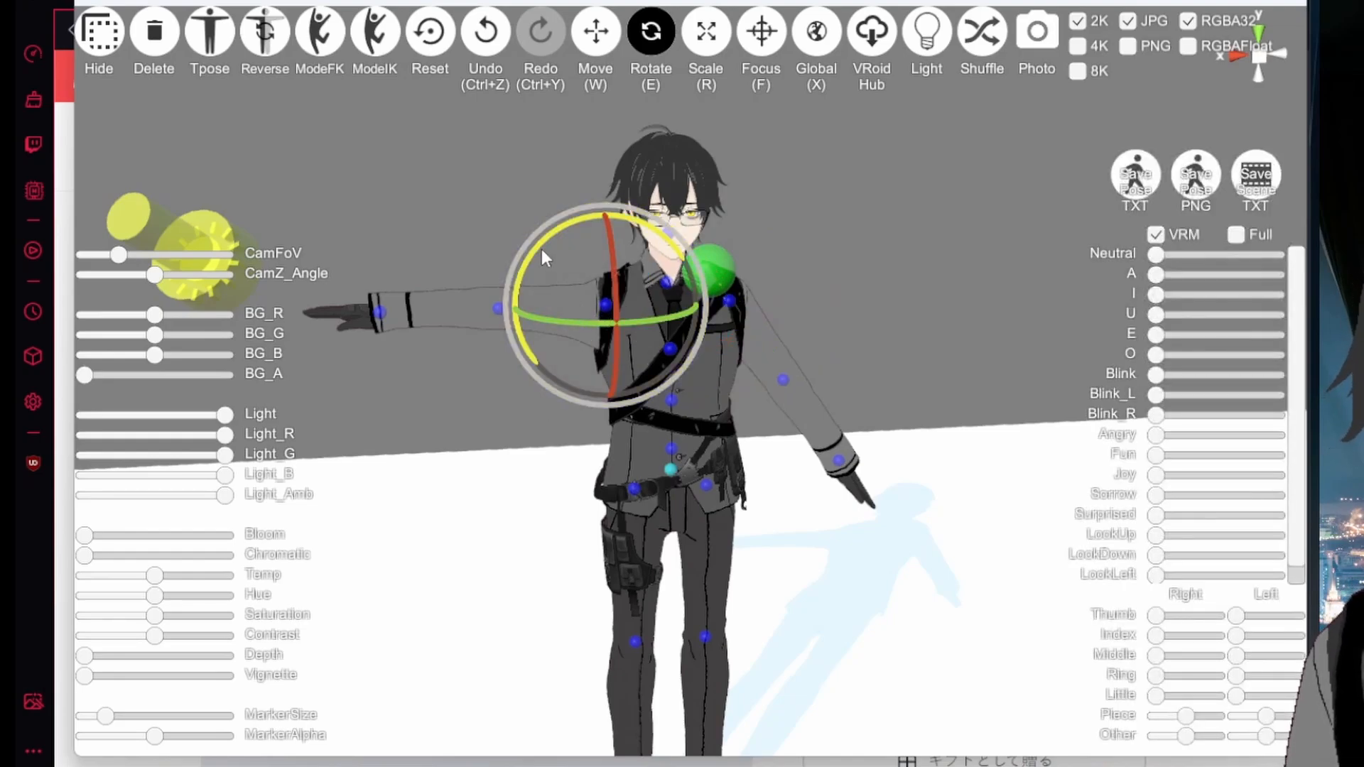
{"action": "mouse_move", "coordinate": [541, 249]}
{"action": "left_mouse_down"}
{"action": "mouse_move", "coordinate": [479, 309]}
{"action": "mouse_move", "coordinate": [503, 284]}
{"action": "mouse_move", "coordinate": [500, 302]}
{"action": "left_mouse_up"}
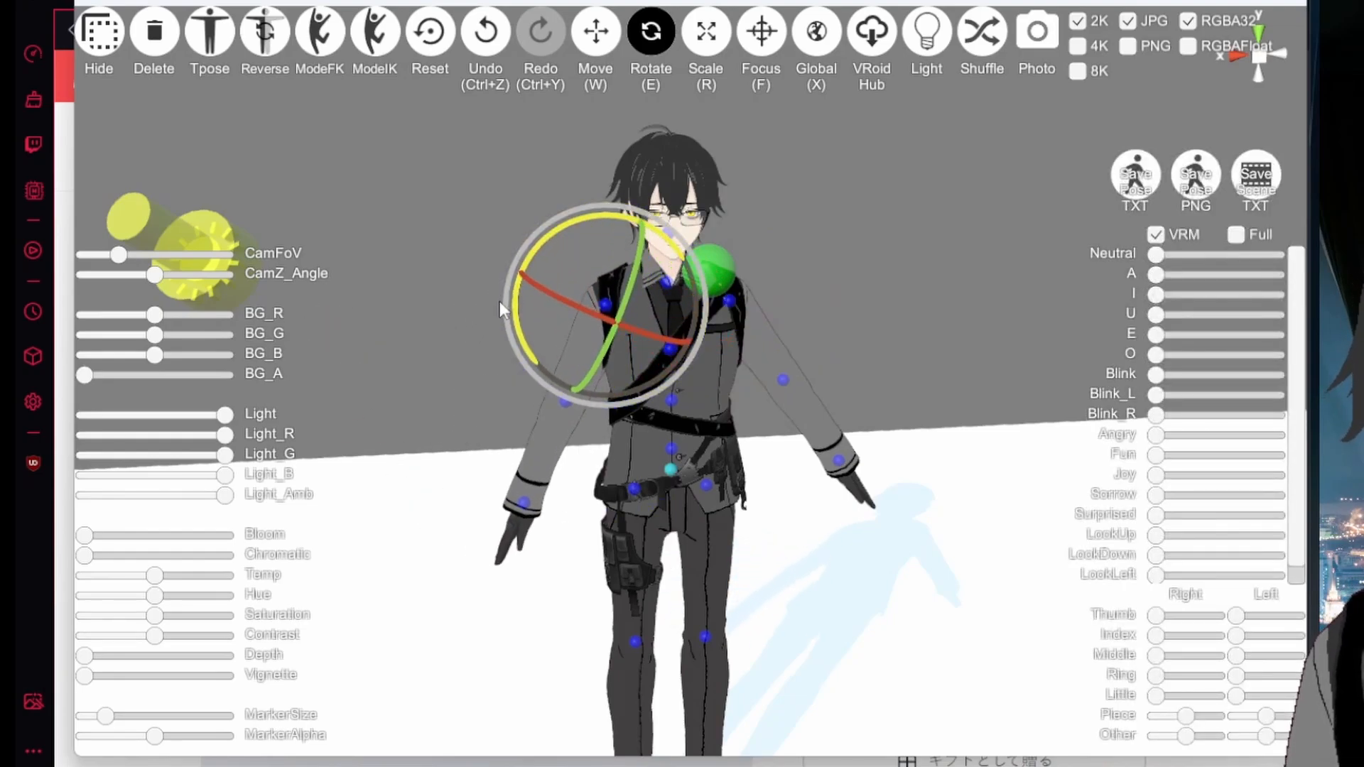
Step: Rotate the avatar's left hip joint to raise the straight leg forward to horizontal
{"action": "right_click_drag", "start_coordinate": [500, 301], "coordinate": [609, 509]}
{"action": "left_click", "coordinate": [671, 480]}
{"action": "left_click", "coordinate": [677, 484]}
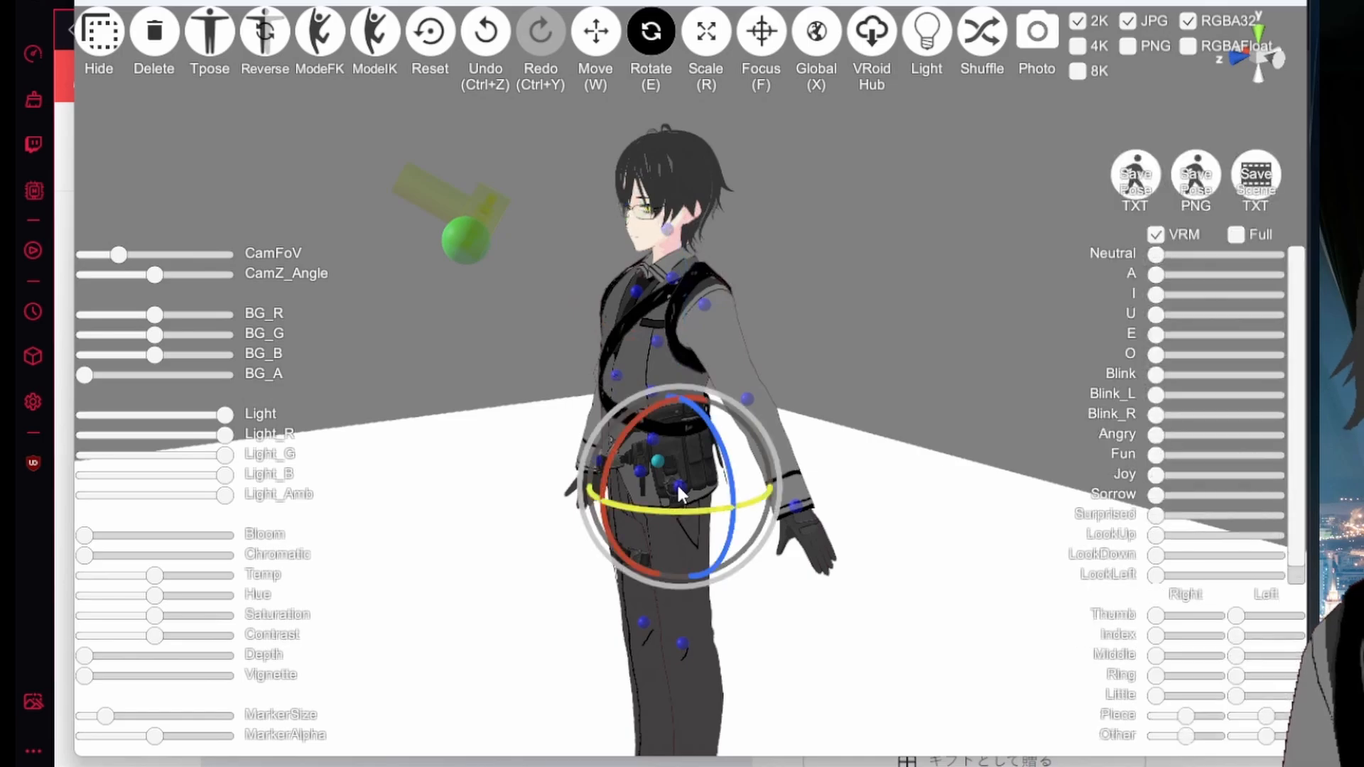
{"action": "left_click_drag", "start_coordinate": [615, 483], "coordinate": [667, 382]}
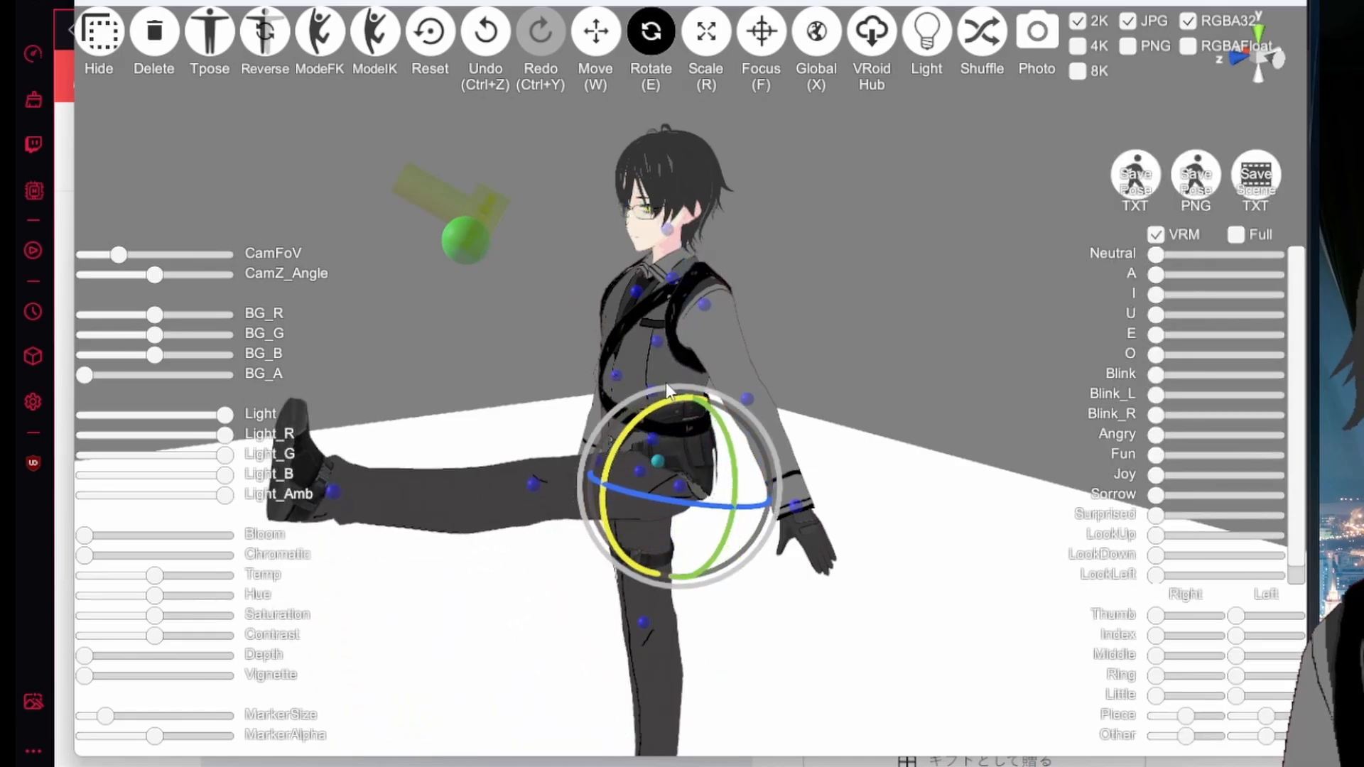
Step: Rotate both shoulder joints, left and then right, to raise the arms outward and above shoulder height
{"action": "right_click_drag", "start_coordinate": [666, 383], "coordinate": [761, 410]}
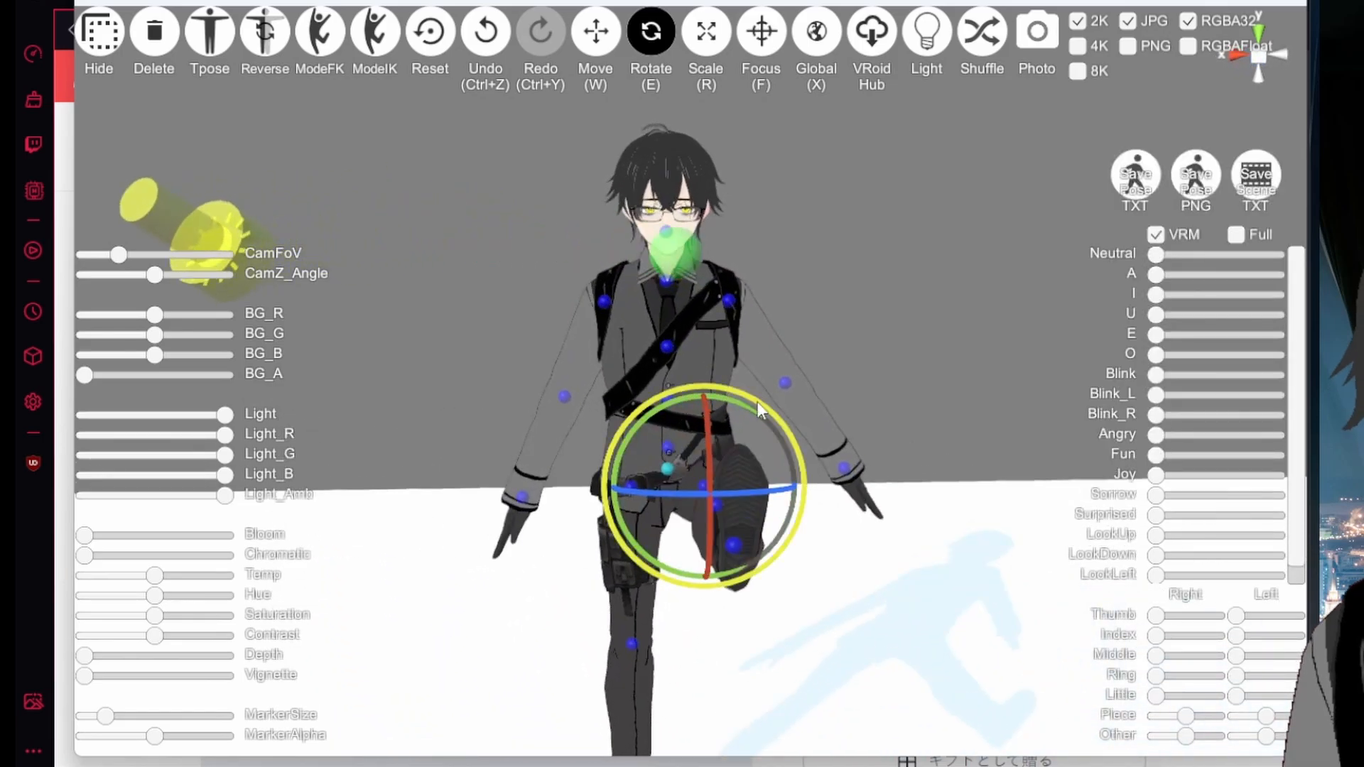
{"action": "left_click", "coordinate": [728, 301]}
{"action": "left_click_drag", "start_coordinate": [666, 240], "coordinate": [611, 377]}
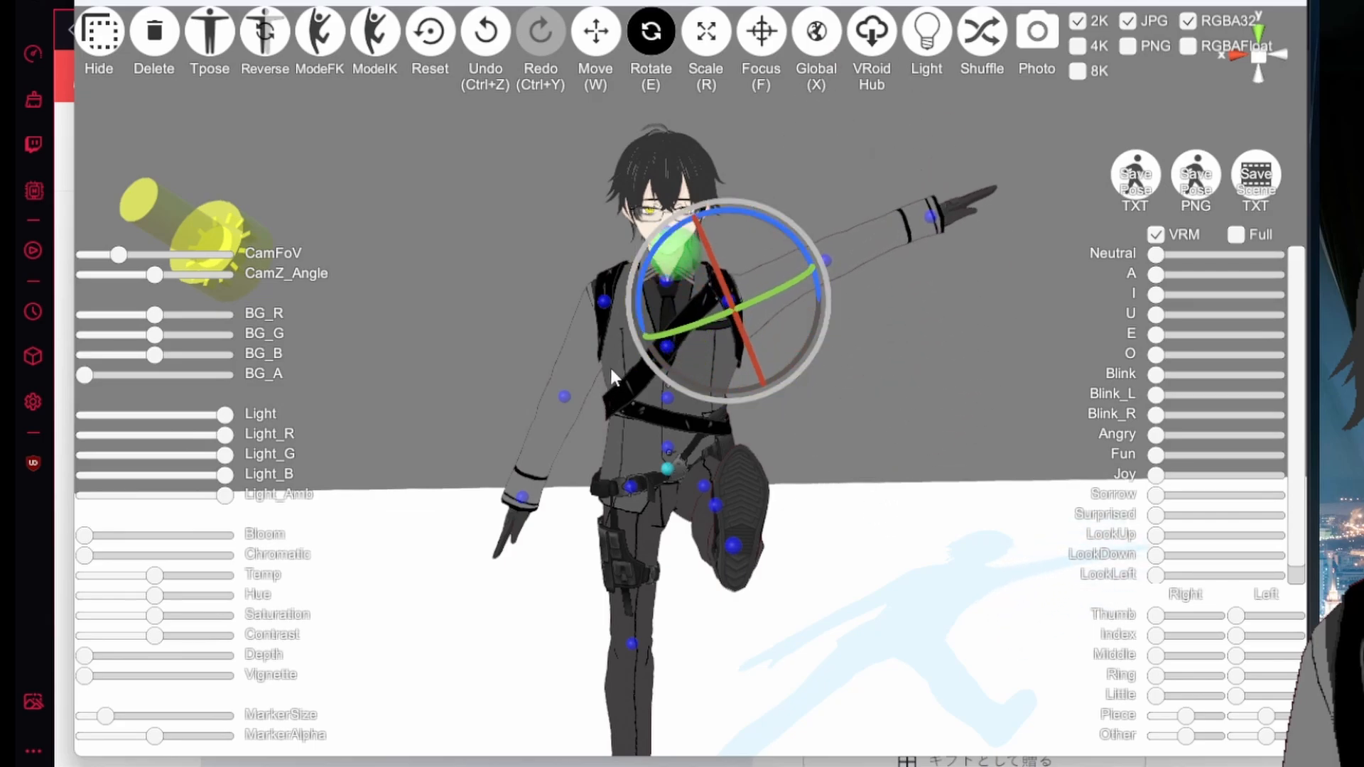
{"action": "left_click", "coordinate": [600, 302]}
{"action": "left_click", "coordinate": [600, 301]}
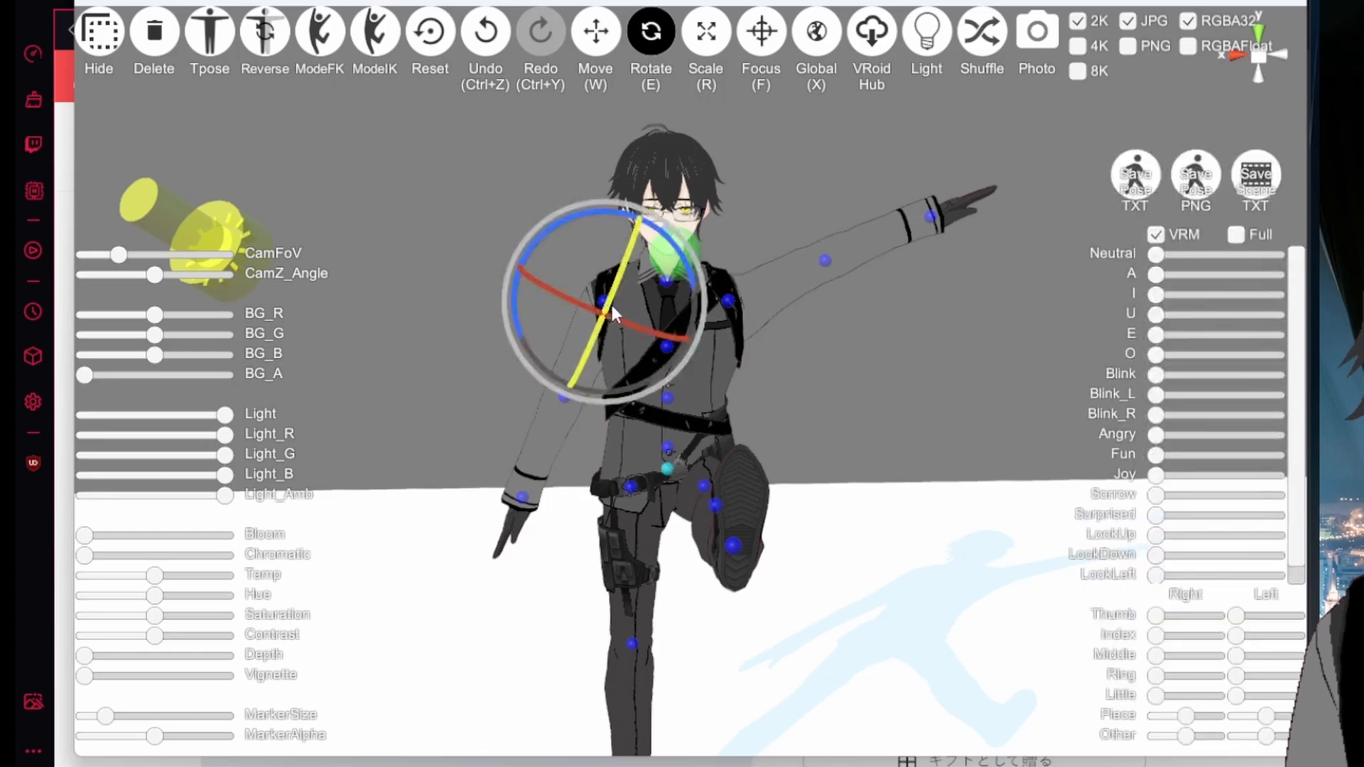
{"action": "mouse_move", "coordinate": [636, 309]}
{"action": "left_mouse_down"}
{"action": "mouse_move", "coordinate": [702, 322]}
{"action": "mouse_move", "coordinate": [702, 349]}
{"action": "mouse_move", "coordinate": [699, 338]}
{"action": "left_mouse_up"}
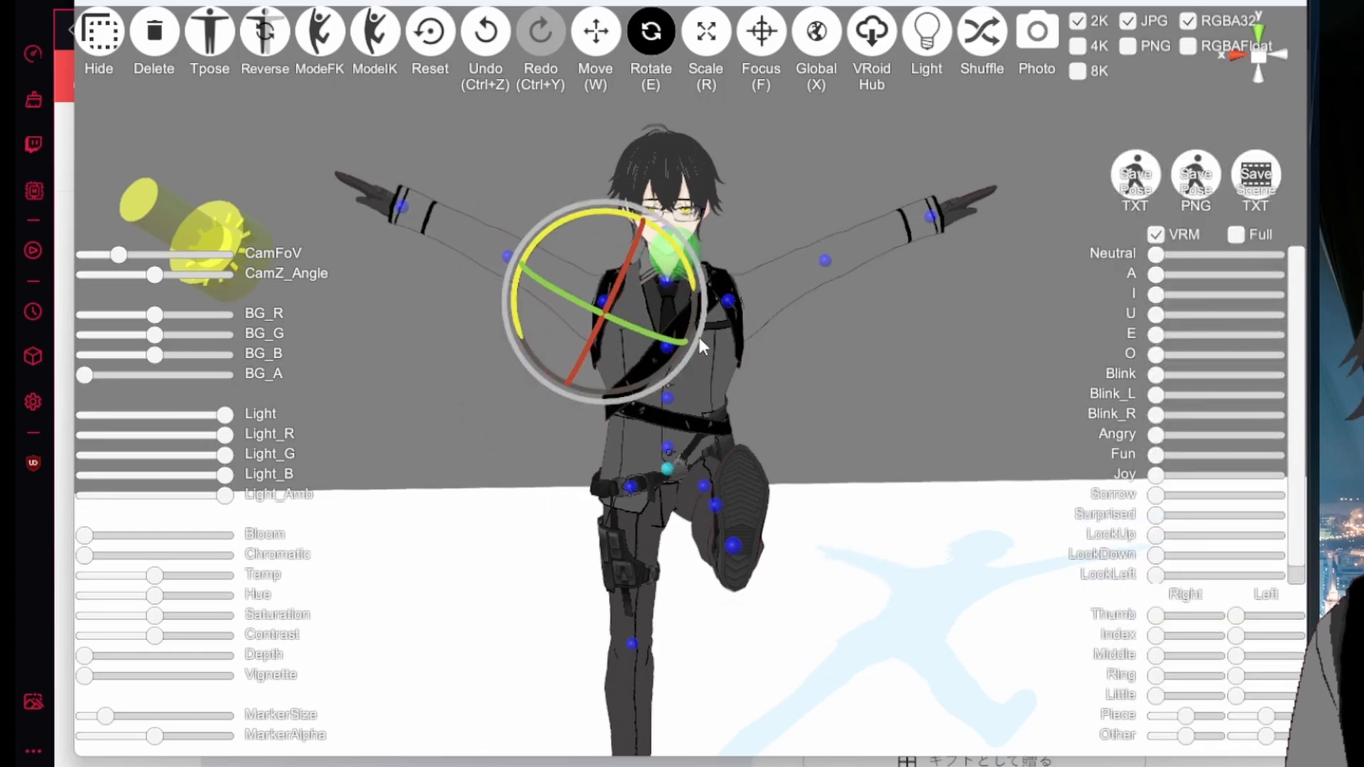
Step: Bend the raised left leg at the knee joint so the lower leg hangs straight down
{"action": "right_click_drag", "start_coordinate": [702, 341], "coordinate": [474, 484]}
{"action": "left_click", "coordinate": [516, 478]}
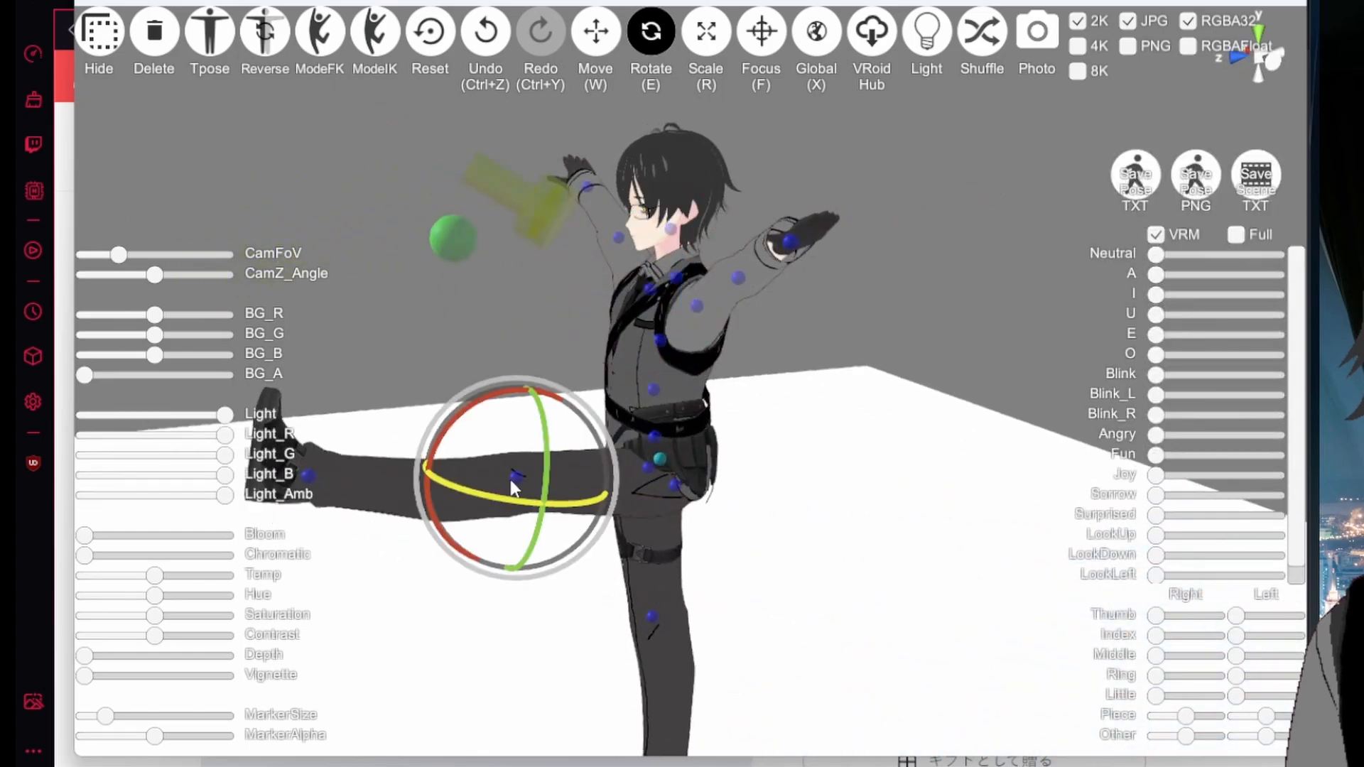
{"action": "left_click_drag", "start_coordinate": [515, 390], "coordinate": [416, 496]}
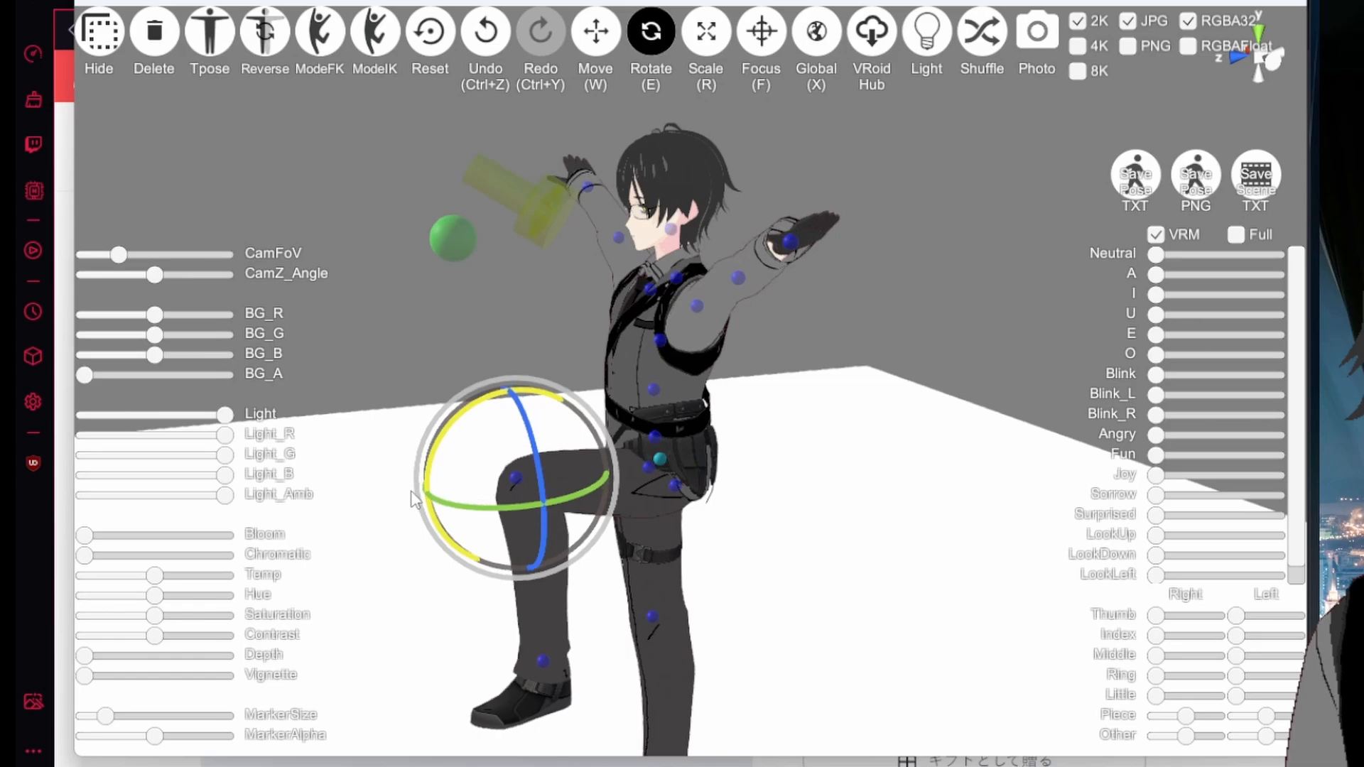
Step: Rotate the avatar's left ankle joint to tilt the foot of the raised leg
{"action": "right_click_drag", "start_coordinate": [425, 490], "coordinate": [662, 479]}
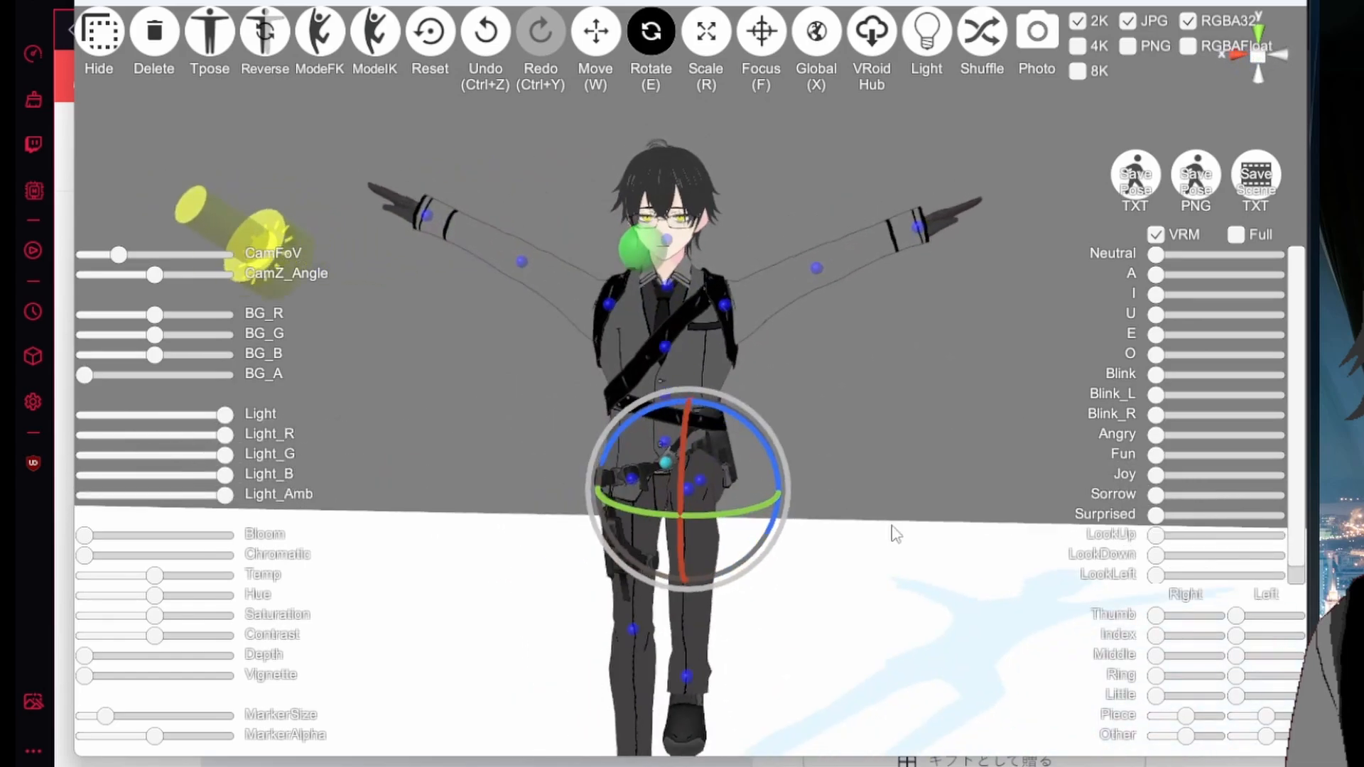
{"action": "left_click", "coordinate": [686, 675]}
{"action": "right_click_drag", "start_coordinate": [687, 675], "coordinate": [497, 579]}
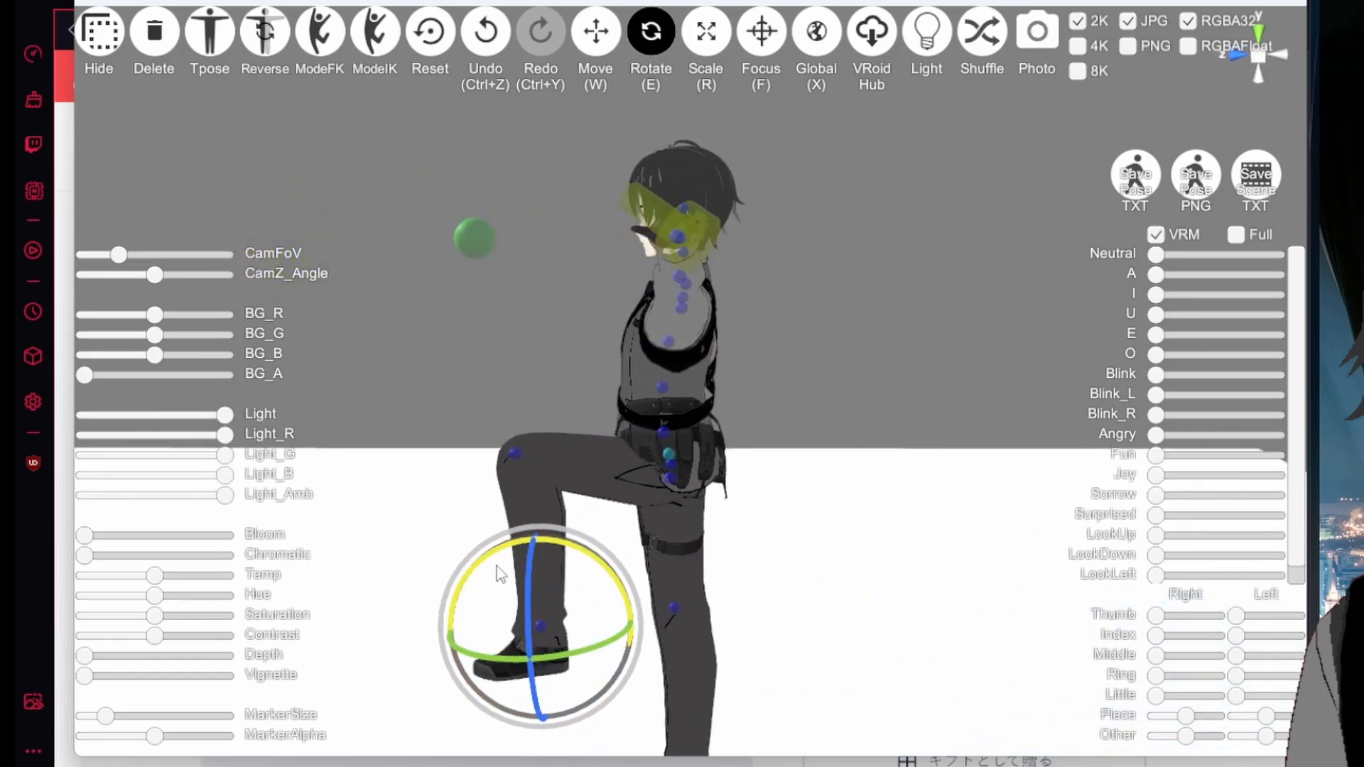
{"action": "left_click_drag", "start_coordinate": [498, 579], "coordinate": [458, 575]}
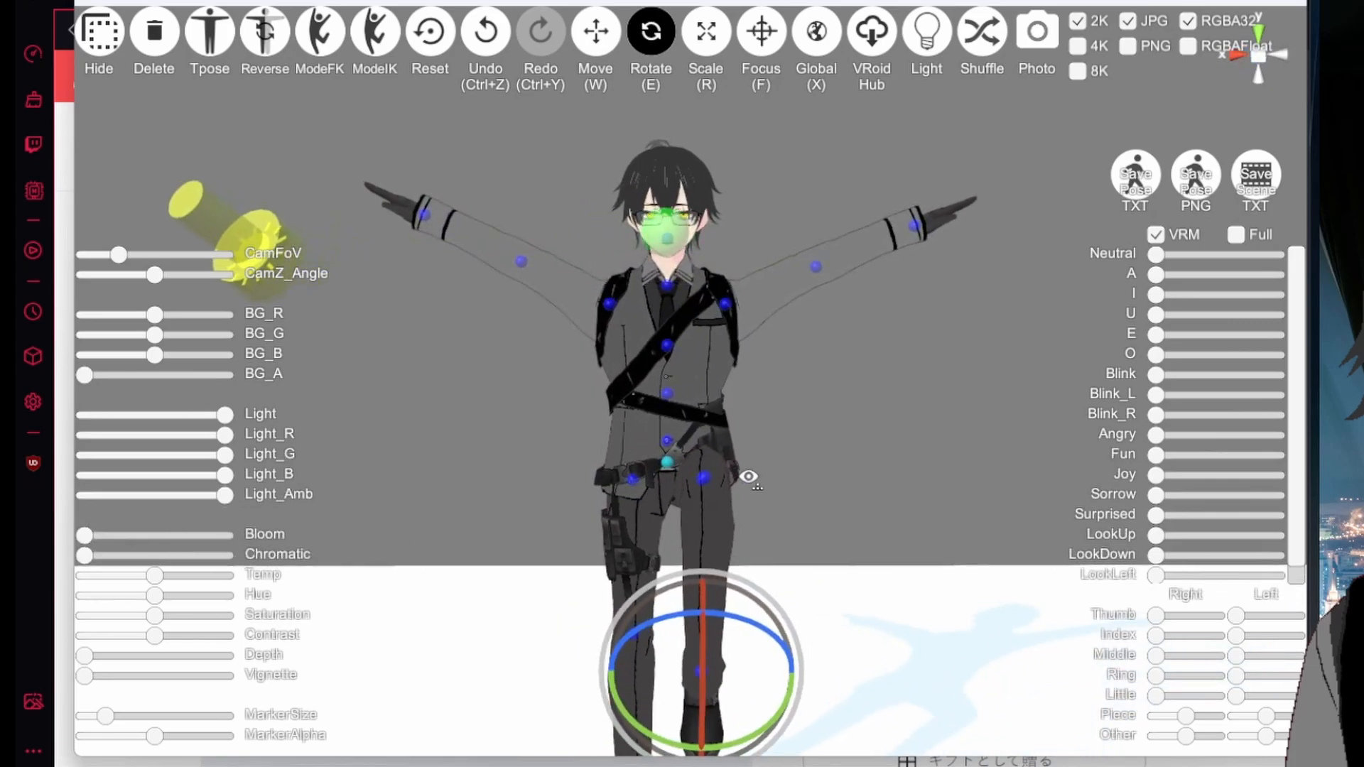
Step: Select the white floor and use the Move tool to shift it backward behind the avatar
{"action": "scroll", "coordinate": [749, 476], "scroll_direction": "down", "scroll_amount": 3}
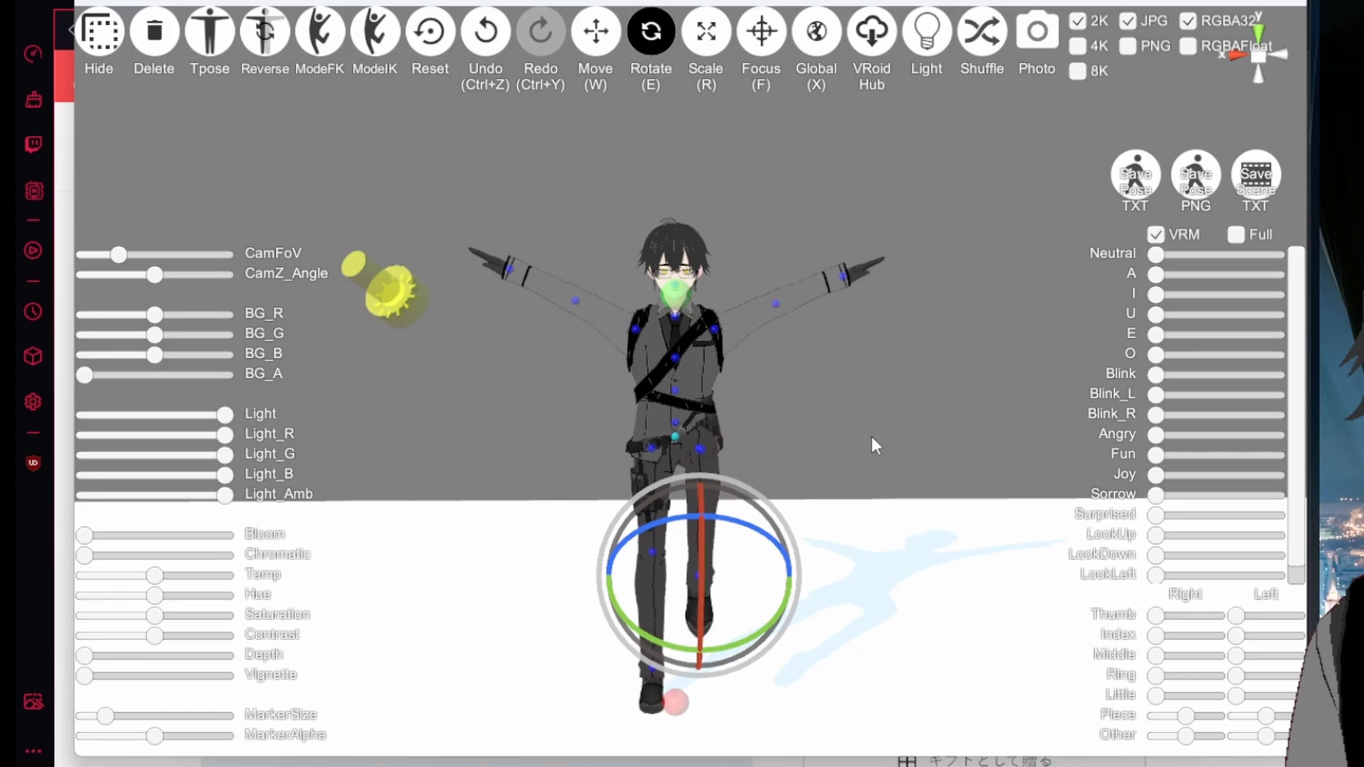
{"action": "right_click_drag", "start_coordinate": [874, 441], "coordinate": [904, 458]}
{"action": "scroll", "coordinate": [847, 419], "scroll_direction": "down", "scroll_amount": 5}
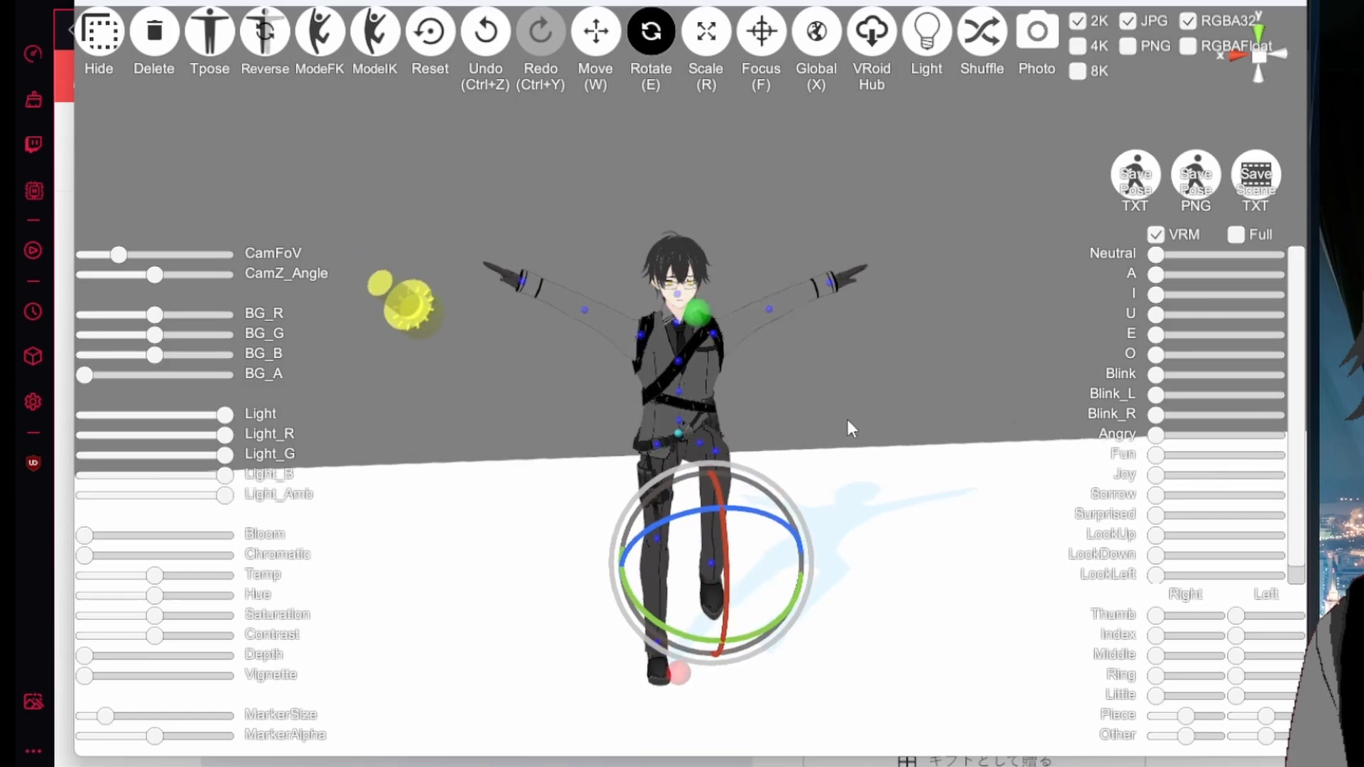
{"action": "right_click_drag", "start_coordinate": [883, 490], "coordinate": [856, 606]}
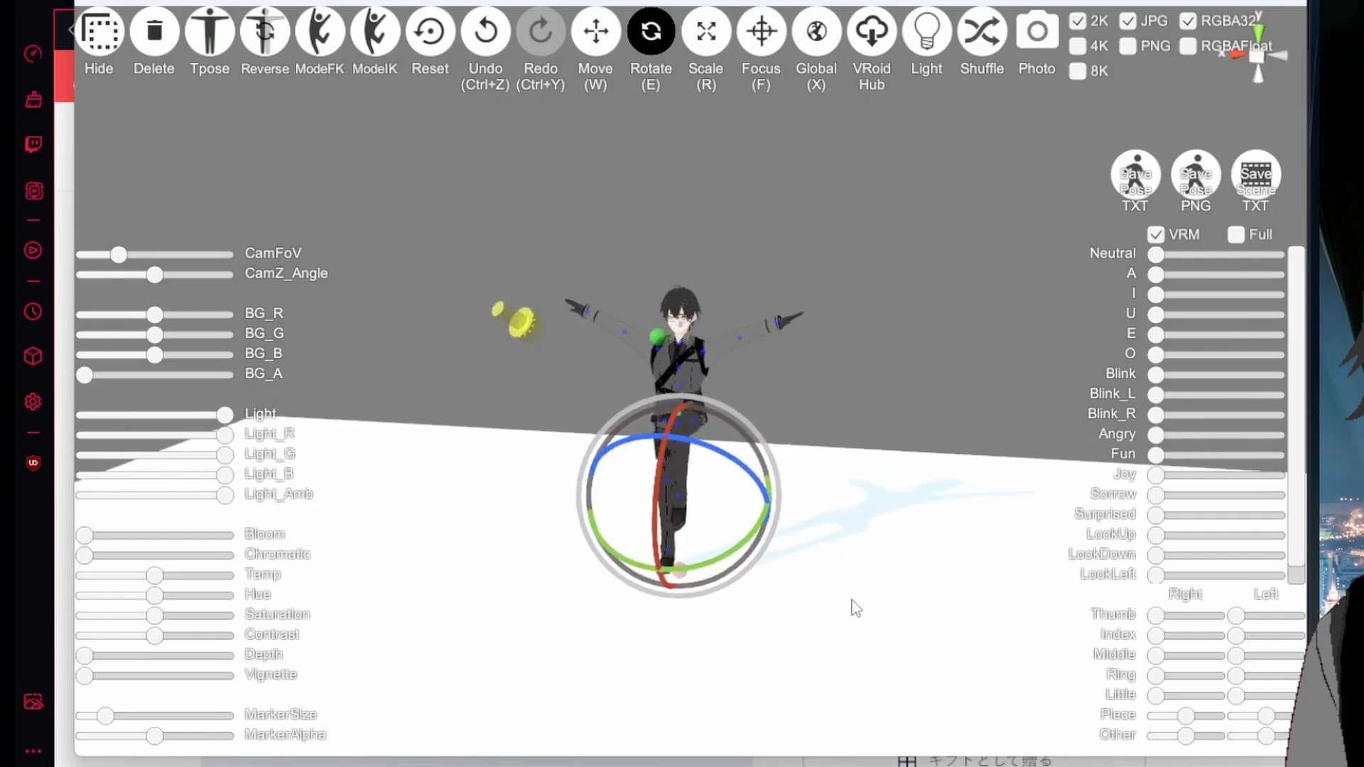
{"action": "left_click", "coordinate": [855, 597]}
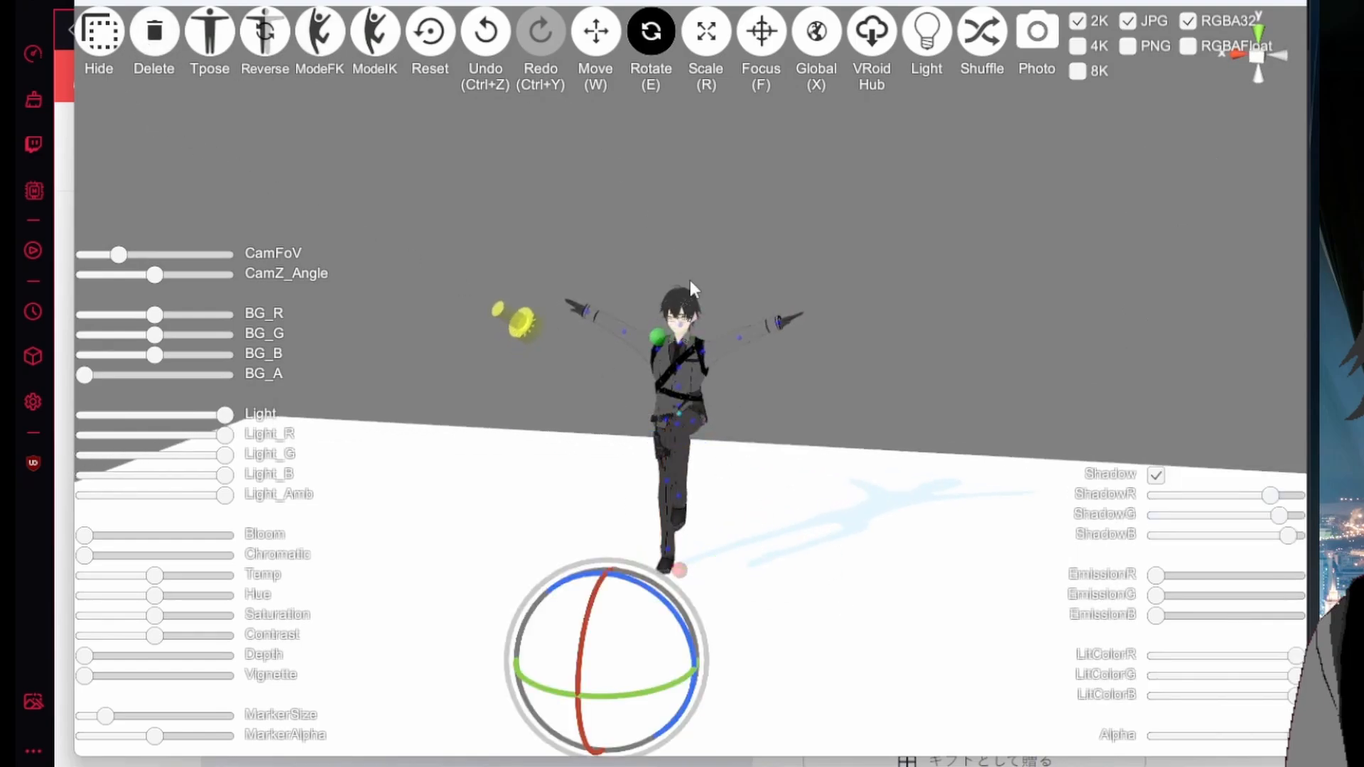
{"action": "left_click", "coordinate": [601, 41]}
{"action": "mouse_move", "coordinate": [609, 586]}
{"action": "left_mouse_down"}
{"action": "mouse_move", "coordinate": [605, 387]}
{"action": "mouse_move", "coordinate": [575, 426]}
{"action": "mouse_move", "coordinate": [597, 619]}
{"action": "mouse_move", "coordinate": [605, 594]}
{"action": "left_mouse_up"}
{"action": "left_click_drag", "start_coordinate": [585, 694], "coordinate": [635, 616]}
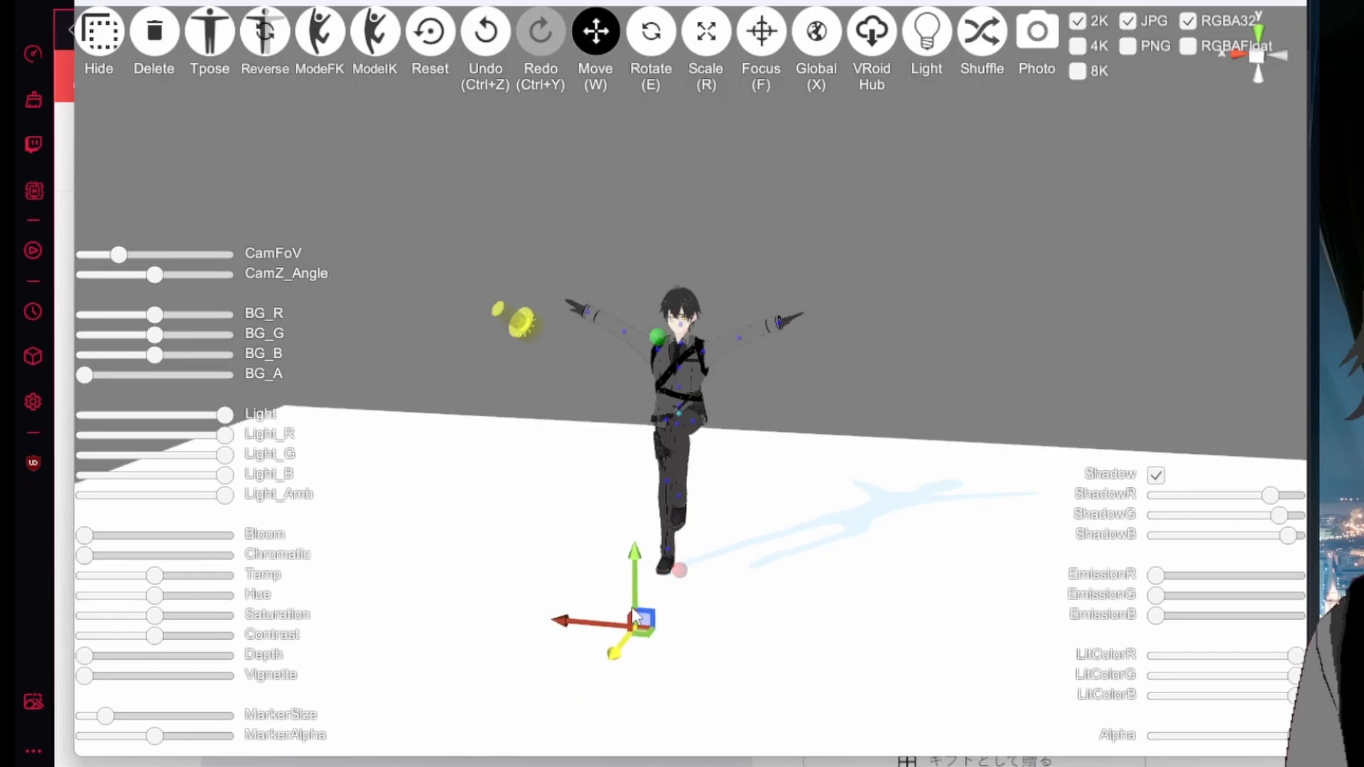
Step: Delete the white floor from the scene
{"action": "left_click", "coordinate": [154, 32]}
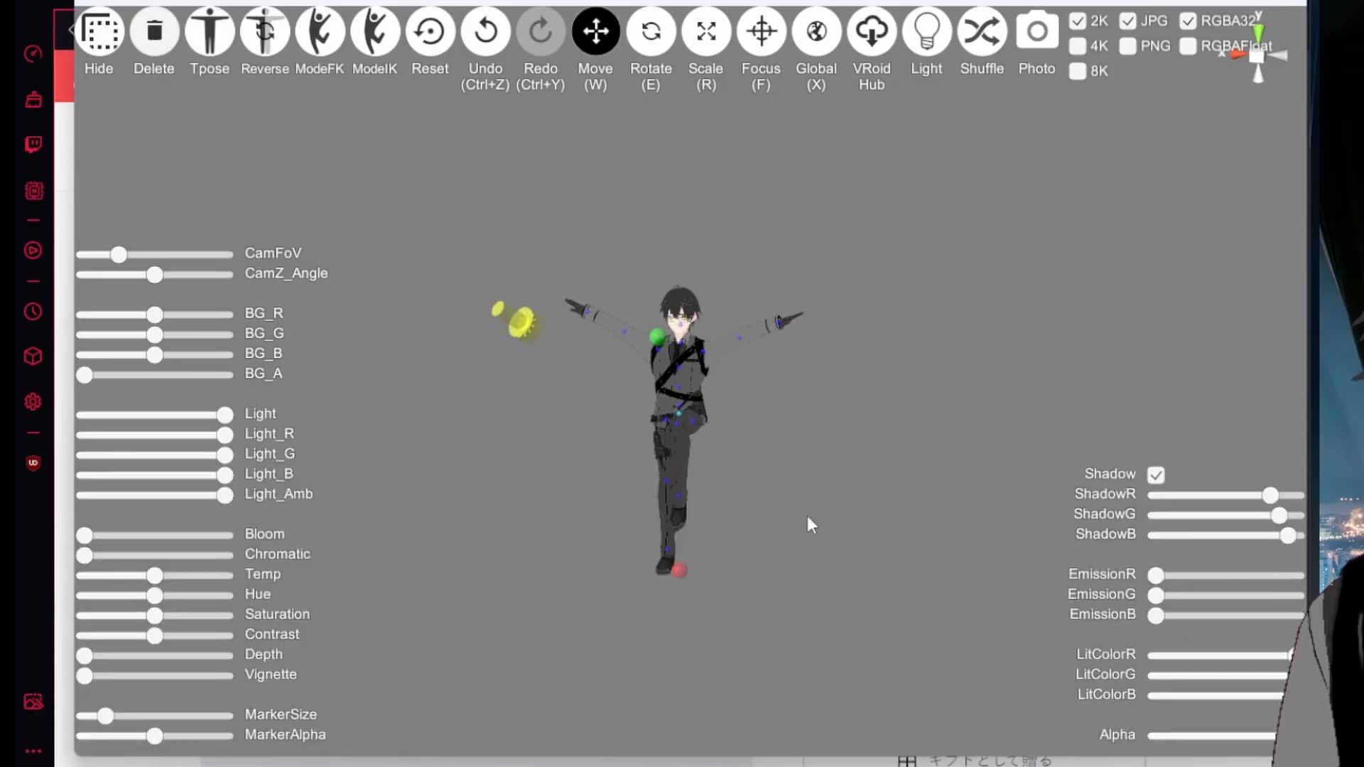
{"action": "left_click", "coordinate": [652, 39]}
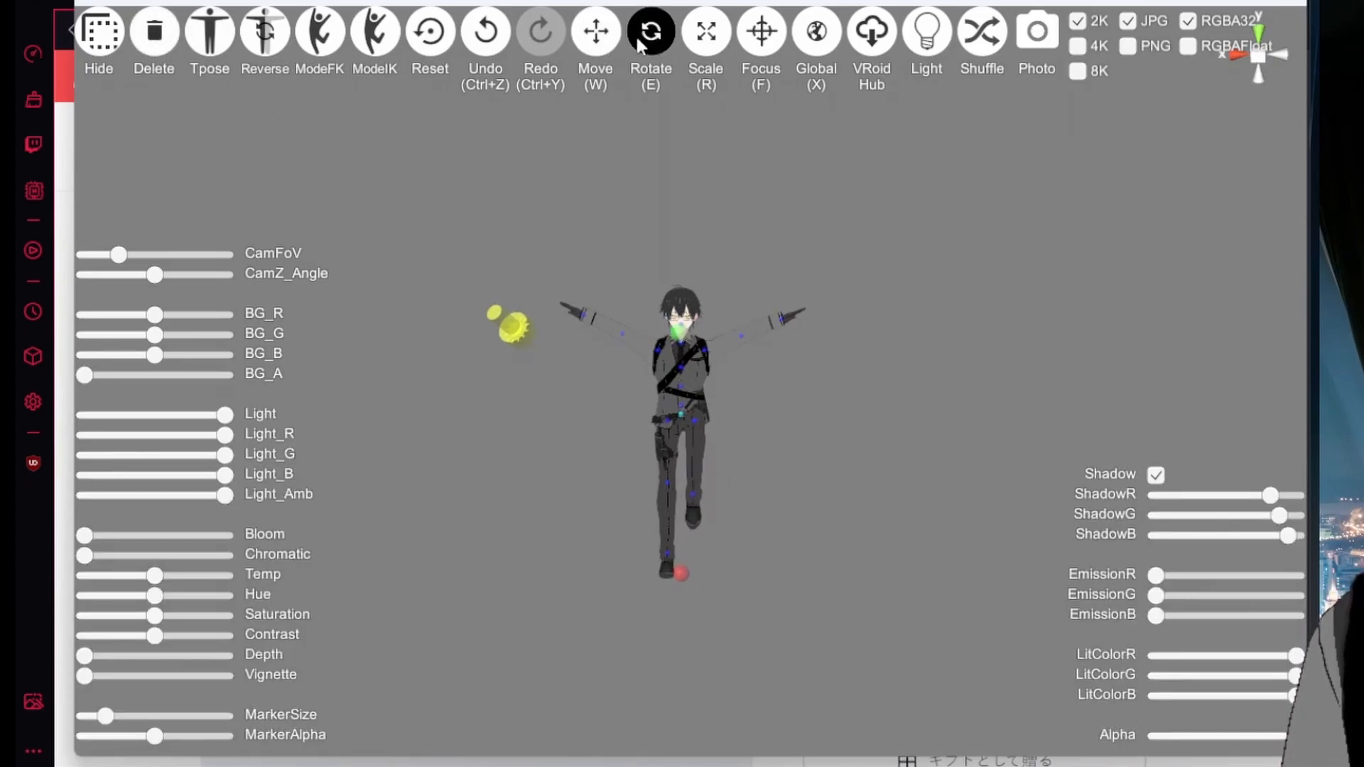
{"action": "left_click", "coordinate": [597, 43]}
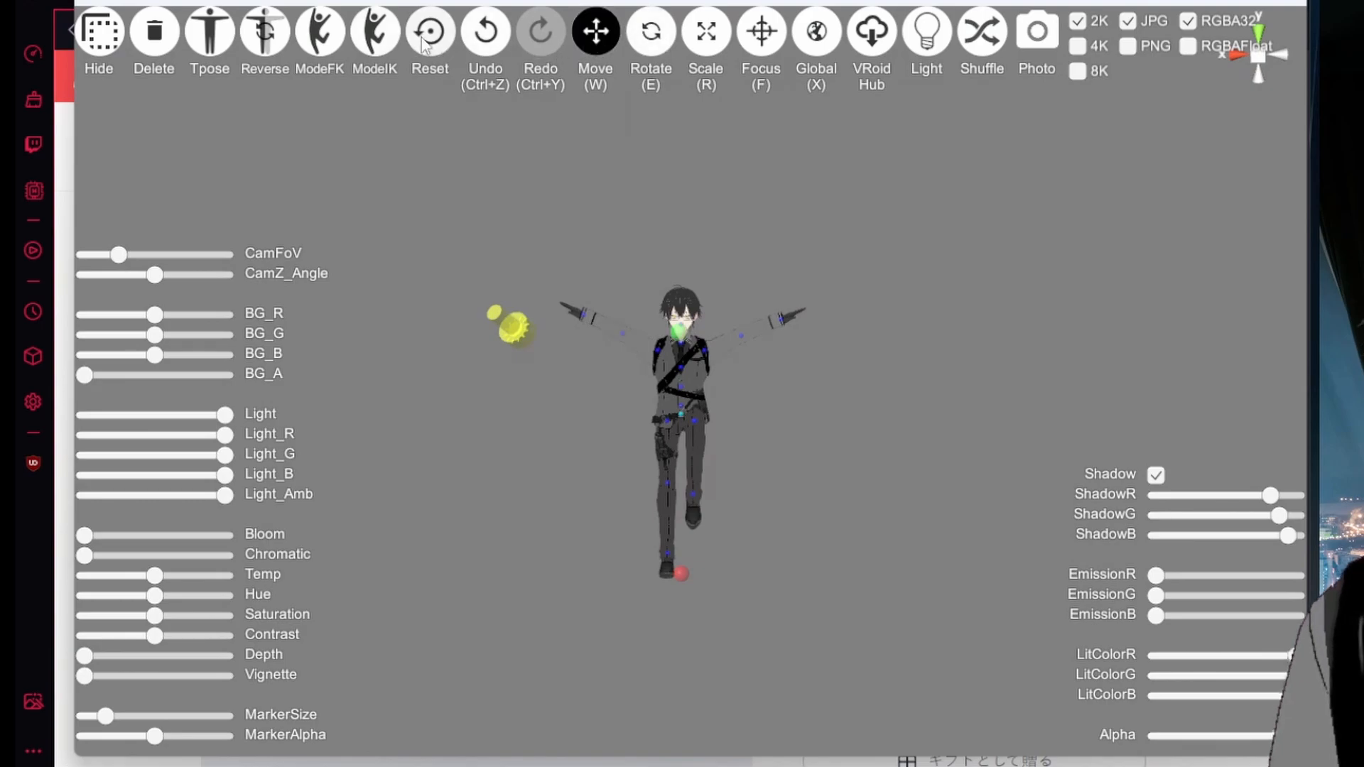
Step: Move the yellow directional light up above the avatar's raised right arm and lower the Light intensity to just under half
{"action": "scroll", "coordinate": [811, 444], "scroll_direction": "up", "scroll_amount": 5}
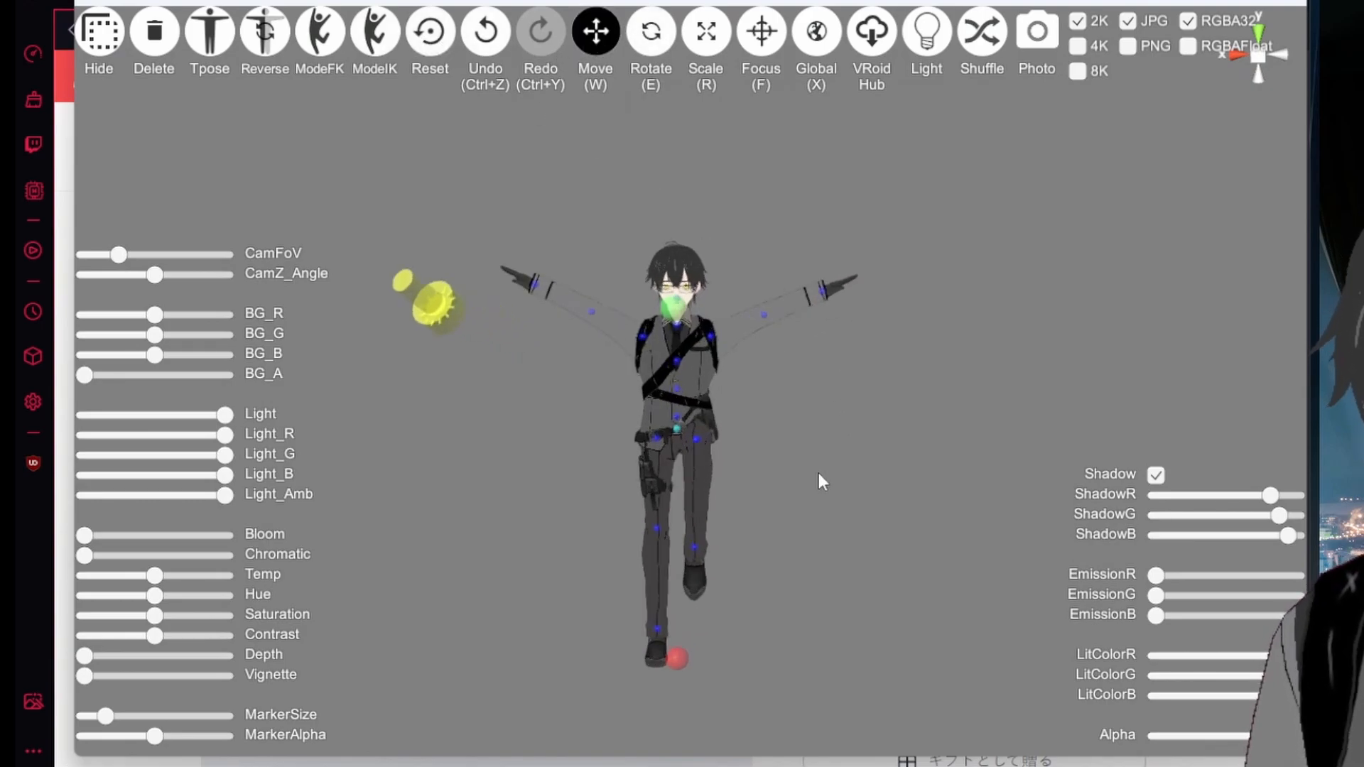
{"action": "scroll", "coordinate": [819, 471], "scroll_direction": "up", "scroll_amount": 1}
{"action": "mouse_move", "coordinate": [808, 456]}
{"action": "right_mouse_down"}
{"action": "mouse_move", "coordinate": [363, 472]}
{"action": "mouse_move", "coordinate": [711, 455]}
{"action": "mouse_move", "coordinate": [864, 423]}
{"action": "mouse_move", "coordinate": [826, 441]}
{"action": "mouse_move", "coordinate": [862, 454]}
{"action": "mouse_move", "coordinate": [788, 459]}
{"action": "right_mouse_up"}
{"action": "scroll", "coordinate": [816, 455], "scroll_direction": "down", "scroll_amount": 2}
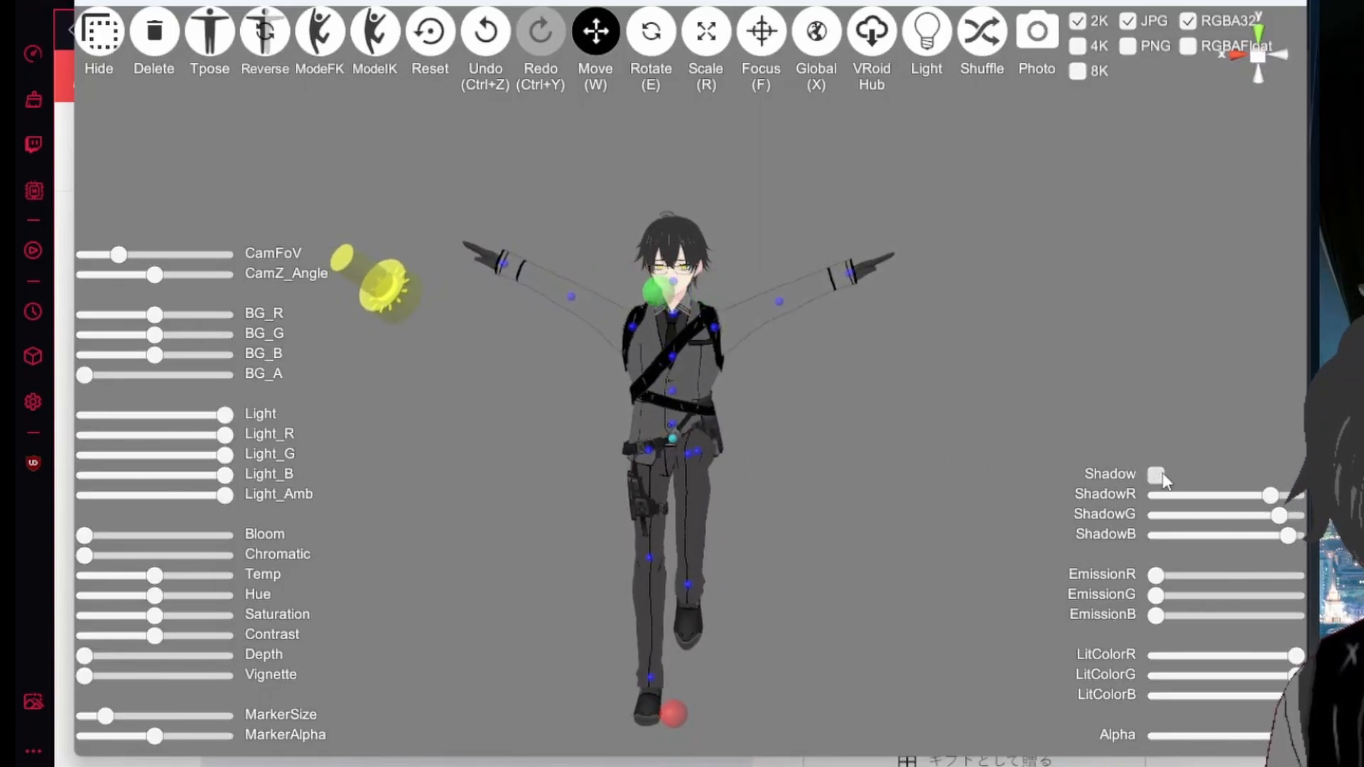
{"action": "right_click_drag", "start_coordinate": [371, 433], "coordinate": [739, 337]}
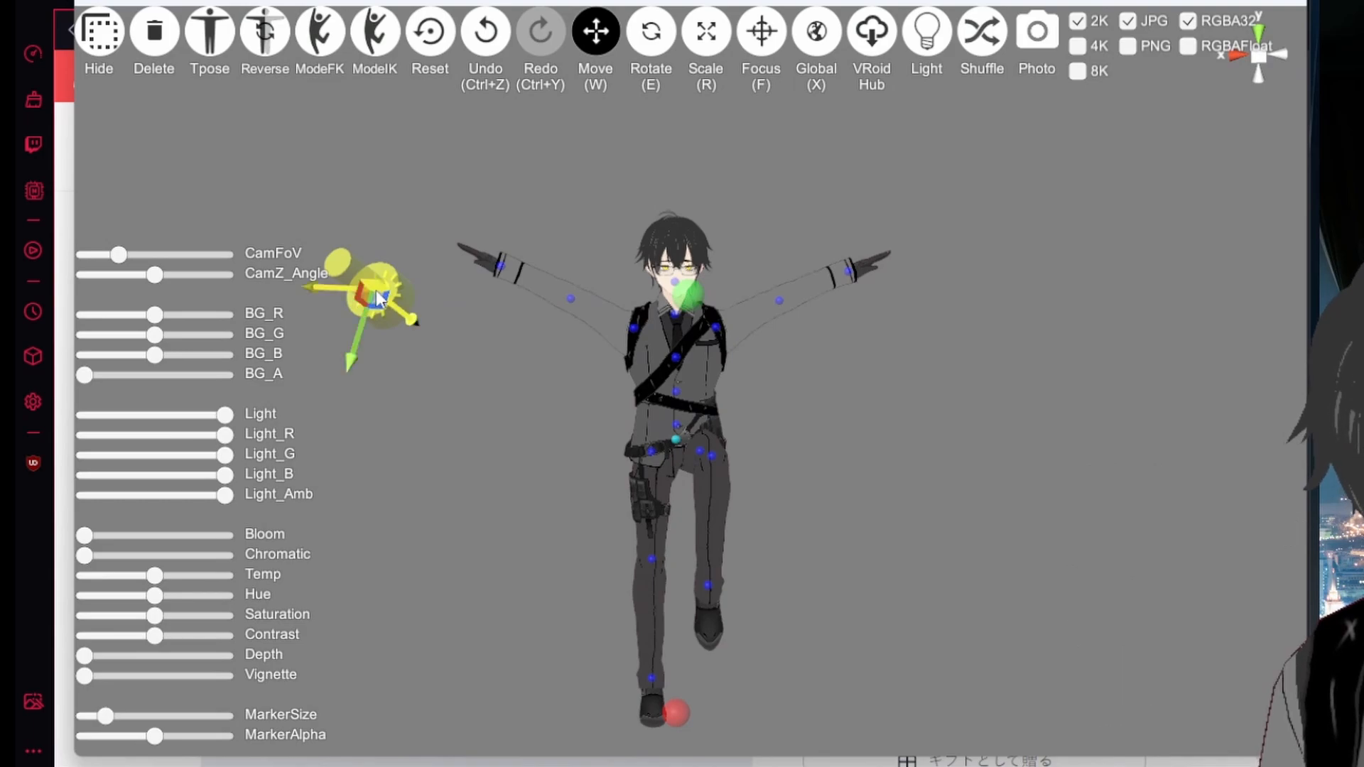
{"action": "left_click", "coordinate": [357, 321]}
{"action": "left_click_drag", "start_coordinate": [357, 321], "coordinate": [387, 228]}
{"action": "right_click_drag", "start_coordinate": [388, 229], "coordinate": [581, 389]}
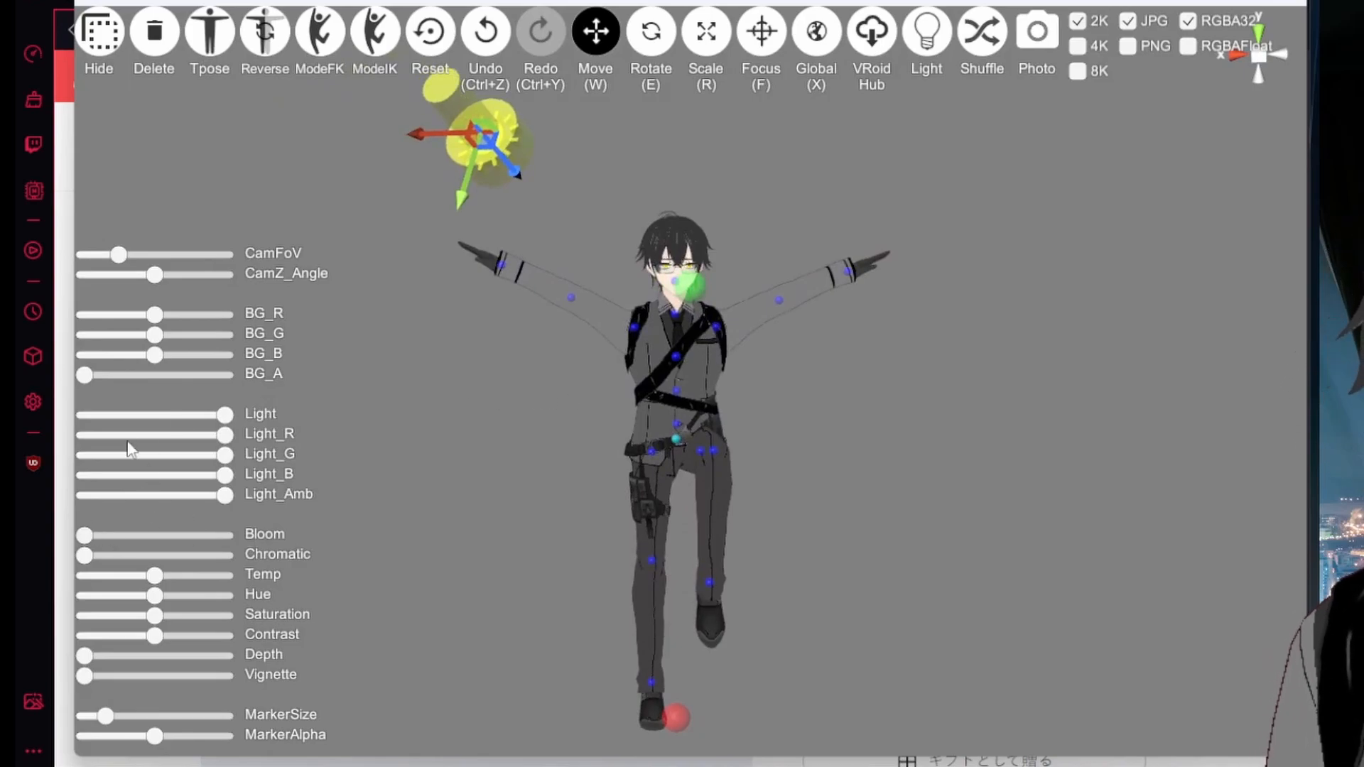
{"action": "left_click_drag", "start_coordinate": [220, 421], "coordinate": [145, 432]}
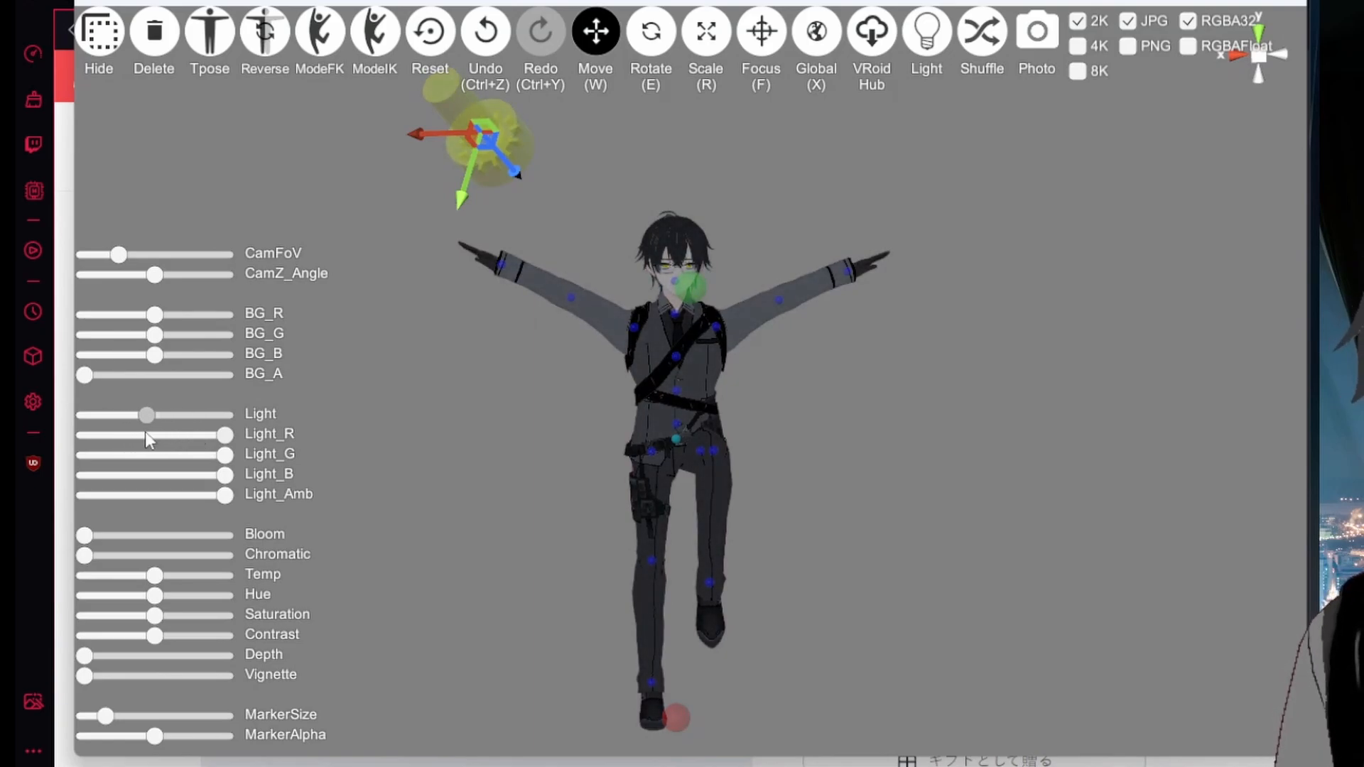
Step: Add a point light and move it in front of the avatar, raised beside its head on the right-arm side
{"action": "left_click", "coordinate": [927, 31]}
{"action": "right_click_drag", "start_coordinate": [976, 256], "coordinate": [601, 294]}
{"action": "left_click_drag", "start_coordinate": [589, 288], "coordinate": [329, 299]}
{"action": "right_click_drag", "start_coordinate": [361, 318], "coordinate": [662, 370]}
{"action": "scroll", "coordinate": [739, 369], "scroll_direction": "up", "scroll_amount": 5}
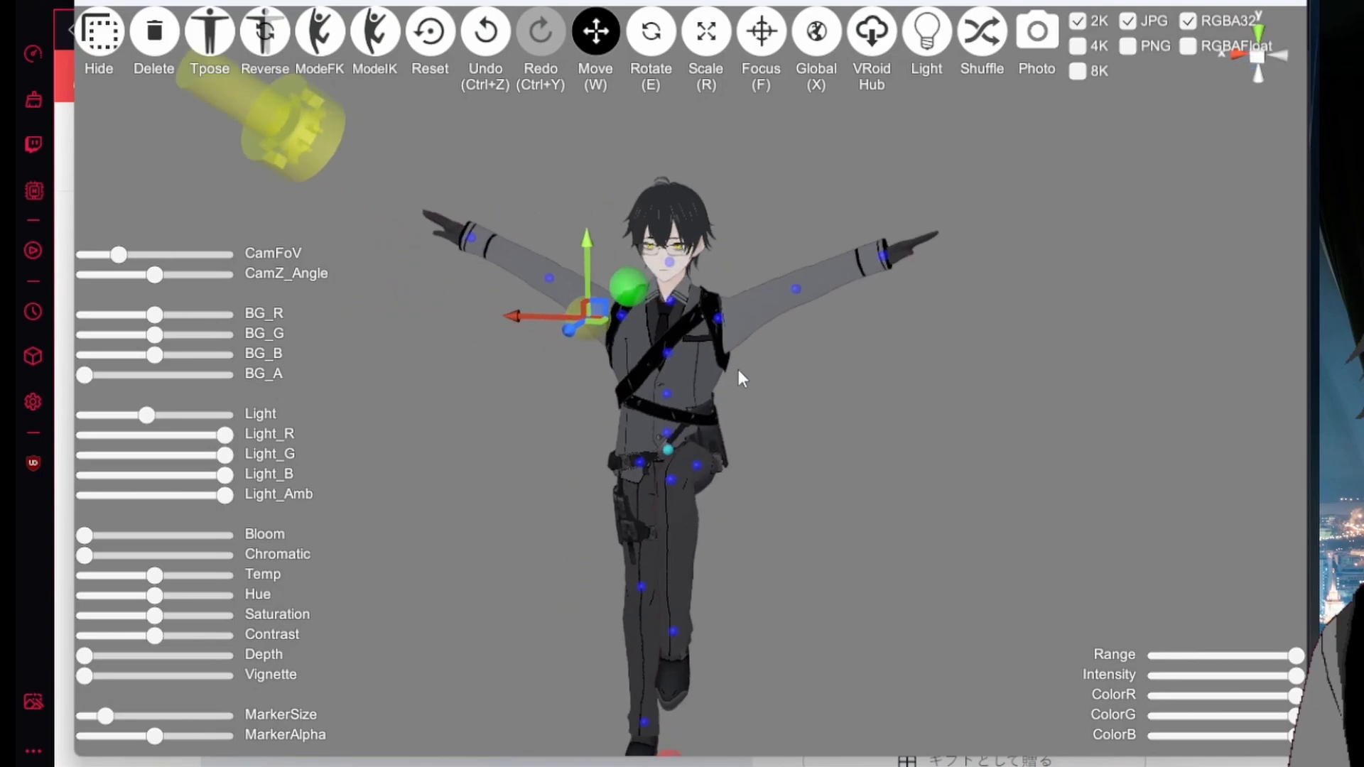
{"action": "left_click_drag", "start_coordinate": [553, 230], "coordinate": [570, 121]}
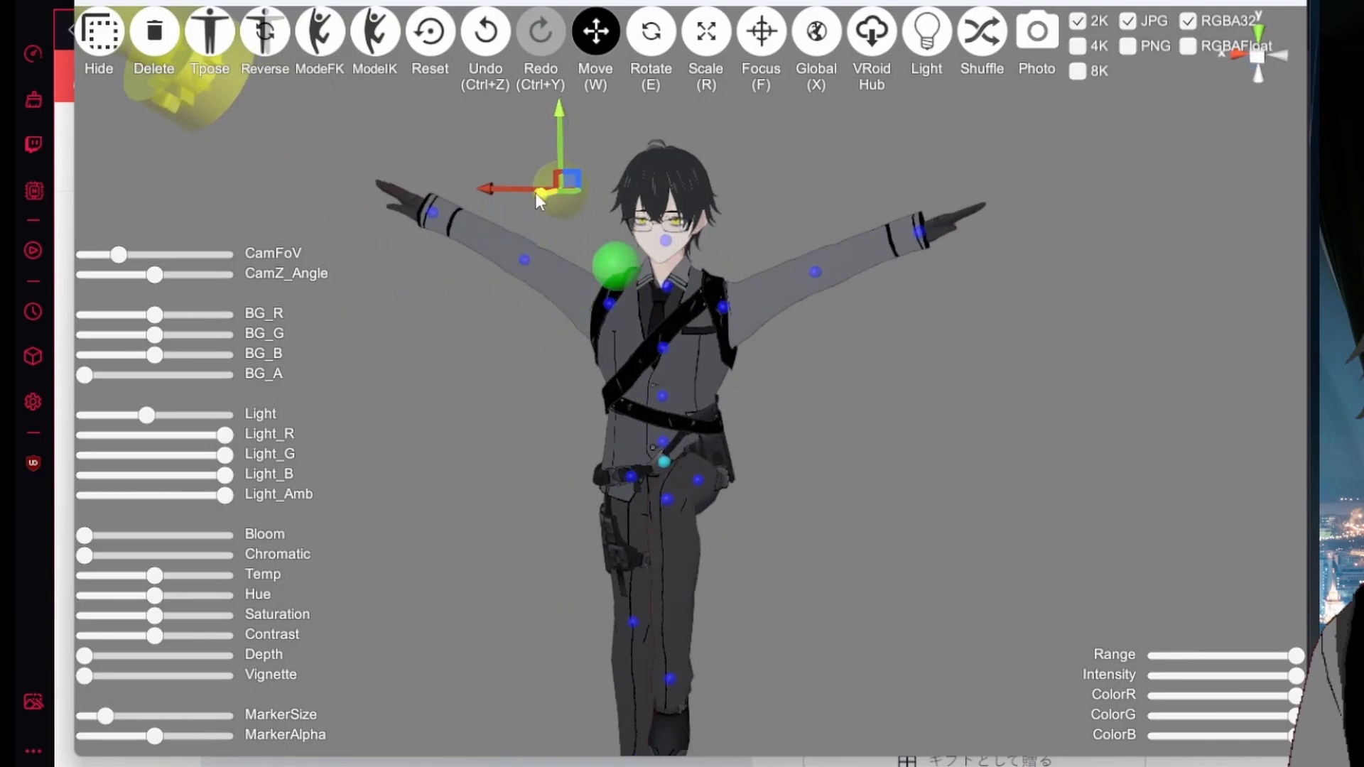
{"action": "left_click_drag", "start_coordinate": [536, 199], "coordinate": [435, 215]}
Step: Add a second point light and move it forward and up next to the first one in front of the avatar
{"action": "right_click_drag", "start_coordinate": [954, 334], "coordinate": [771, 170]}
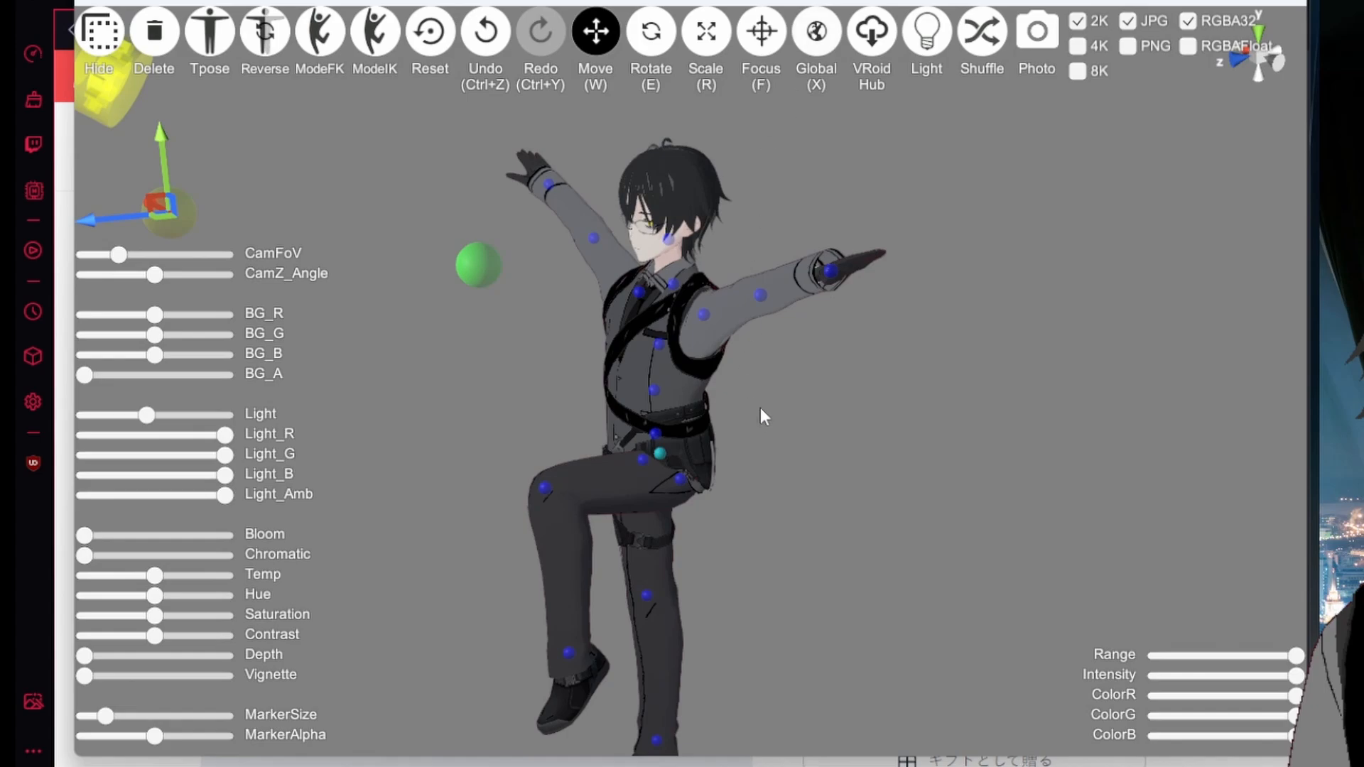
{"action": "right_click_drag", "start_coordinate": [760, 407], "coordinate": [660, 345]}
{"action": "left_click", "coordinate": [671, 279]}
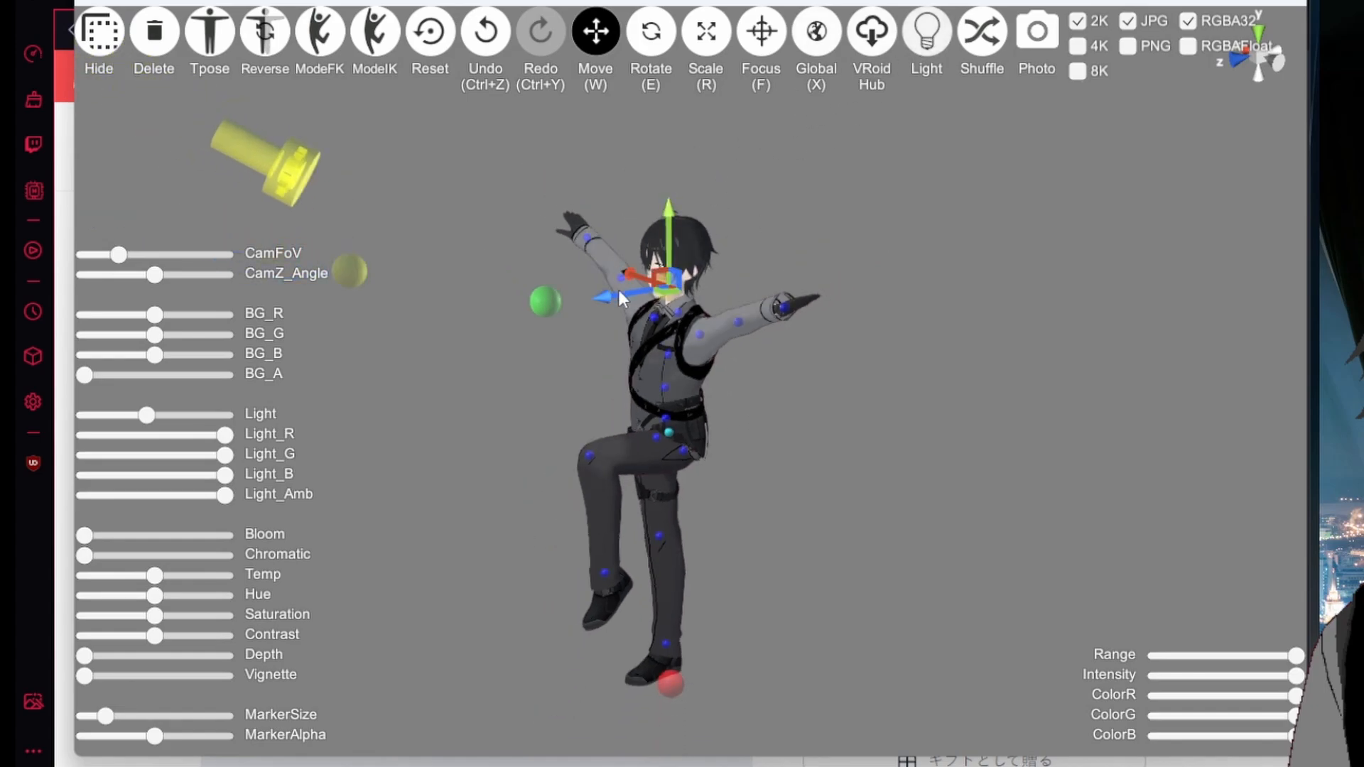
{"action": "mouse_move", "coordinate": [617, 287]}
{"action": "left_mouse_down"}
{"action": "mouse_move", "coordinate": [252, 341]}
{"action": "mouse_move", "coordinate": [284, 343]}
{"action": "left_mouse_up"}
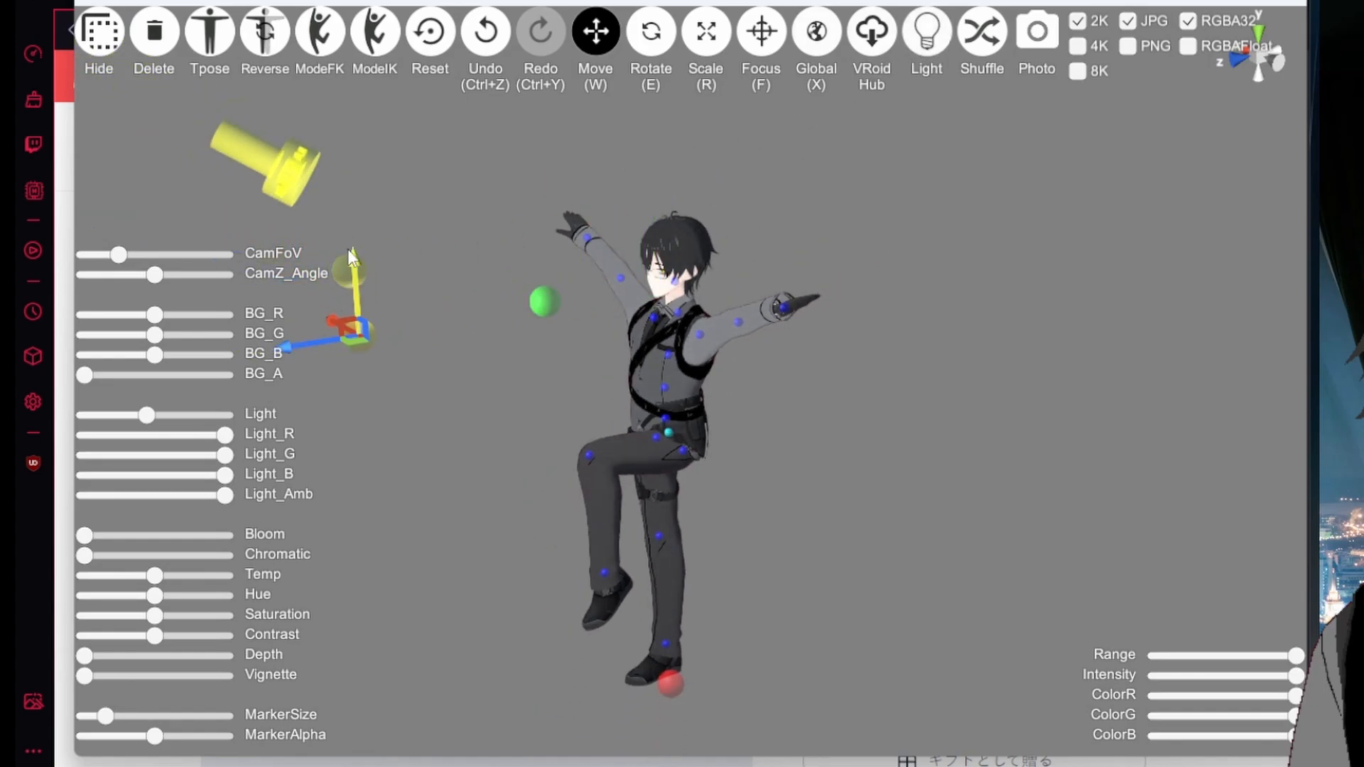
{"action": "left_click_drag", "start_coordinate": [349, 257], "coordinate": [348, 208]}
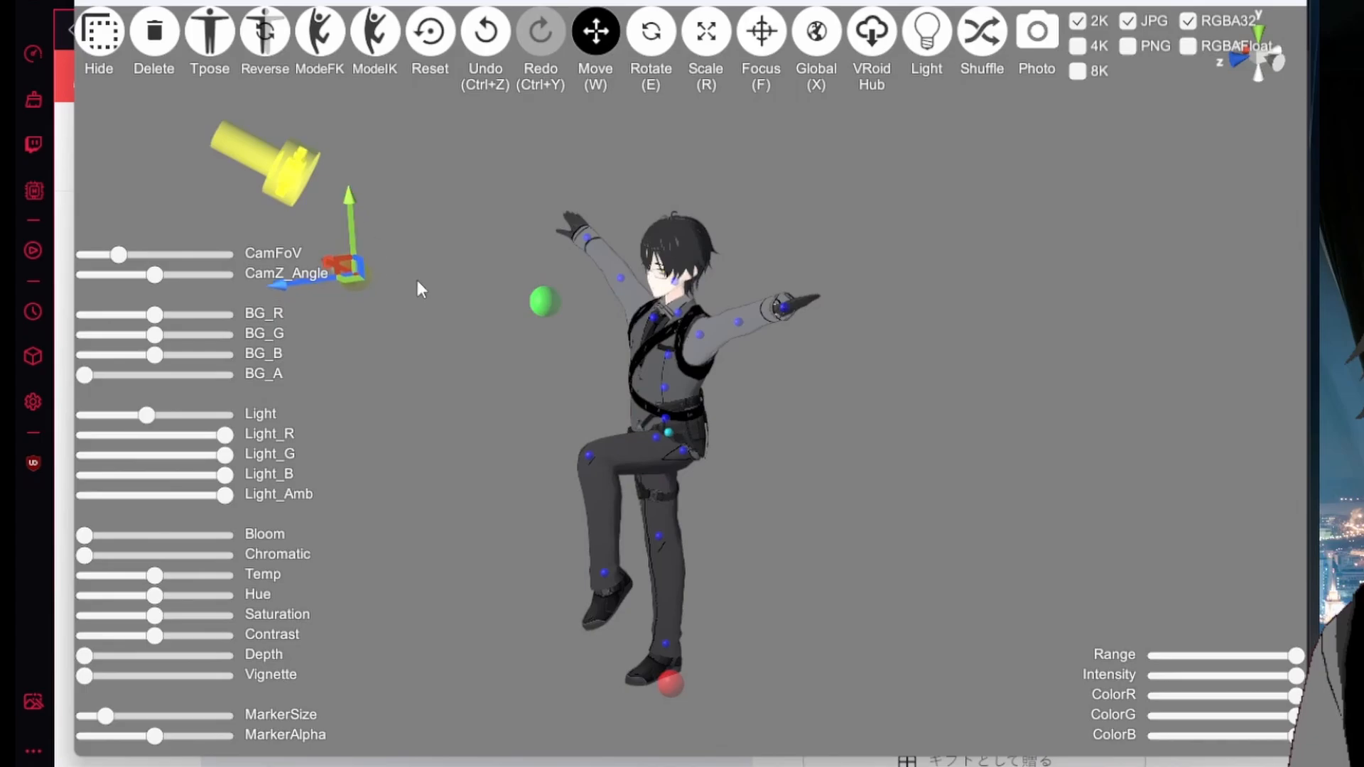
Step: Adjust the BG_R, BG_G and BG_B values to make the background a muted blue, and dim the main light slightly
{"action": "right_click_drag", "start_coordinate": [418, 281], "coordinate": [772, 348]}
{"action": "scroll", "coordinate": [772, 348], "scroll_direction": "up", "scroll_amount": 6}
{"action": "scroll", "coordinate": [772, 349], "scroll_direction": "down", "scroll_amount": 1}
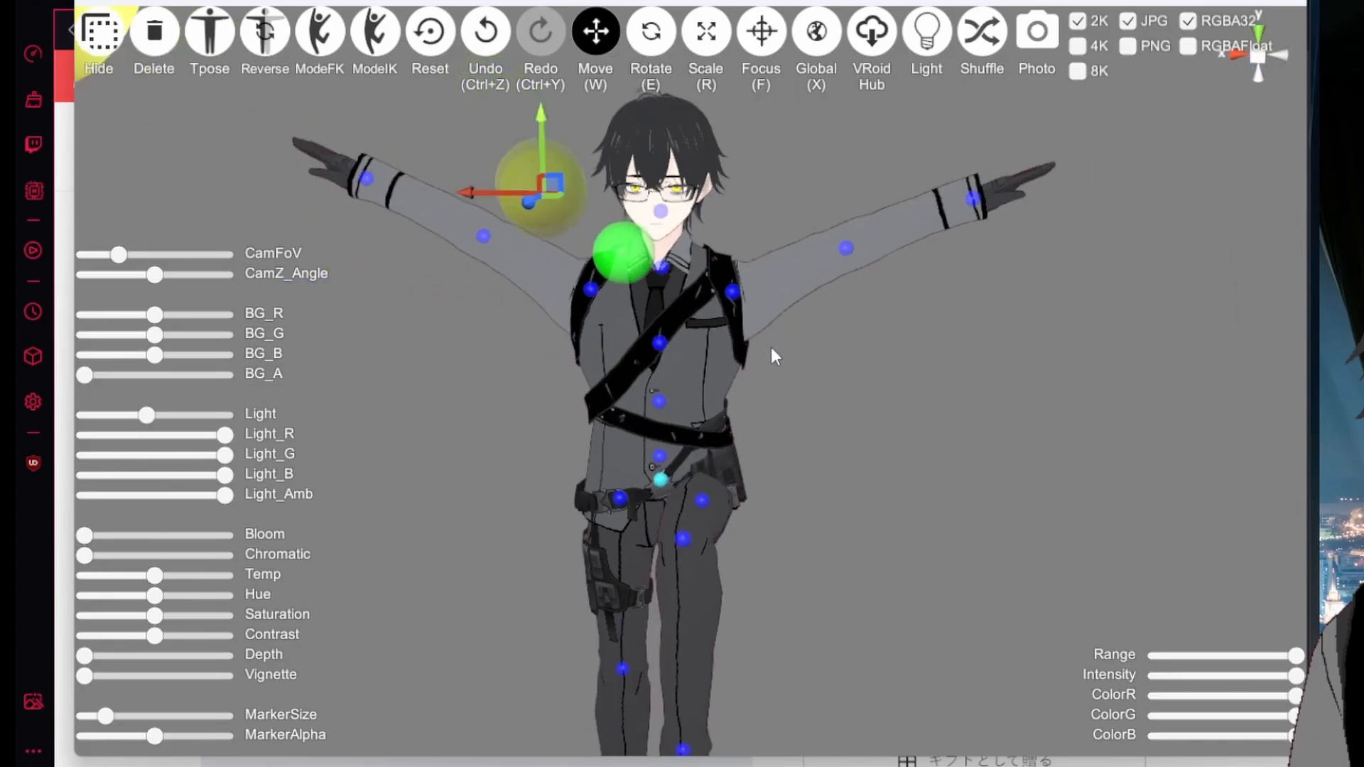
{"action": "scroll", "coordinate": [774, 355], "scroll_direction": "down", "scroll_amount": 3}
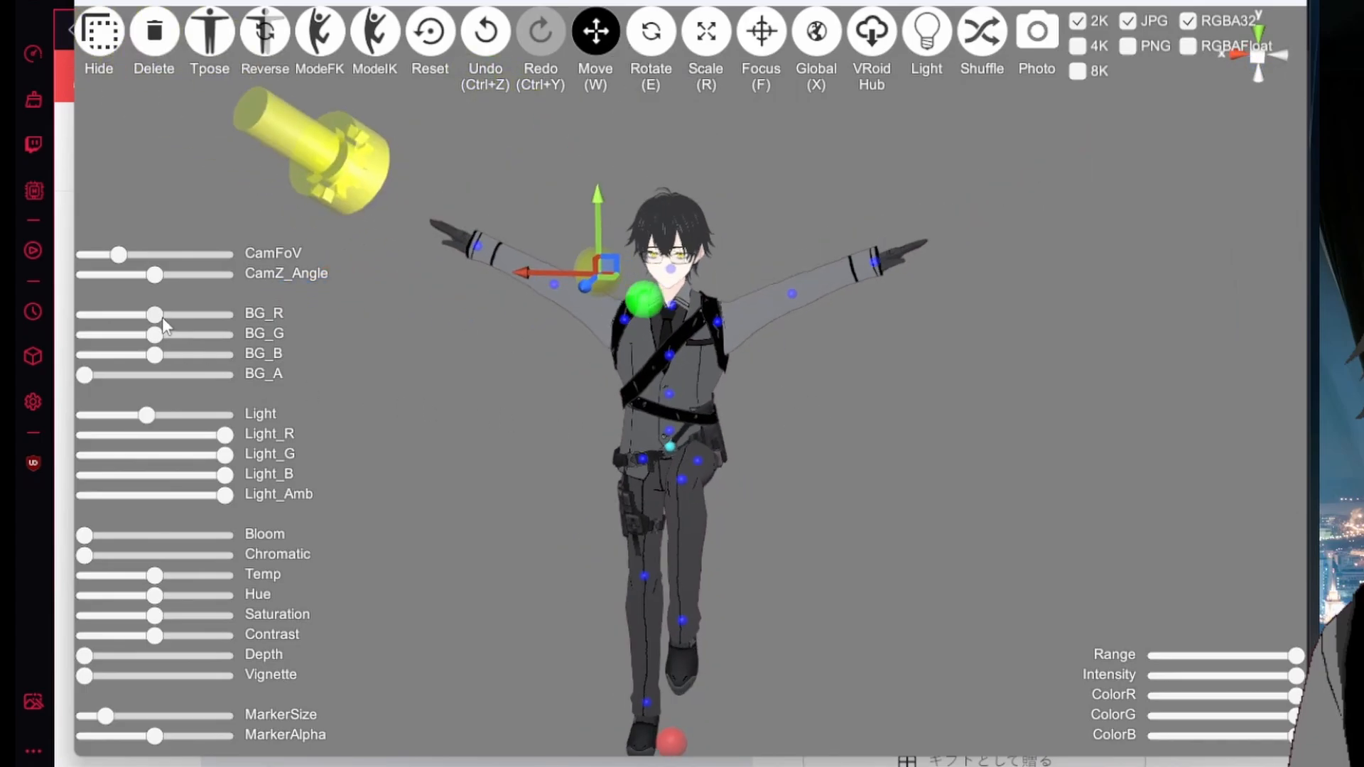
{"action": "left_click_drag", "start_coordinate": [162, 316], "coordinate": [198, 378]}
{"action": "left_click_drag", "start_coordinate": [125, 341], "coordinate": [201, 356]}
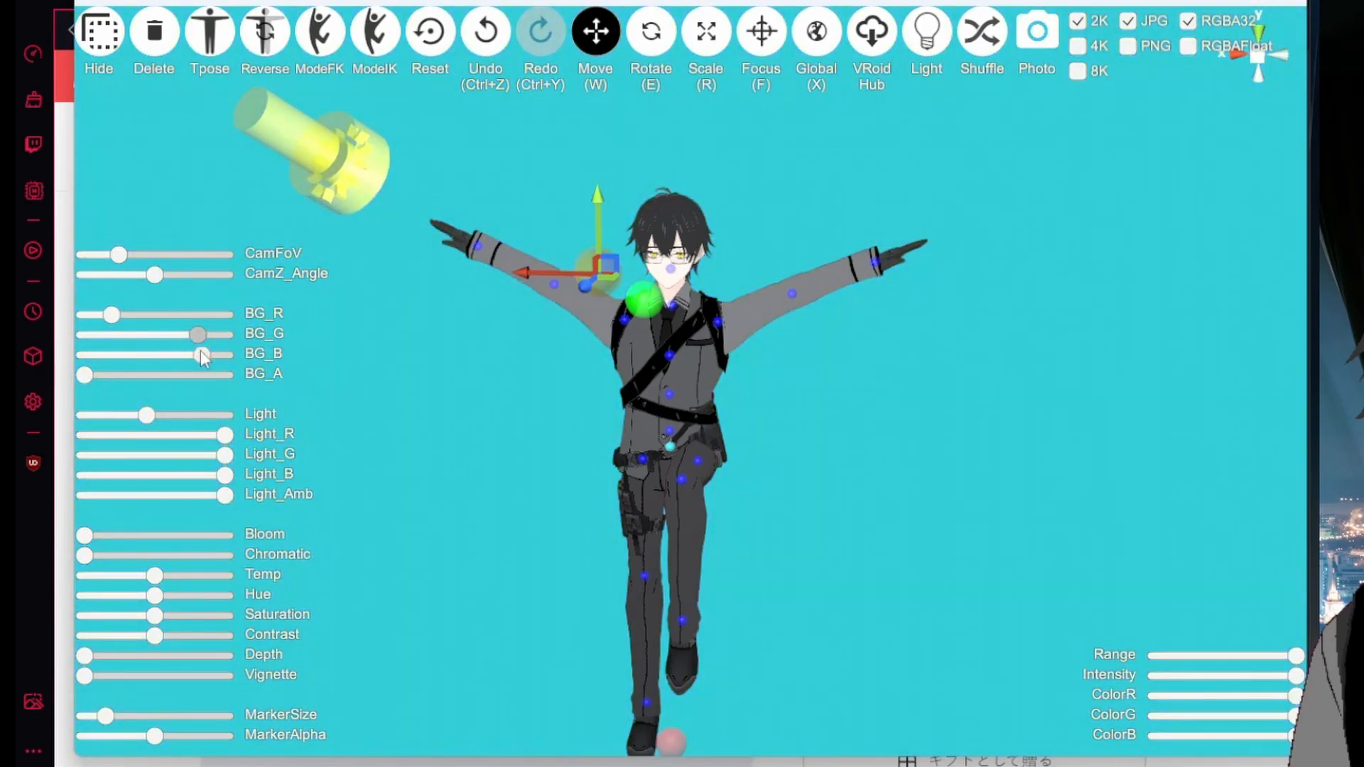
{"action": "left_click_drag", "start_coordinate": [120, 315], "coordinate": [158, 345]}
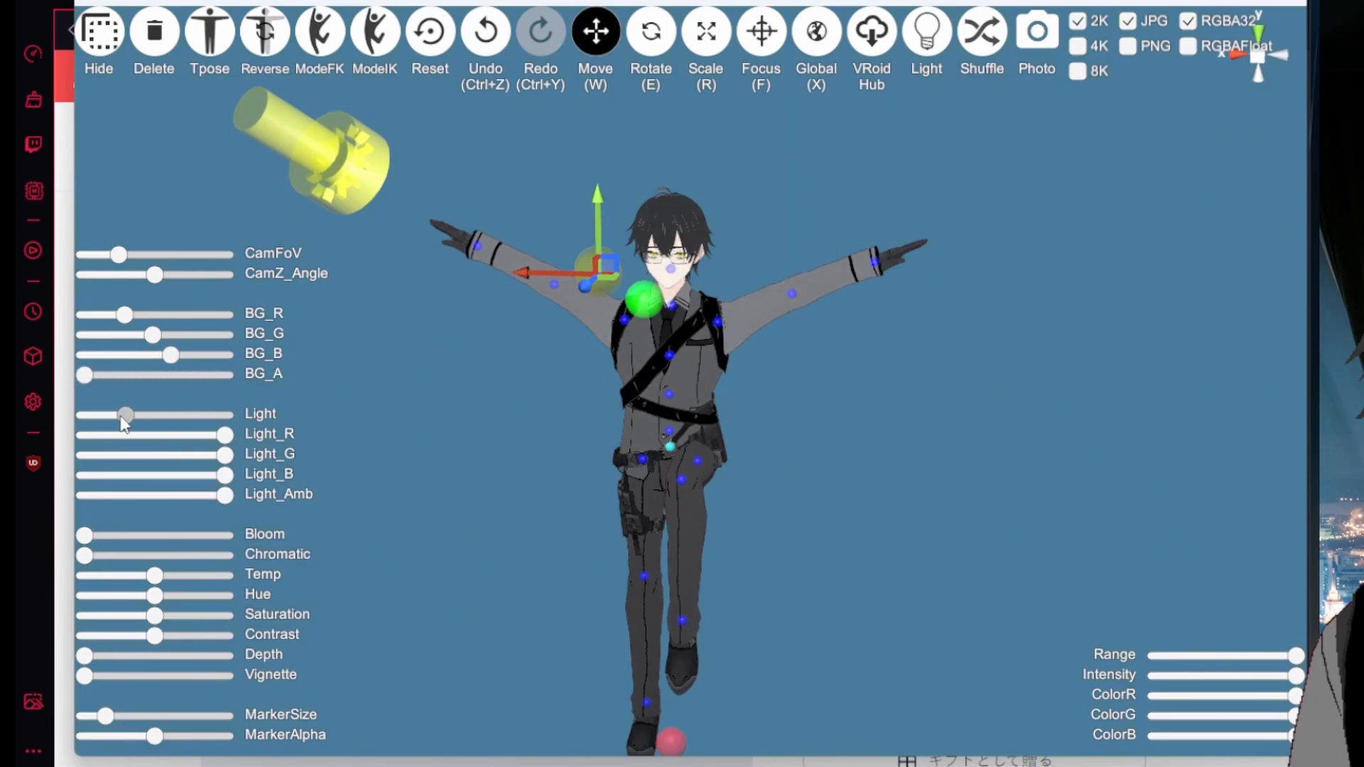
Step: Try the Depth and Chromatic effects on the scene and return both to zero
{"action": "scroll", "coordinate": [676, 323], "scroll_direction": "up", "scroll_amount": 3}
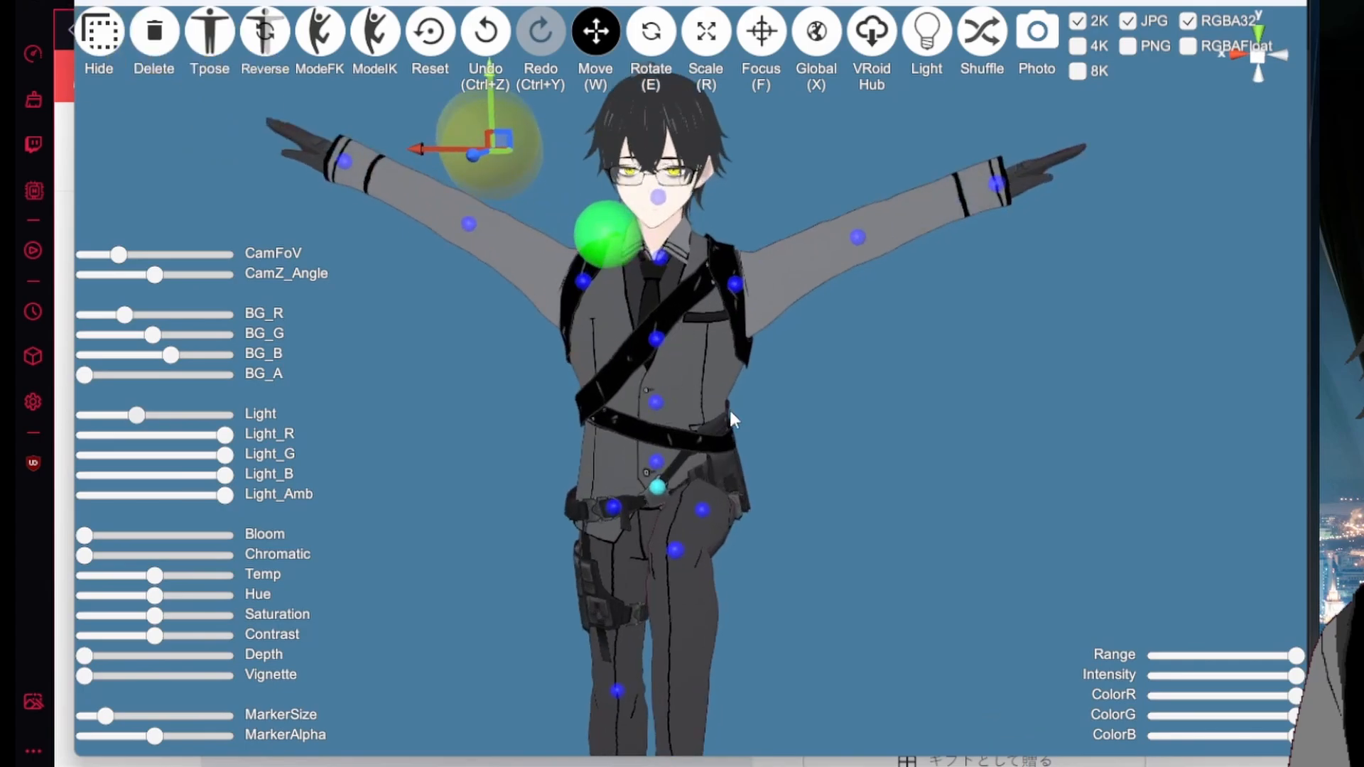
{"action": "right_click_drag", "start_coordinate": [729, 407], "coordinate": [655, 387]}
{"action": "scroll", "coordinate": [741, 394], "scroll_direction": "down", "scroll_amount": 2}
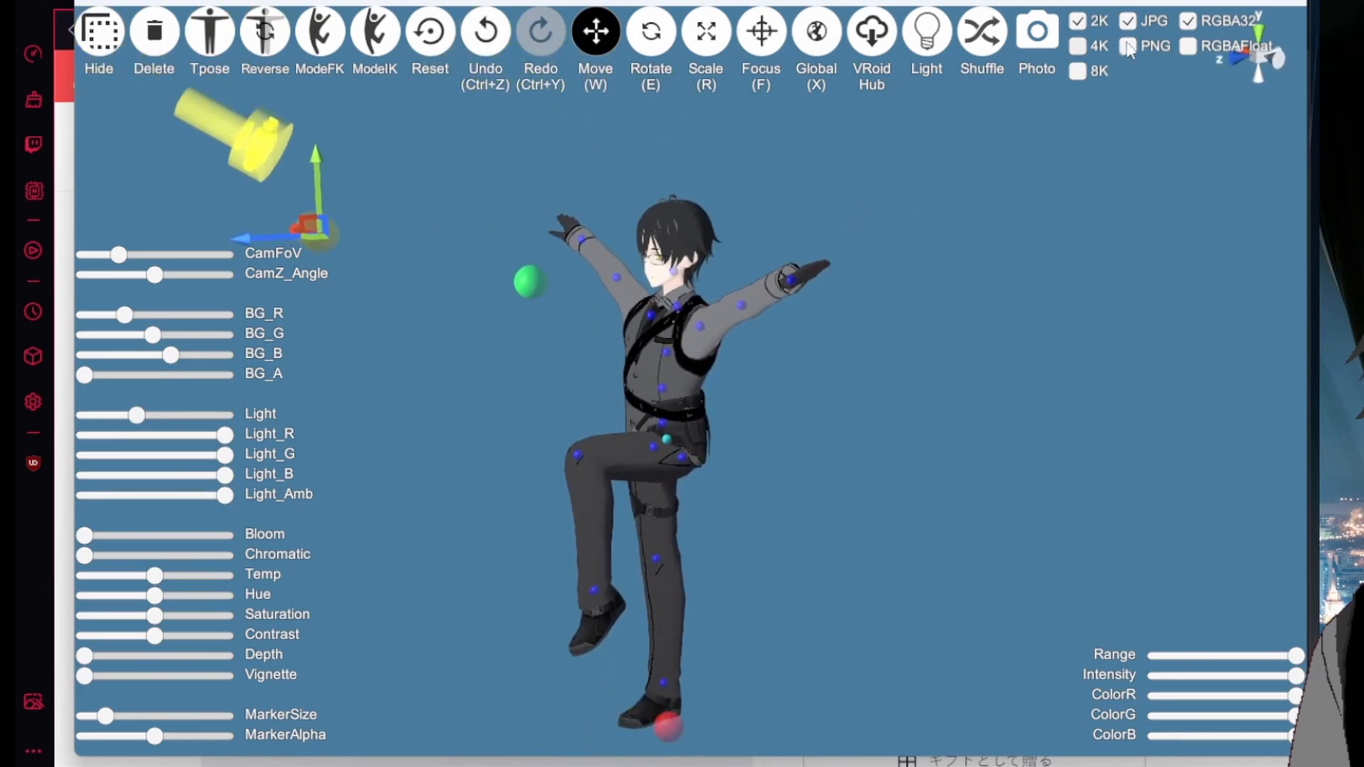
{"action": "right_click_drag", "start_coordinate": [779, 406], "coordinate": [712, 507]}
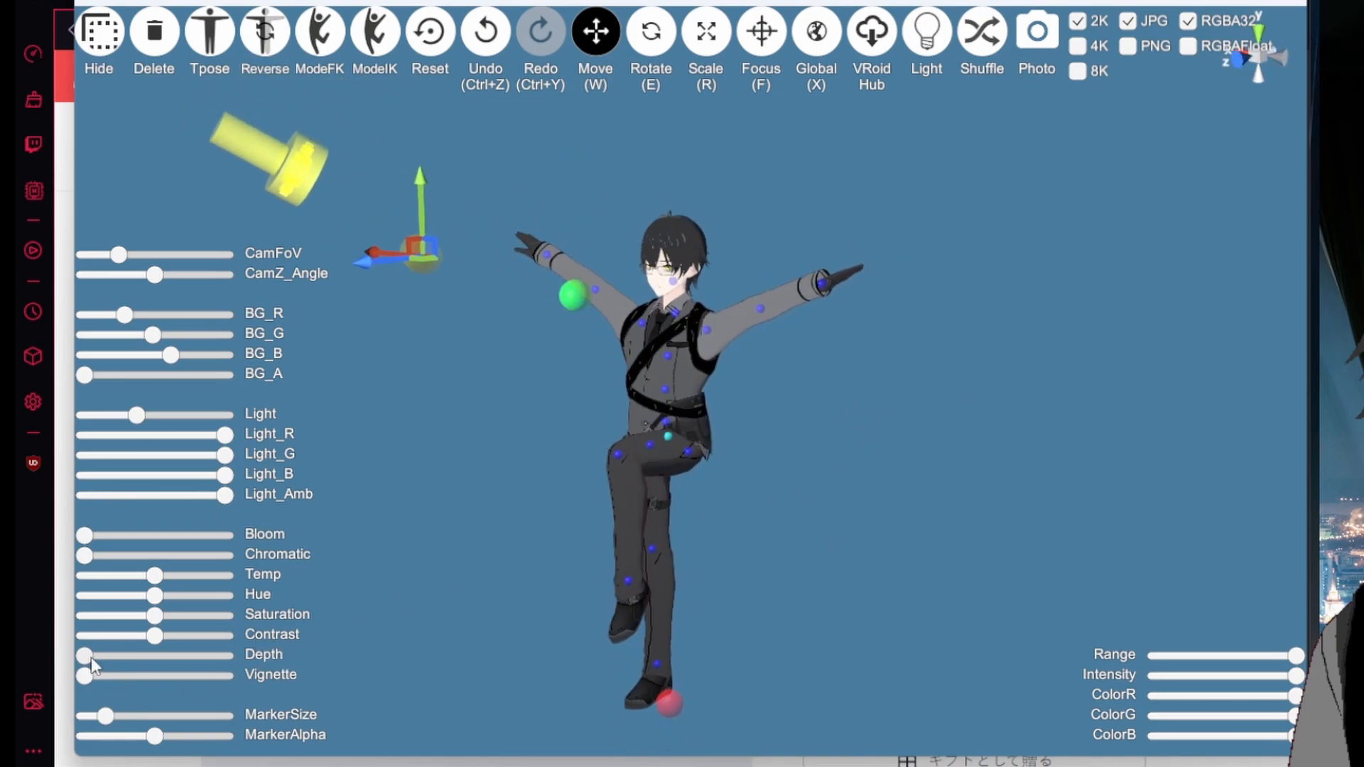
{"action": "left_click_drag", "start_coordinate": [86, 655], "coordinate": [27, 688]}
{"action": "left_click_drag", "start_coordinate": [103, 559], "coordinate": [62, 543]}
Step: Select the avatar's left elbow joint with the Rotate tool to bring up its expression and finger sliders
{"action": "right_click_drag", "start_coordinate": [626, 480], "coordinate": [768, 451]}
{"action": "scroll", "coordinate": [812, 419], "scroll_direction": "up", "scroll_amount": 5}
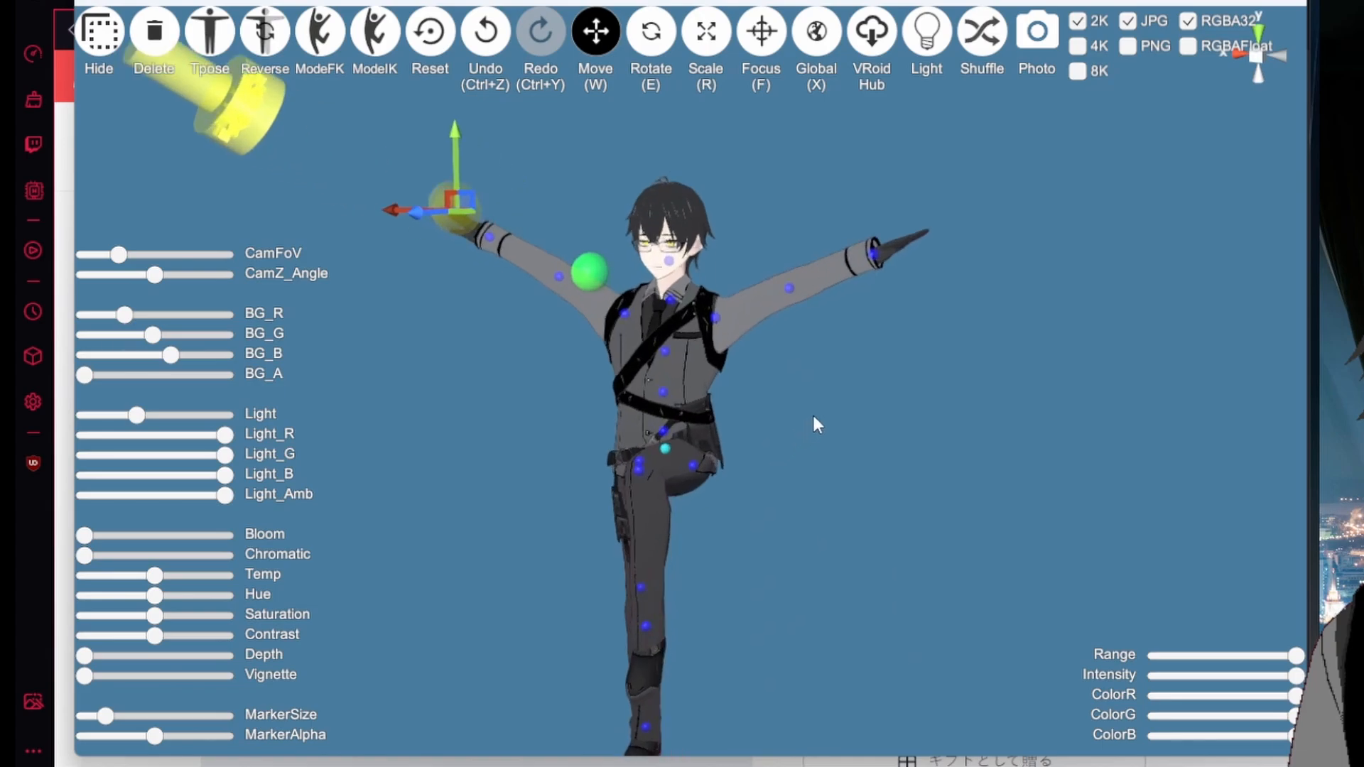
{"action": "middle_click_drag", "start_coordinate": [697, 378], "coordinate": [735, 411]}
{"action": "scroll", "coordinate": [736, 410], "scroll_direction": "up", "scroll_amount": 3}
{"action": "right_click_drag", "start_coordinate": [736, 410], "coordinate": [853, 436]}
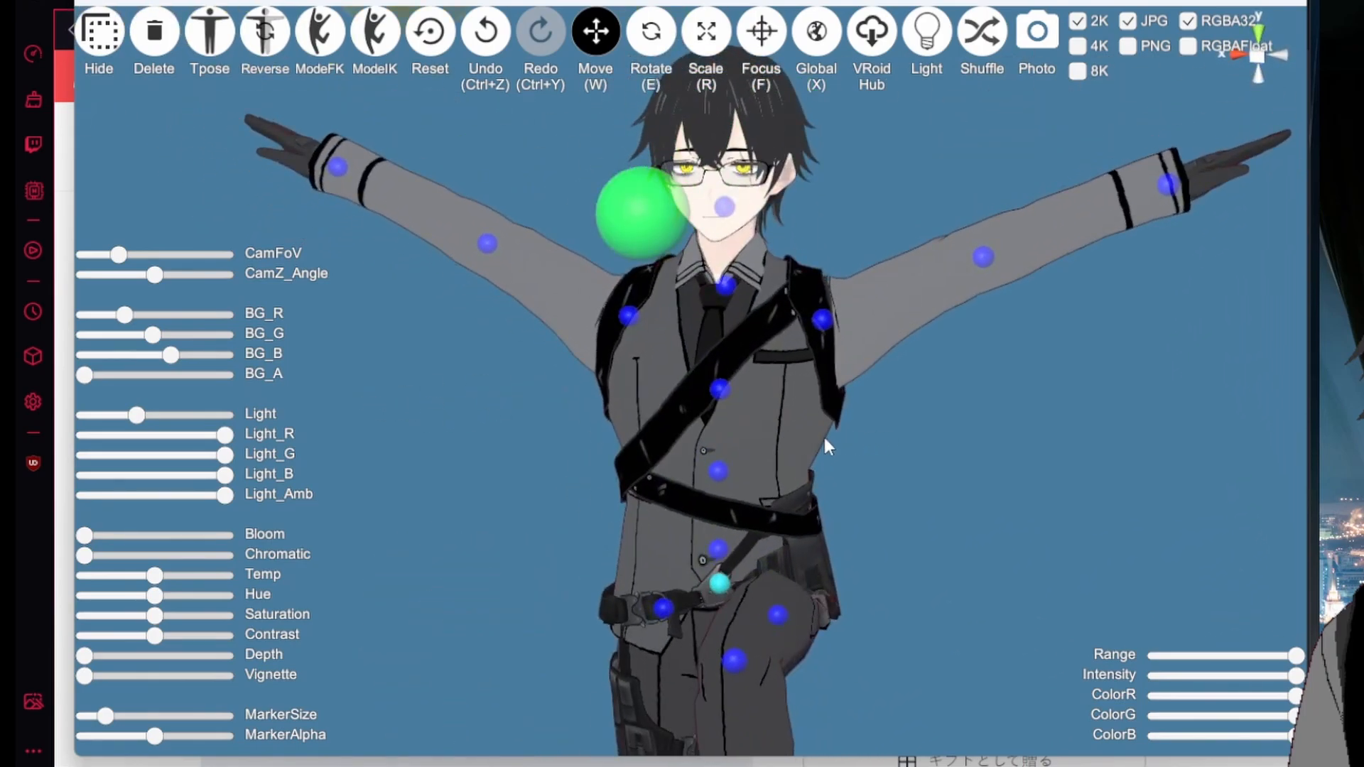
{"action": "left_click", "coordinate": [822, 316]}
{"action": "key", "text": "e"}
{"action": "left_click", "coordinate": [983, 257]}
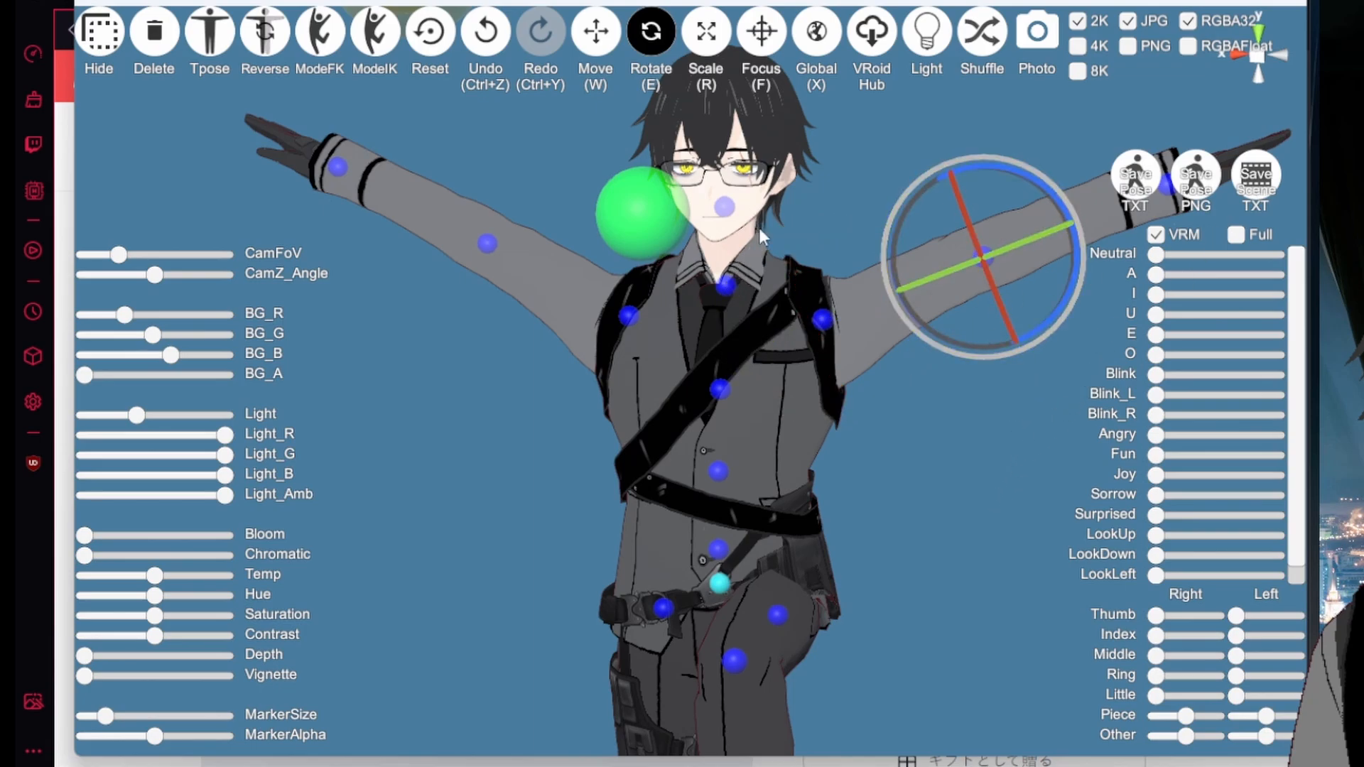
Step: Examine the avatar's face up close alongside the facial expression sliders
{"action": "scroll", "coordinate": [857, 329], "scroll_direction": "up", "scroll_amount": 4}
{"action": "middle_click_drag", "start_coordinate": [843, 260], "coordinate": [819, 314]}
{"action": "scroll", "coordinate": [818, 314], "scroll_direction": "up", "scroll_amount": 2}
{"action": "right_click_drag", "start_coordinate": [818, 315], "coordinate": [838, 313]}
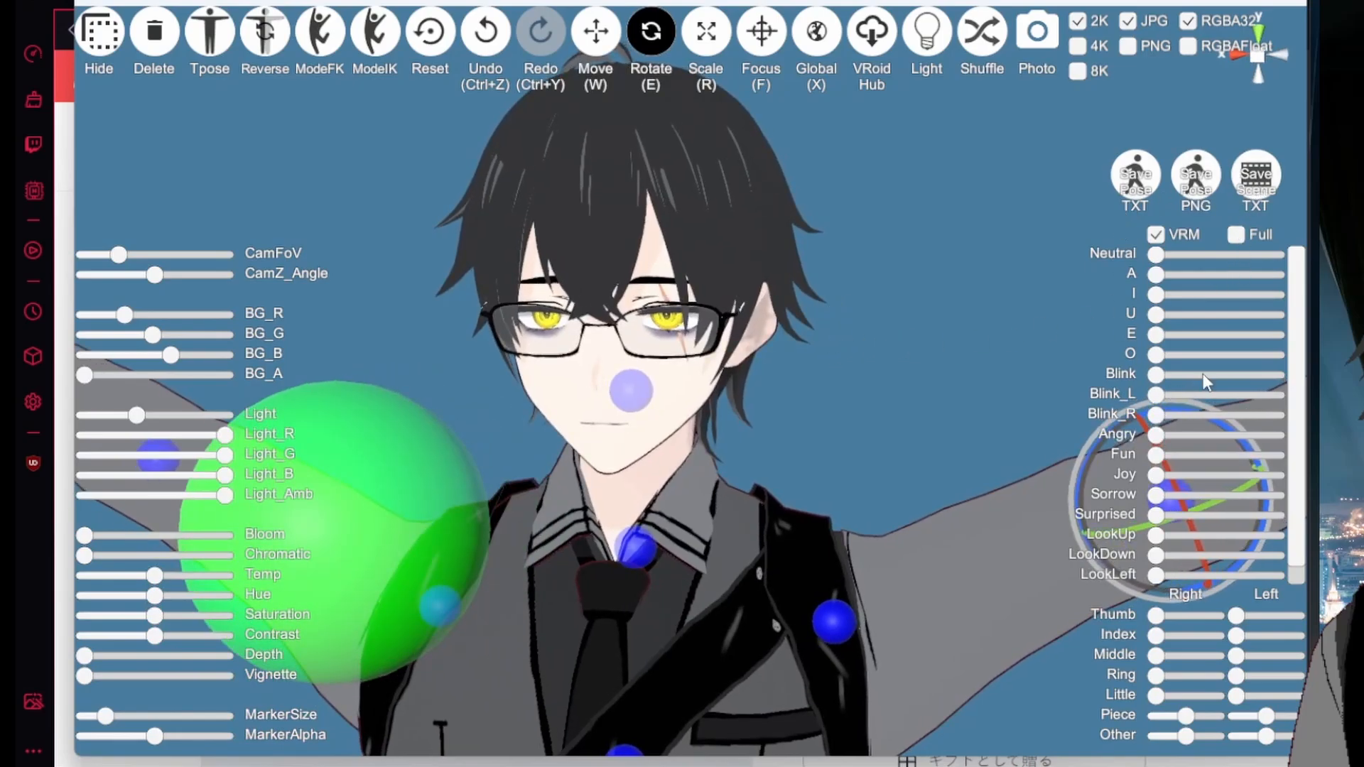
{"action": "right_click_drag", "start_coordinate": [944, 423], "coordinate": [918, 408]}
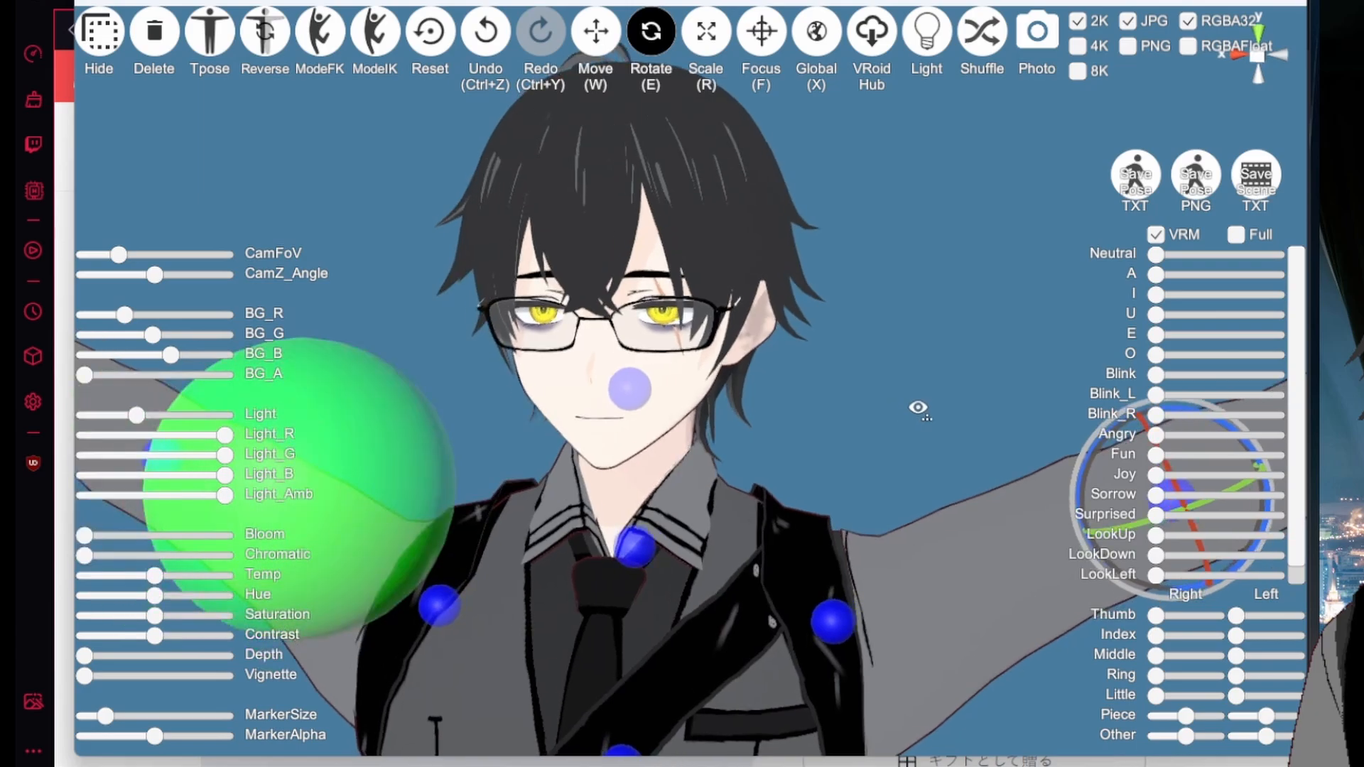
{"action": "scroll", "coordinate": [850, 472], "scroll_direction": "down", "scroll_amount": 5}
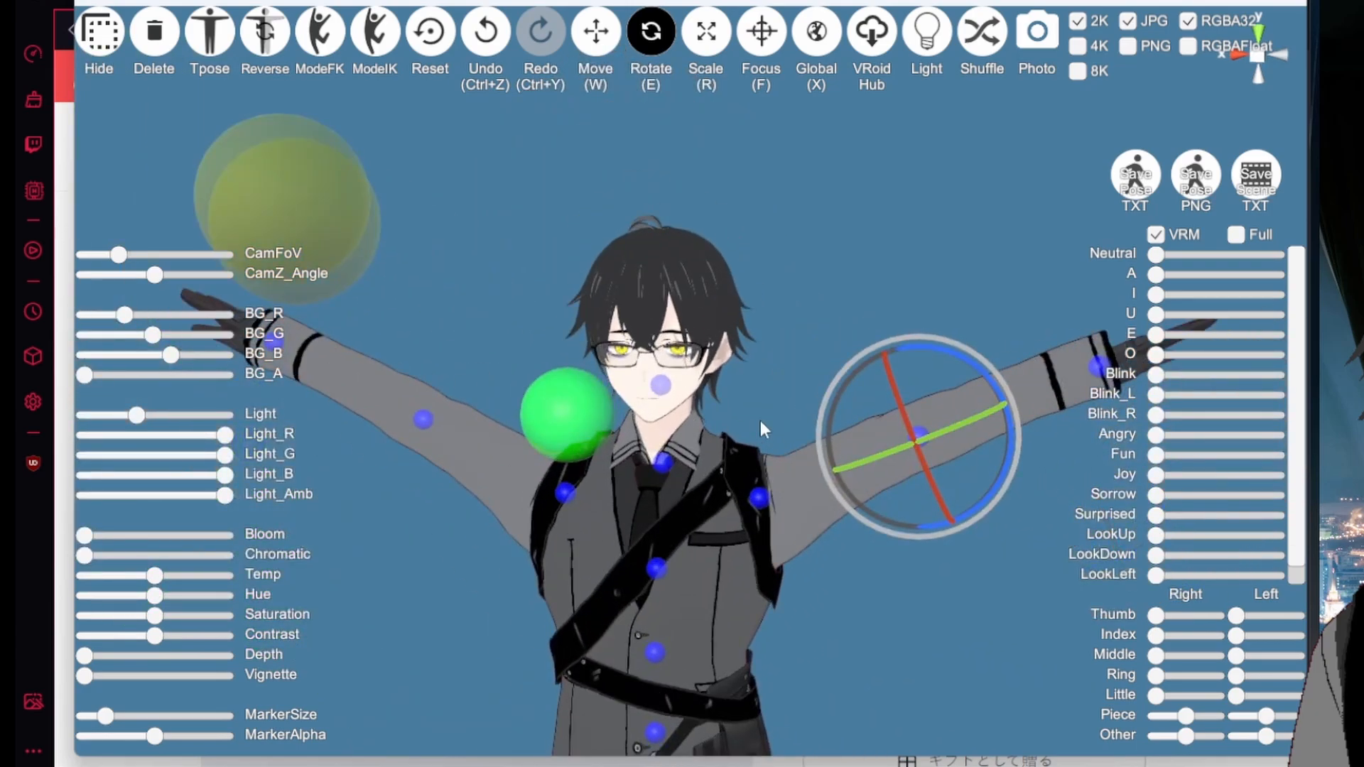
{"action": "scroll", "coordinate": [884, 535], "scroll_direction": "down", "scroll_amount": 1}
{"action": "scroll", "coordinate": [838, 531], "scroll_direction": "up", "scroll_amount": 1}
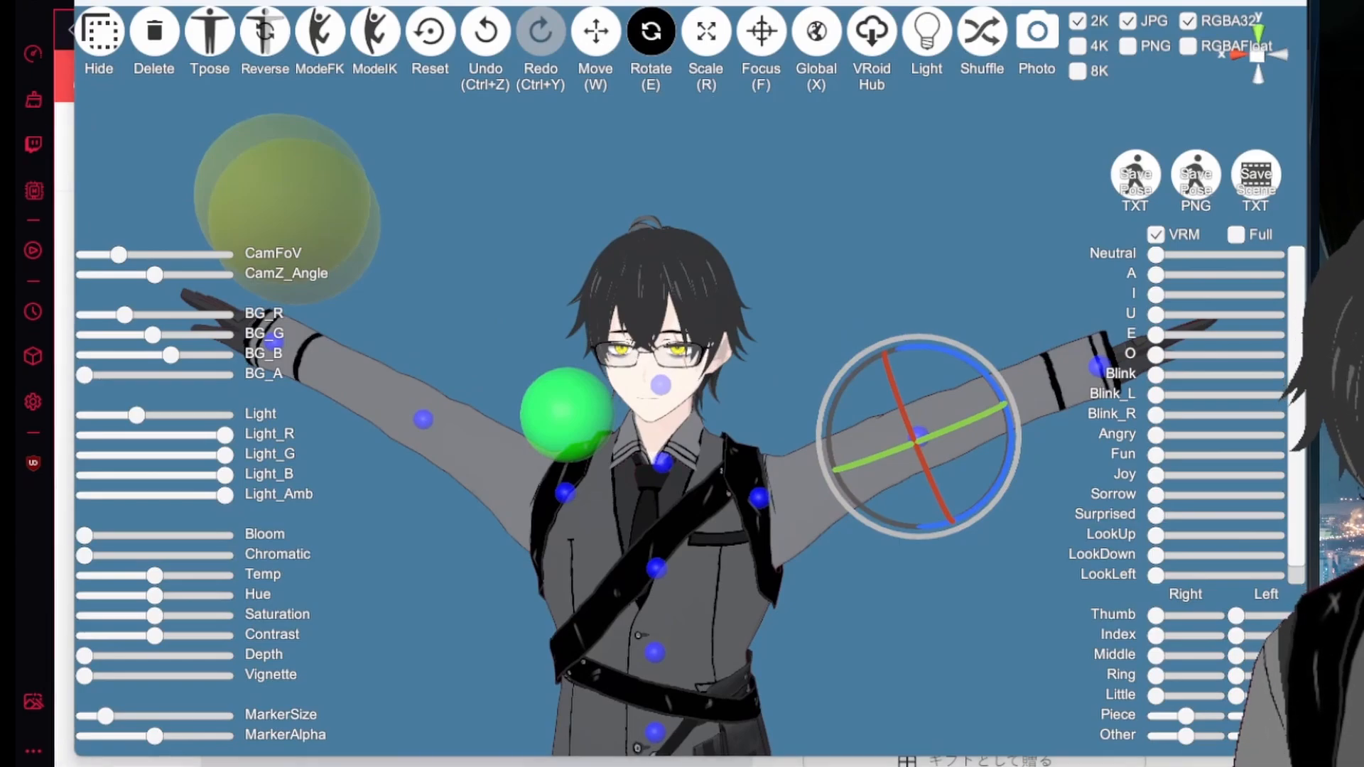
Step: Reselect the left elbow joint, then try the U mouth shape and return it to zero
{"action": "left_click", "coordinate": [876, 560]}
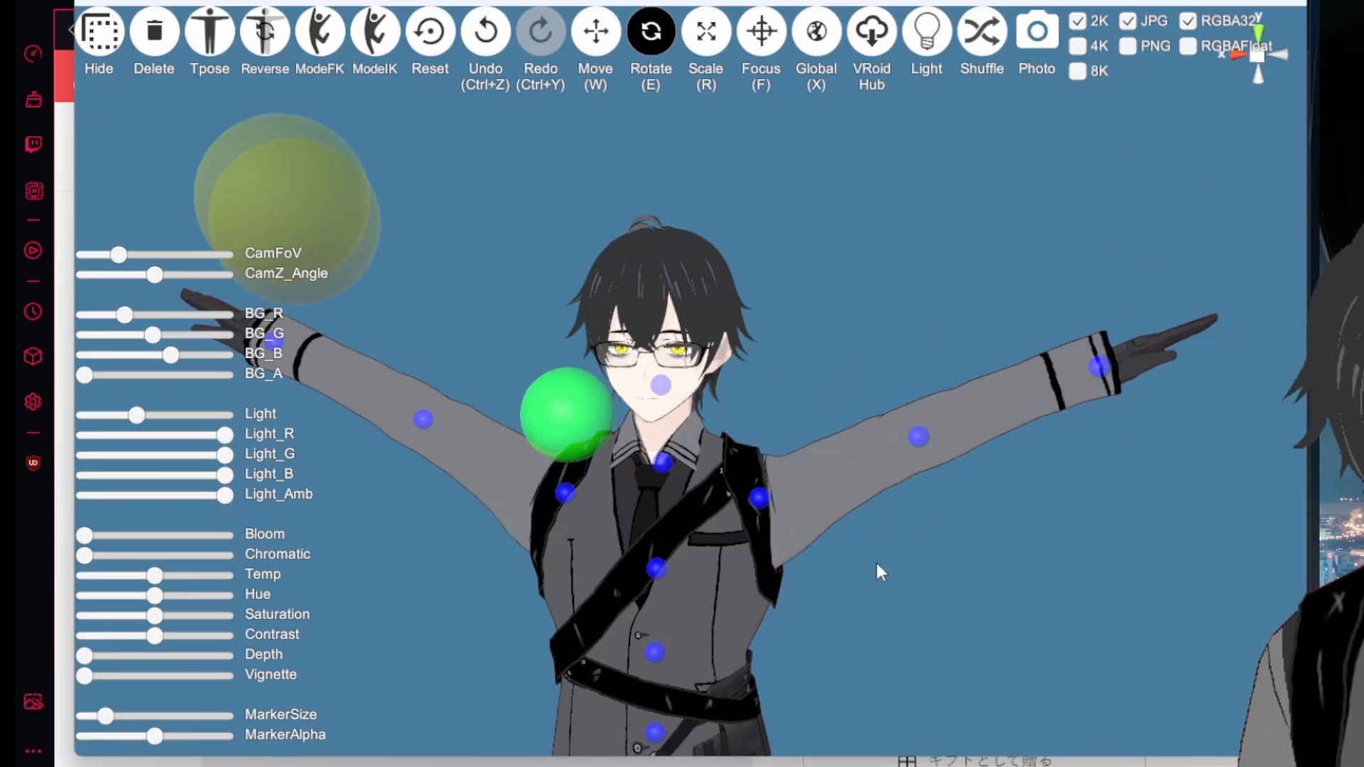
{"action": "left_click", "coordinate": [919, 438]}
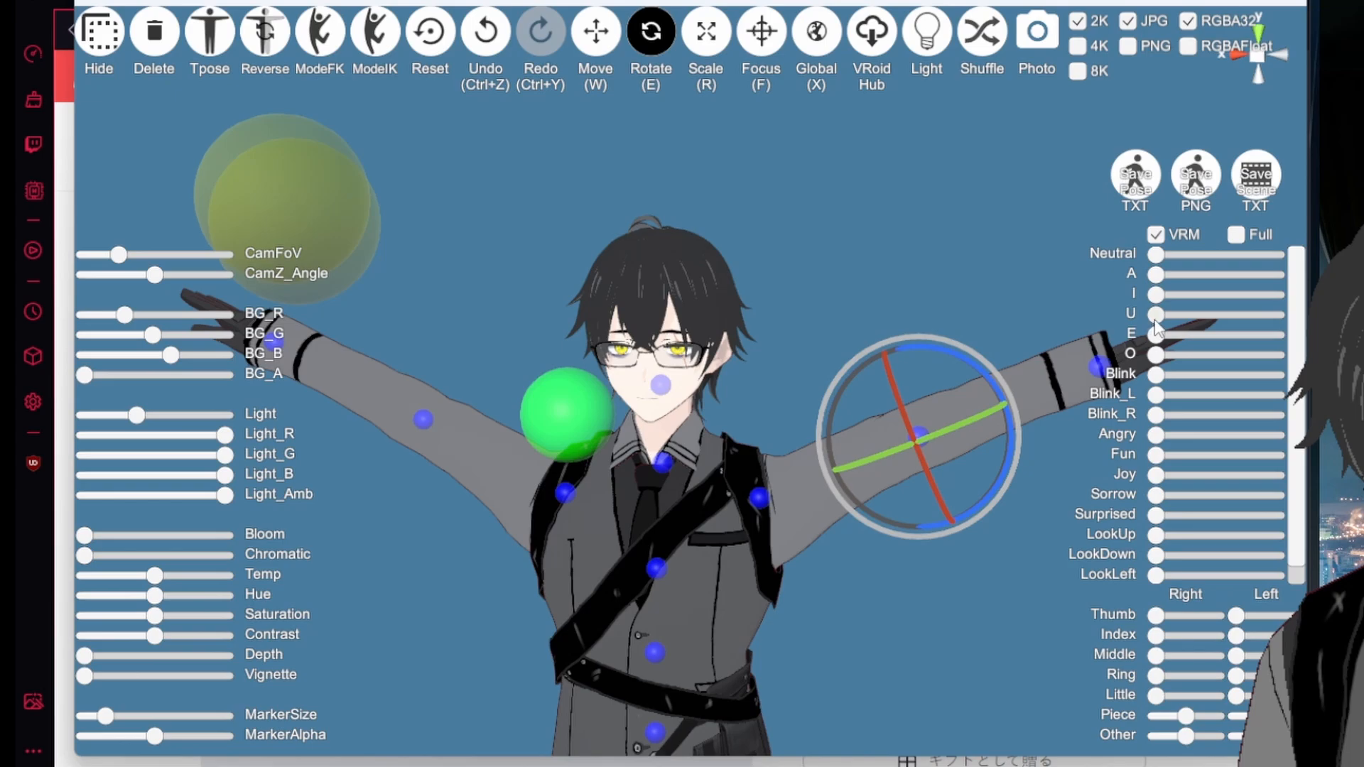
{"action": "left_click_drag", "start_coordinate": [1156, 314], "coordinate": [1262, 319]}
{"action": "scroll", "coordinate": [771, 417], "scroll_direction": "up", "scroll_amount": 6}
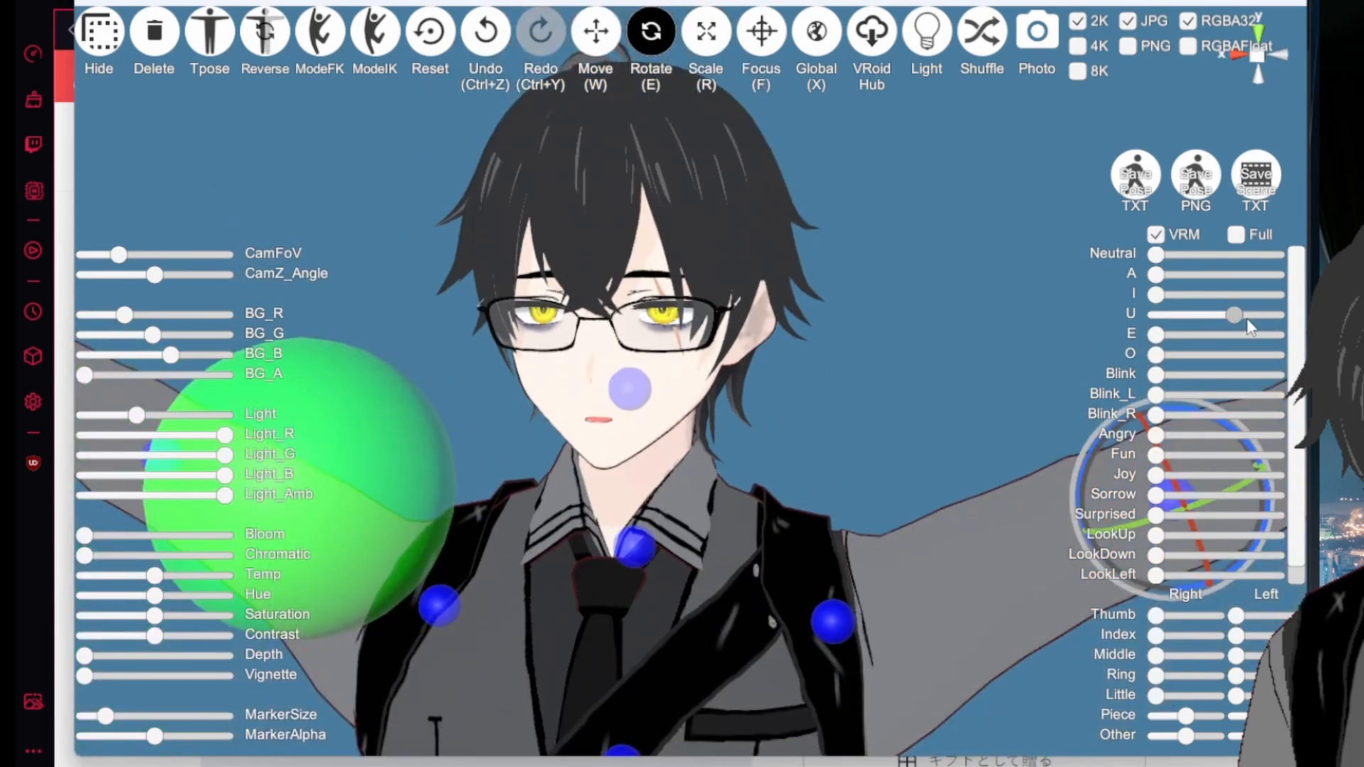
{"action": "left_click_drag", "start_coordinate": [1251, 315], "coordinate": [1141, 334]}
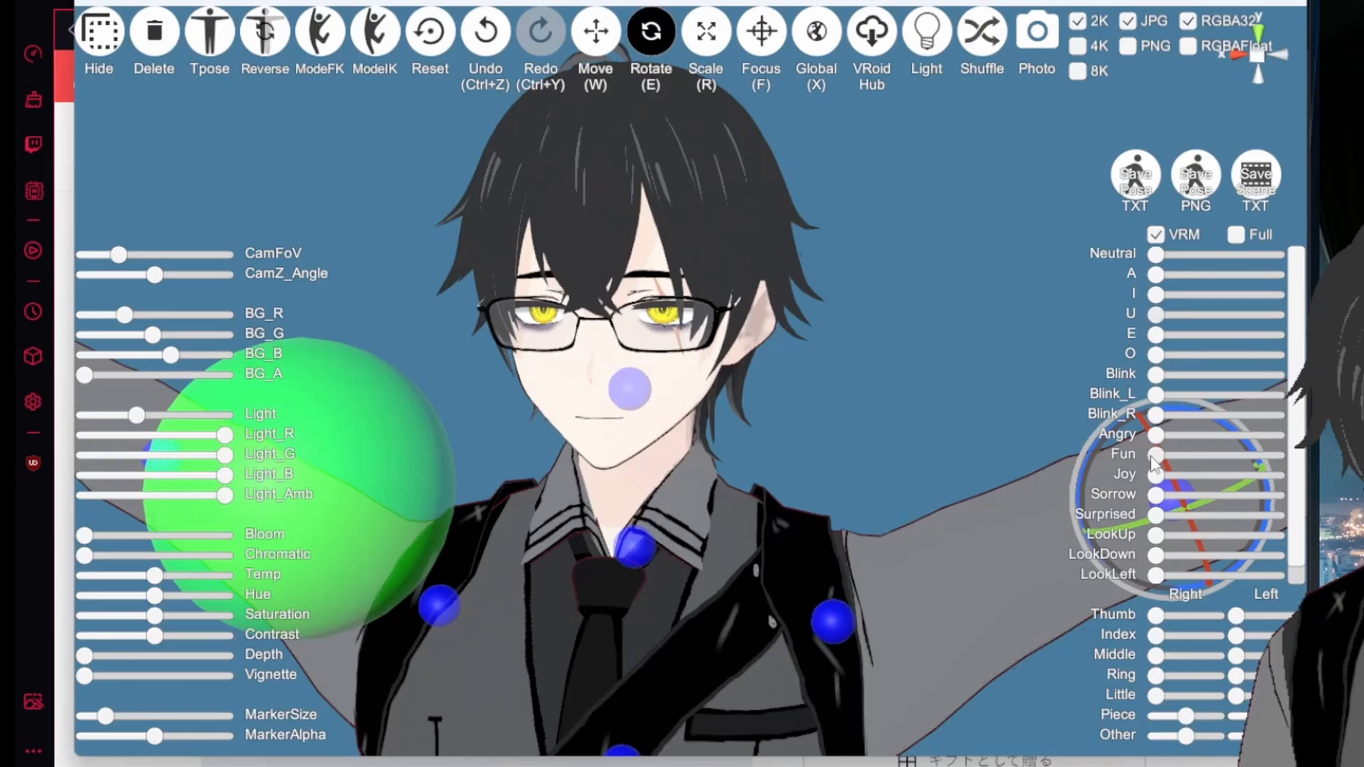
Step: Try the Fun expression, return it to zero, and set the Surprised expression to about halfway
{"action": "left_click_drag", "start_coordinate": [1151, 457], "coordinate": [1082, 540]}
{"action": "right_click_drag", "start_coordinate": [918, 373], "coordinate": [881, 369]}
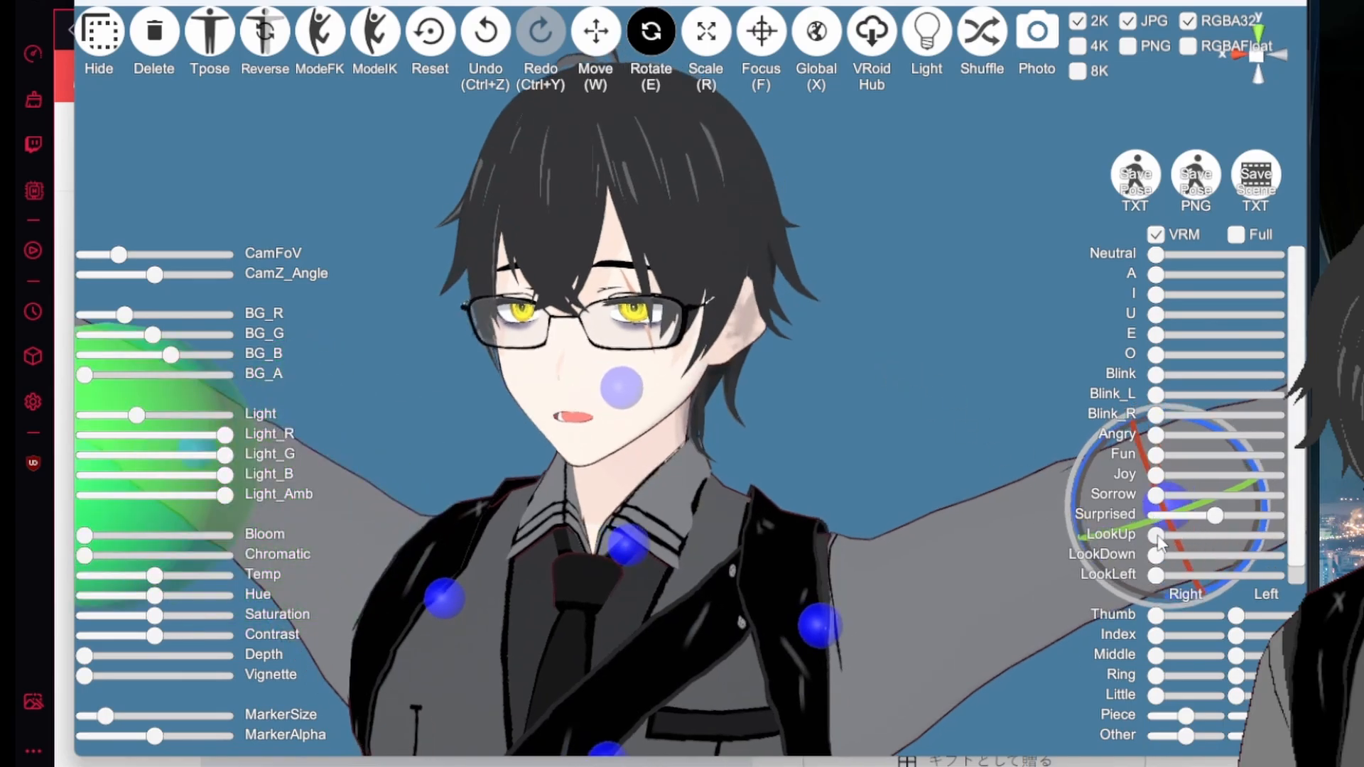
Step: Select the green sphere beside the avatar's head and move it across to in front of the avatar's left shoulder
{"action": "scroll", "coordinate": [783, 396], "scroll_direction": "down", "scroll_amount": 5}
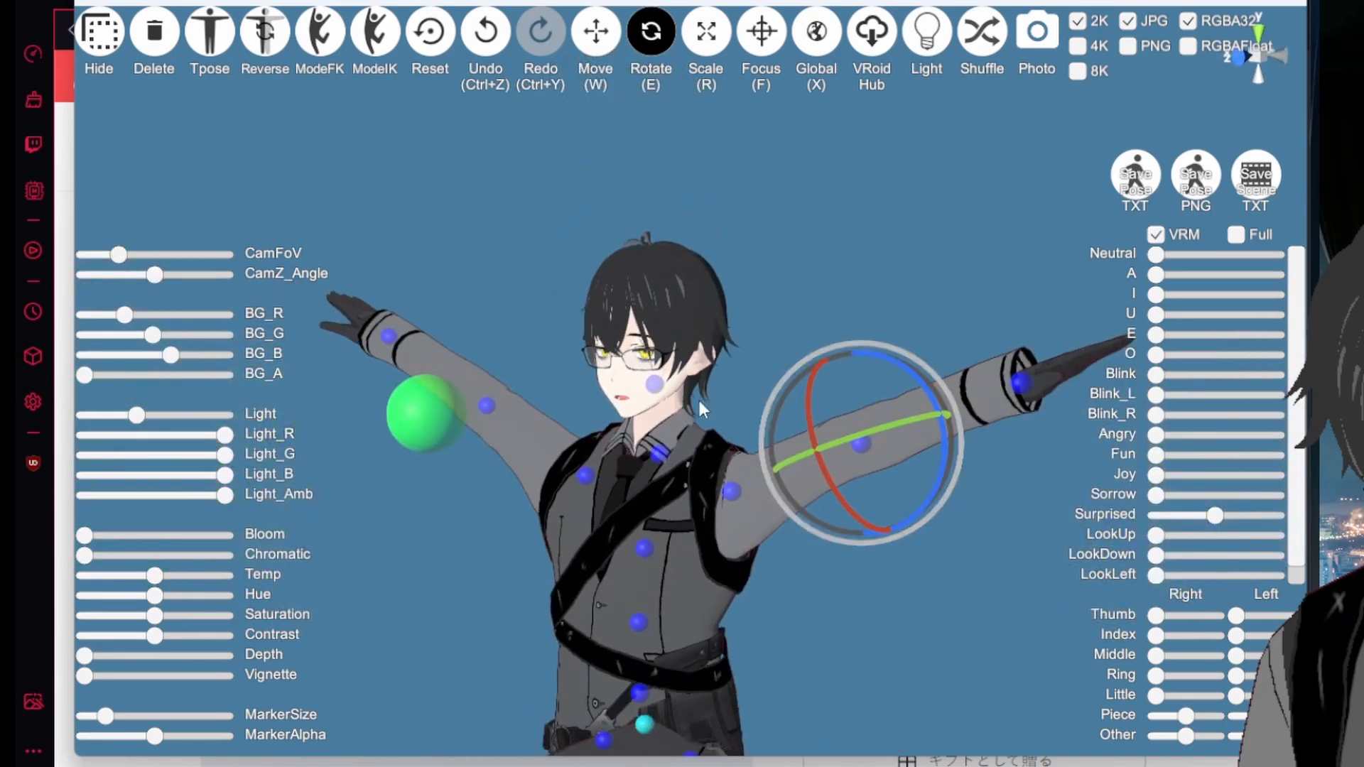
{"action": "right_click_drag", "start_coordinate": [699, 402], "coordinate": [708, 393]}
{"action": "left_click", "coordinate": [483, 397]}
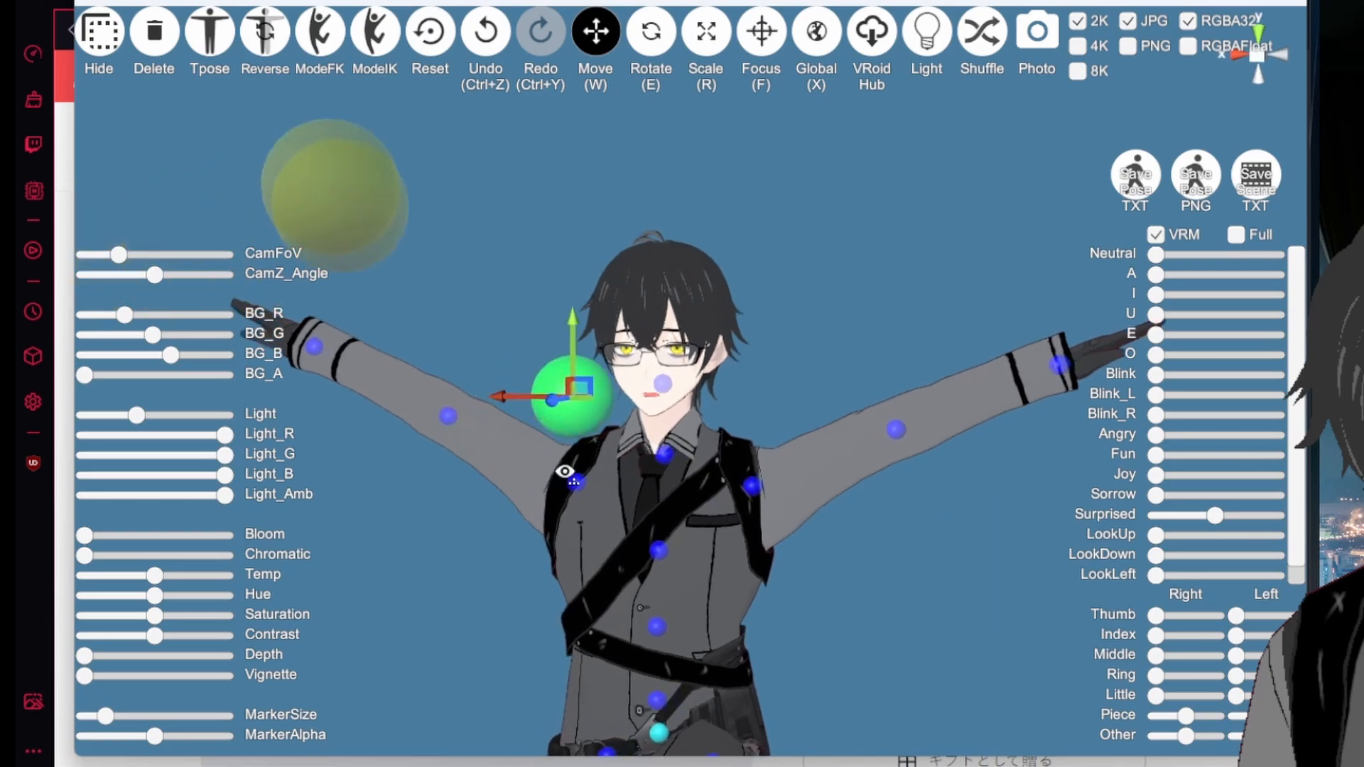
{"action": "scroll", "coordinate": [623, 437], "scroll_direction": "up", "scroll_amount": 3}
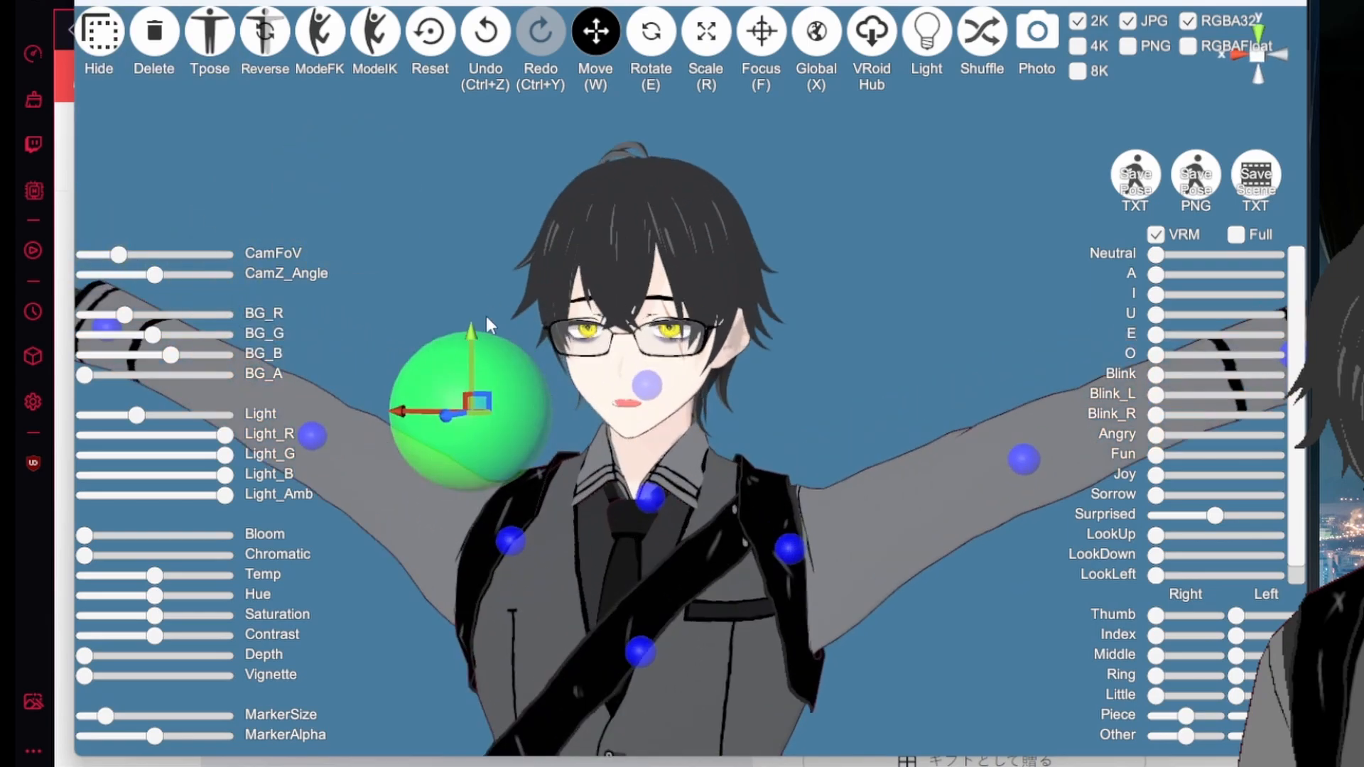
{"action": "mouse_move", "coordinate": [486, 317]}
{"action": "left_mouse_down"}
{"action": "mouse_move", "coordinate": [471, 202]}
{"action": "mouse_move", "coordinate": [462, 467]}
{"action": "mouse_move", "coordinate": [432, 175]}
{"action": "mouse_move", "coordinate": [455, 490]}
{"action": "mouse_move", "coordinate": [488, 190]}
{"action": "mouse_move", "coordinate": [483, 322]}
{"action": "left_mouse_up"}
{"action": "mouse_move", "coordinate": [406, 390]}
{"action": "left_mouse_down"}
{"action": "mouse_move", "coordinate": [984, 391]}
{"action": "mouse_move", "coordinate": [85, 390]}
{"action": "mouse_move", "coordinate": [1026, 391]}
{"action": "mouse_move", "coordinate": [894, 414]}
{"action": "mouse_move", "coordinate": [93, 426]}
{"action": "mouse_move", "coordinate": [807, 446]}
{"action": "mouse_move", "coordinate": [743, 457]}
{"action": "left_mouse_up"}
{"action": "mouse_move", "coordinate": [812, 317]}
{"action": "left_mouse_down"}
{"action": "mouse_move", "coordinate": [798, 569]}
{"action": "mouse_move", "coordinate": [803, 348]}
{"action": "mouse_move", "coordinate": [805, 366]}
{"action": "left_mouse_up"}
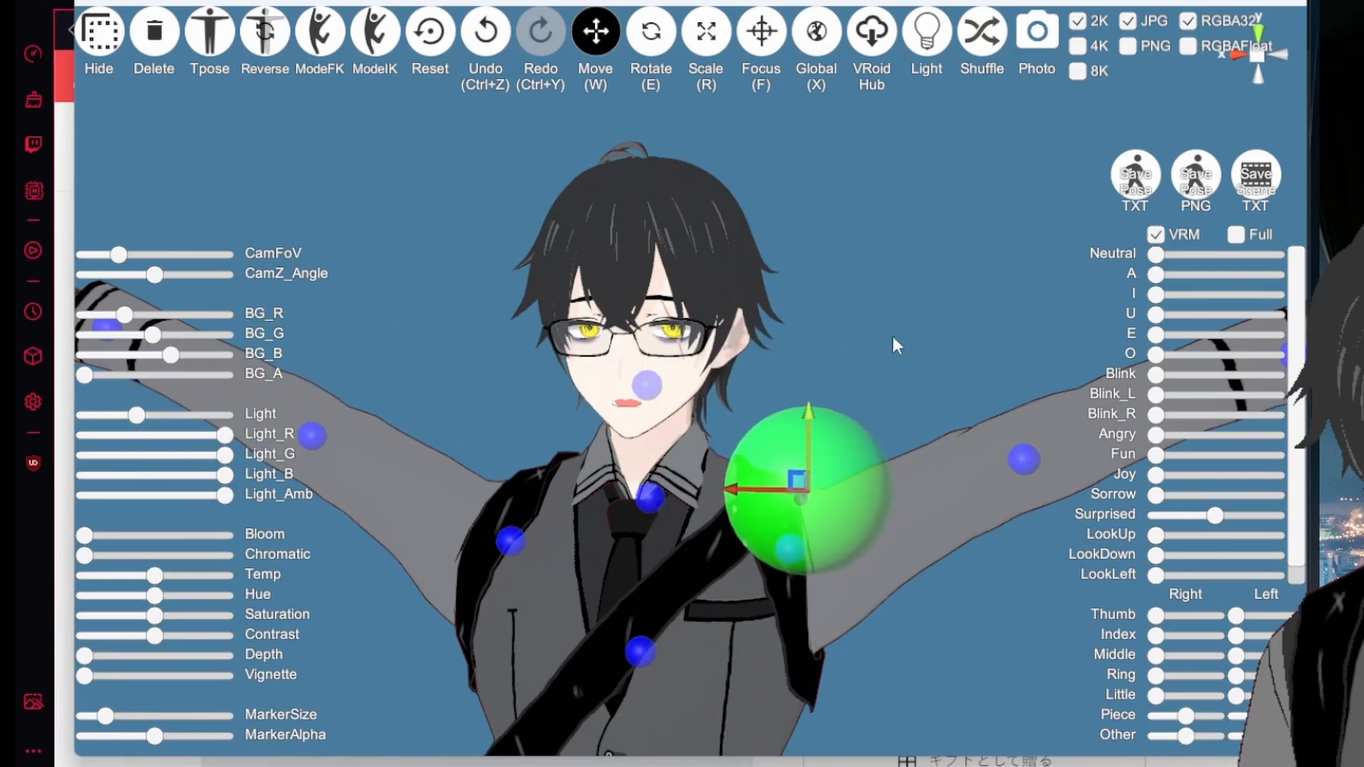
Step: Raise the green sphere in front of the avatar, then reselect it from a frontal view
{"action": "mouse_move", "coordinate": [892, 338]}
{"action": "right_mouse_down"}
{"action": "mouse_move", "coordinate": [806, 317]}
{"action": "mouse_move", "coordinate": [707, 457]}
{"action": "right_mouse_up"}
{"action": "scroll", "coordinate": [708, 457], "scroll_direction": "up", "scroll_amount": 5}
{"action": "scroll", "coordinate": [708, 457], "scroll_direction": "down", "scroll_amount": 5}
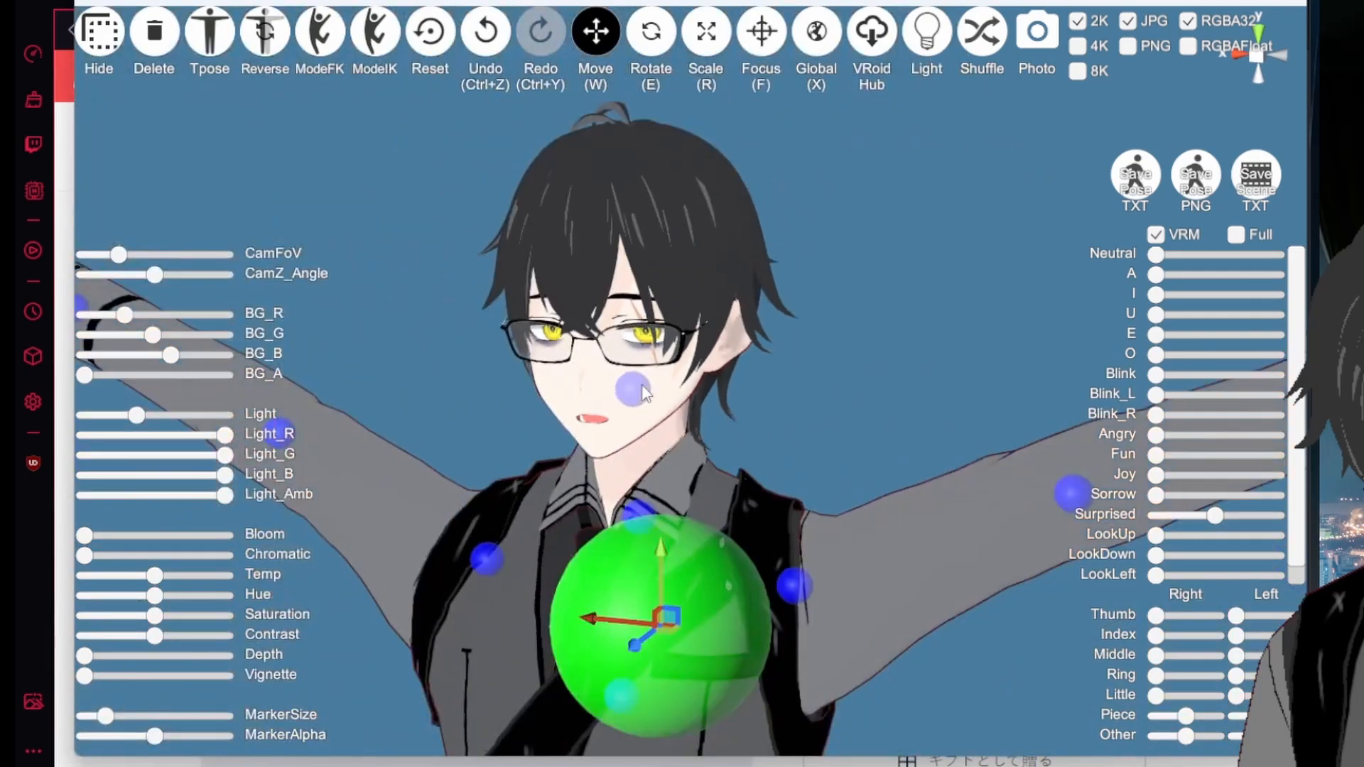
{"action": "left_click_drag", "start_coordinate": [676, 434], "coordinate": [676, 326]}
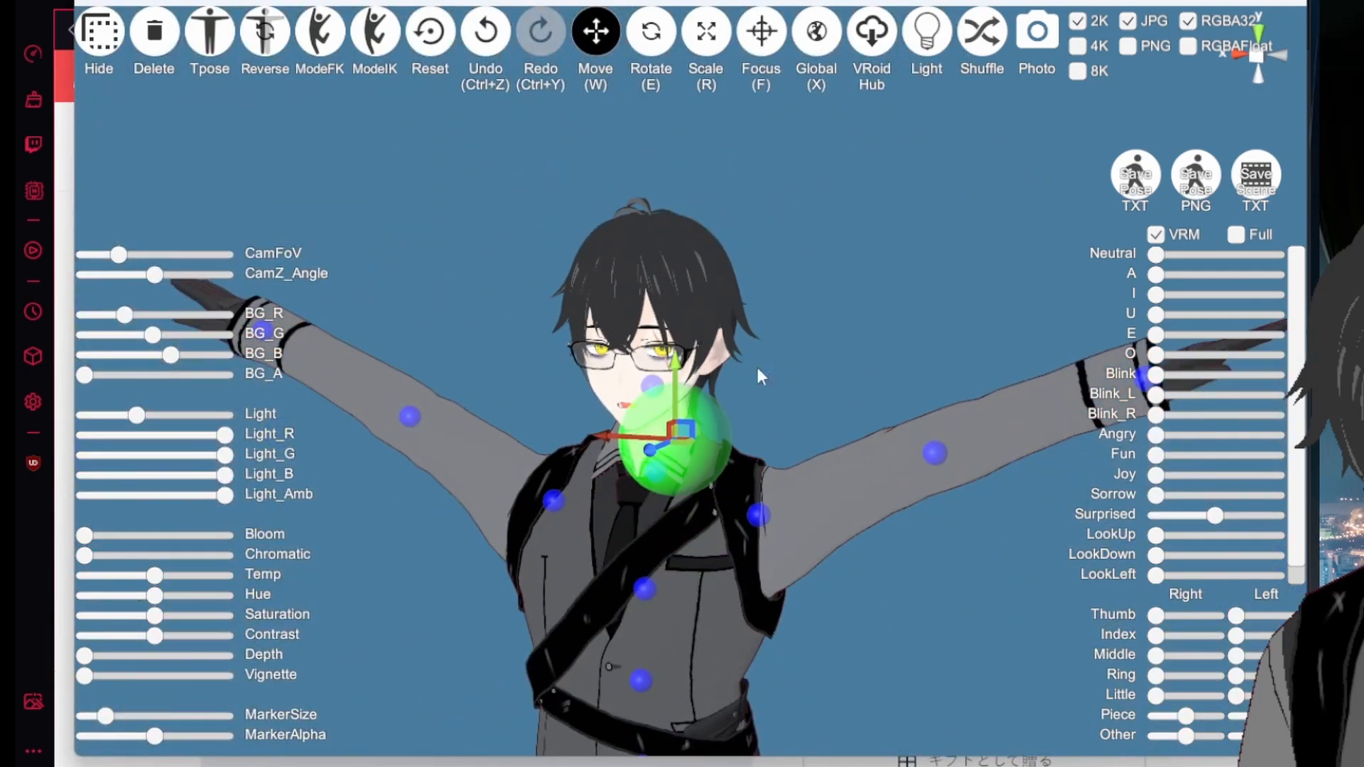
{"action": "scroll", "coordinate": [806, 313], "scroll_direction": "up", "scroll_amount": 3}
{"action": "scroll", "coordinate": [791, 391], "scroll_direction": "down", "scroll_amount": 4}
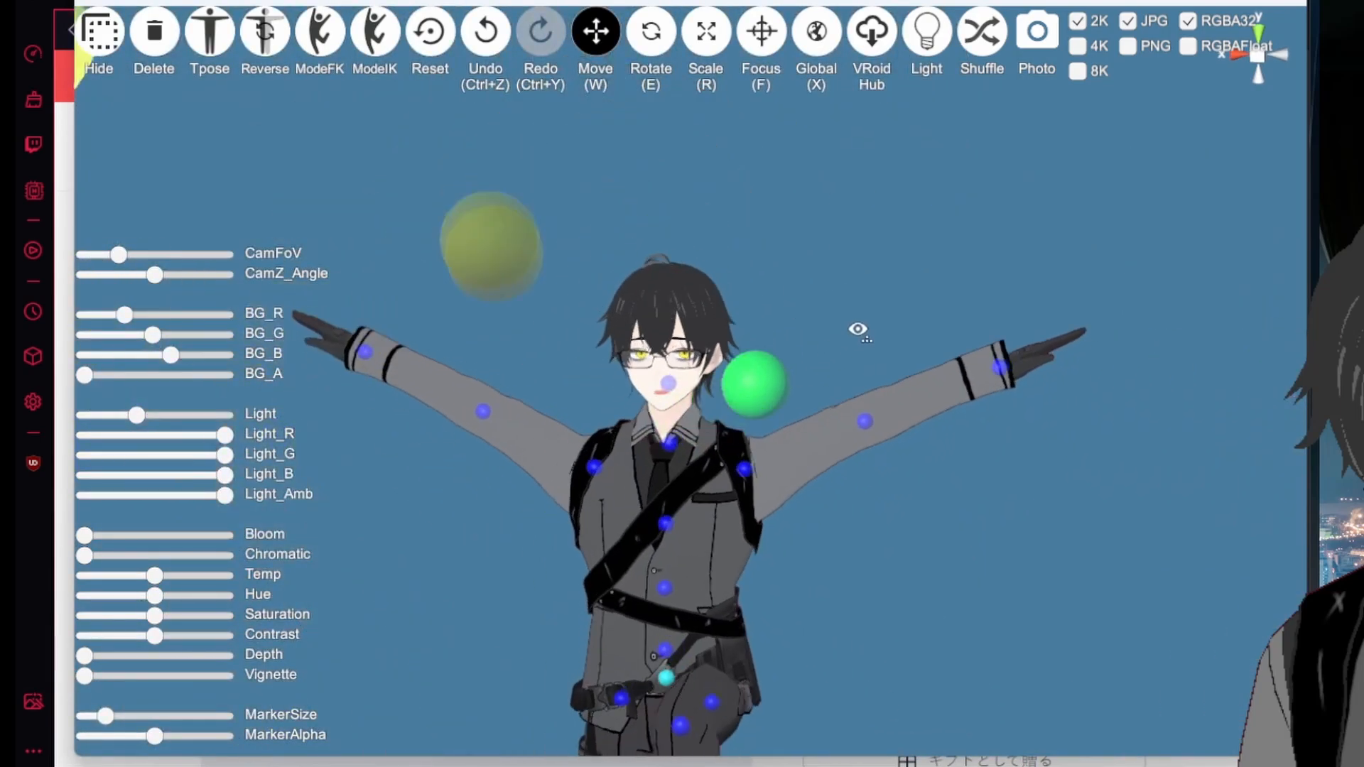
{"action": "mouse_move", "coordinate": [878, 329]}
{"action": "right_mouse_down"}
{"action": "mouse_move", "coordinate": [852, 384]}
{"action": "mouse_move", "coordinate": [853, 359]}
{"action": "right_mouse_up"}
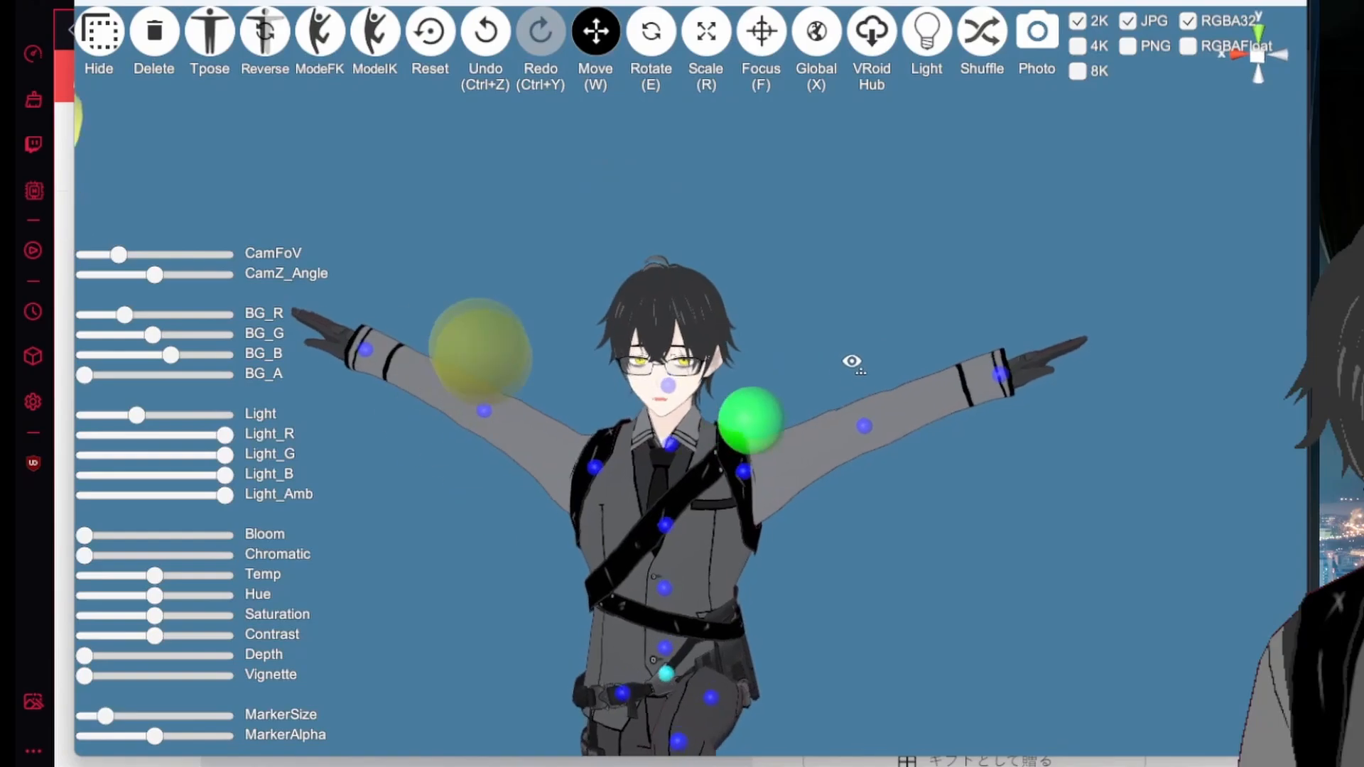
{"action": "left_click", "coordinate": [743, 428]}
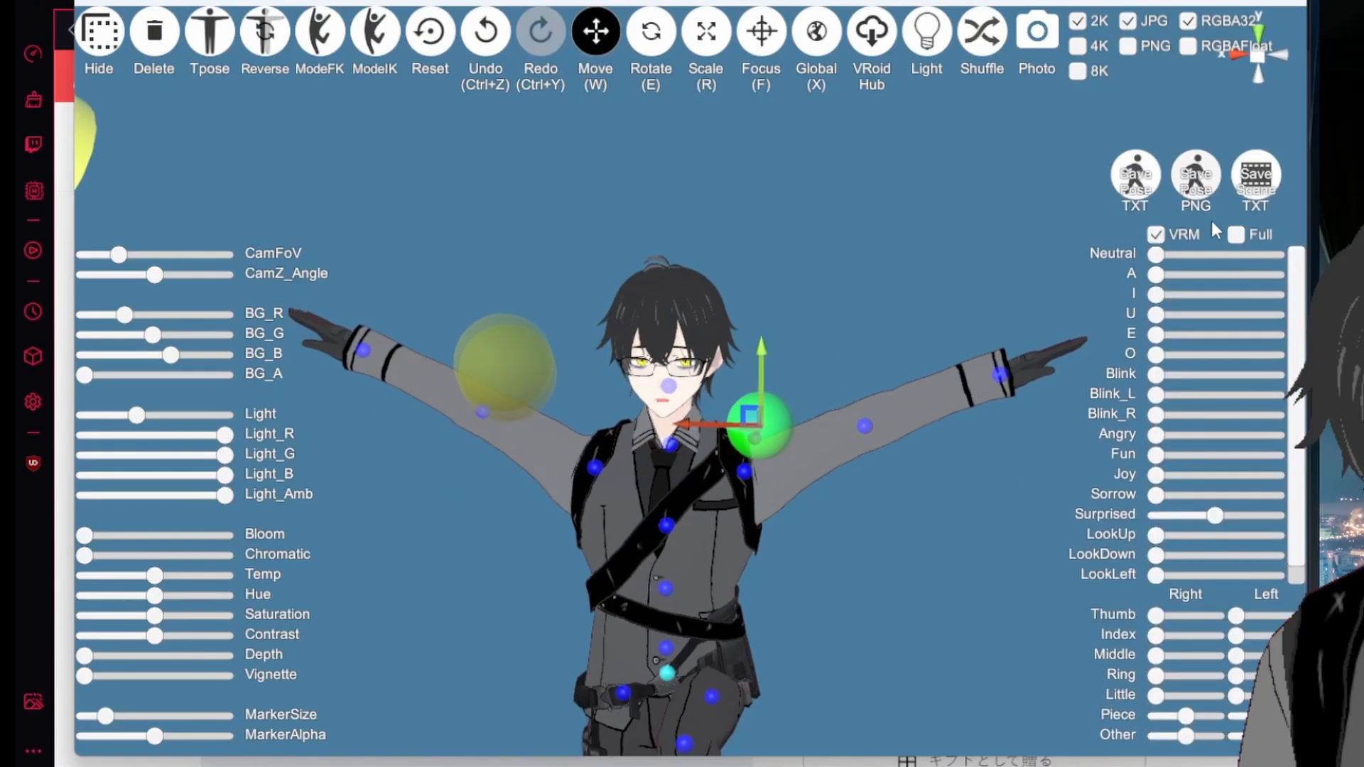
Step: Switch the facial expression sliders from the VRM set to the Full set and bring the face up close
{"action": "left_click", "coordinate": [1236, 236]}
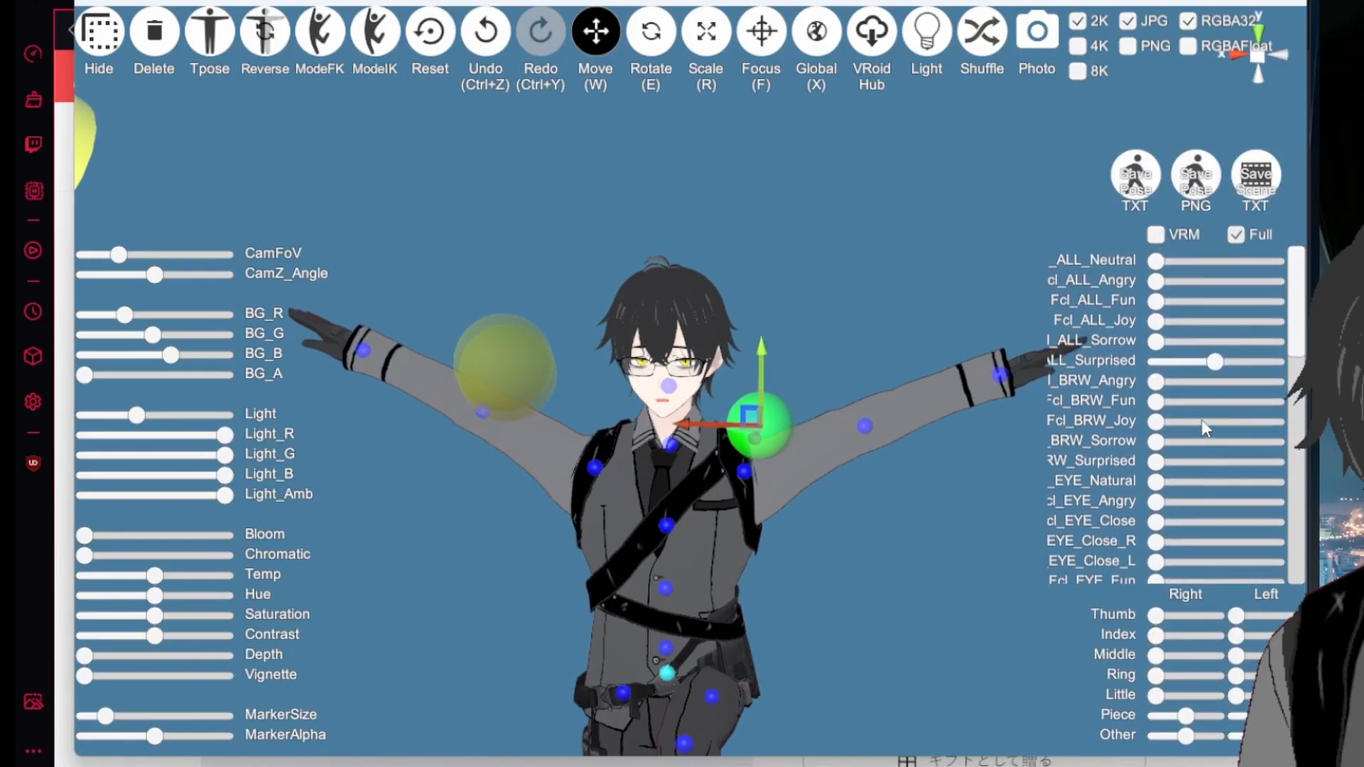
{"action": "scroll", "coordinate": [834, 400], "scroll_direction": "up", "scroll_amount": 3}
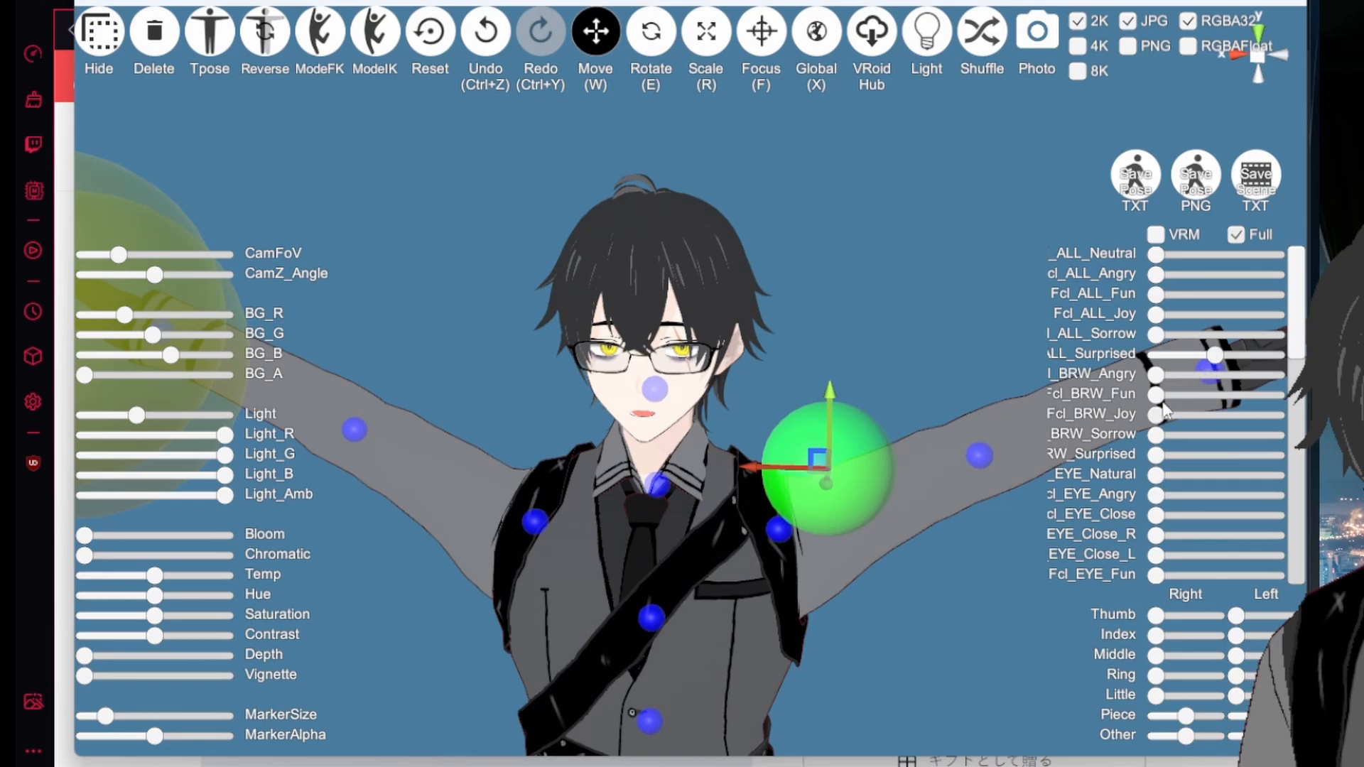
{"action": "scroll", "coordinate": [902, 422], "scroll_direction": "up", "scroll_amount": 3}
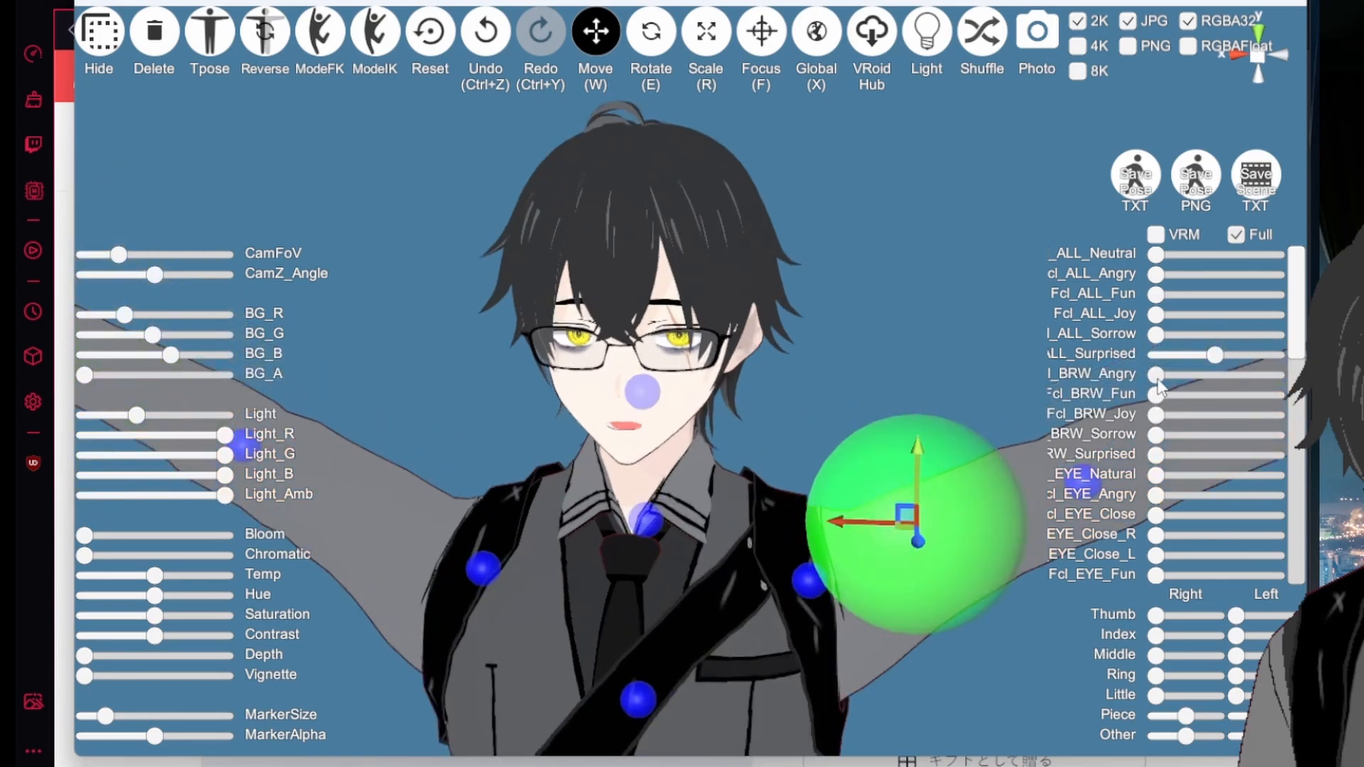
Step: Try the Fcl_BRW_Angry, Fcl_ALL_Angry and Fcl_ALL_Joy expressions and return each to zero
{"action": "left_click_drag", "start_coordinate": [1158, 381], "coordinate": [1097, 389]}
{"action": "scroll", "coordinate": [1227, 455], "scroll_direction": "up", "scroll_amount": 3}
{"action": "left_click_drag", "start_coordinate": [1157, 273], "coordinate": [1274, 304]}
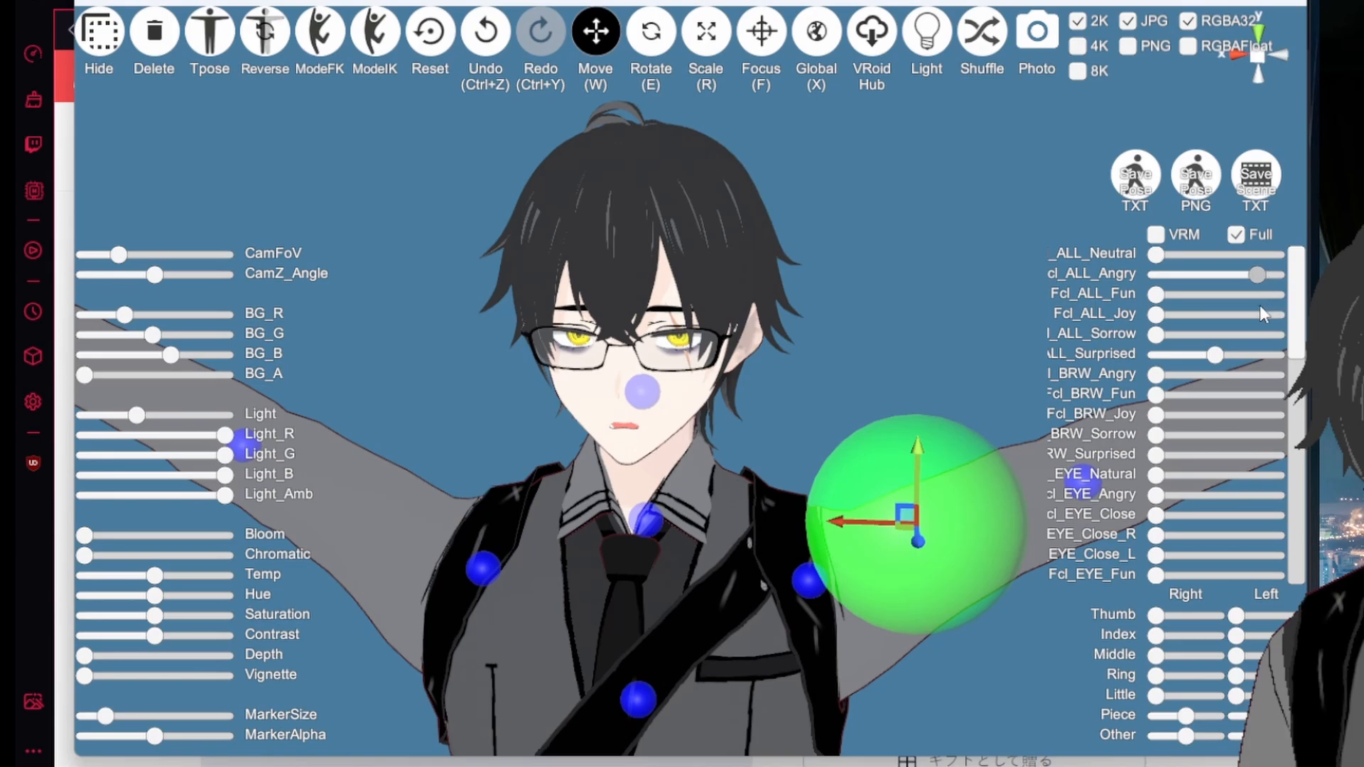
{"action": "left_click_drag", "start_coordinate": [1157, 315], "coordinate": [1110, 314]}
{"action": "left_click_drag", "start_coordinate": [1259, 283], "coordinate": [1109, 297]}
Step: Try the right hand's Thumb slider while viewing the avatar from the side, and return it to zero
{"action": "scroll", "coordinate": [1218, 517], "scroll_direction": "down", "scroll_amount": 2}
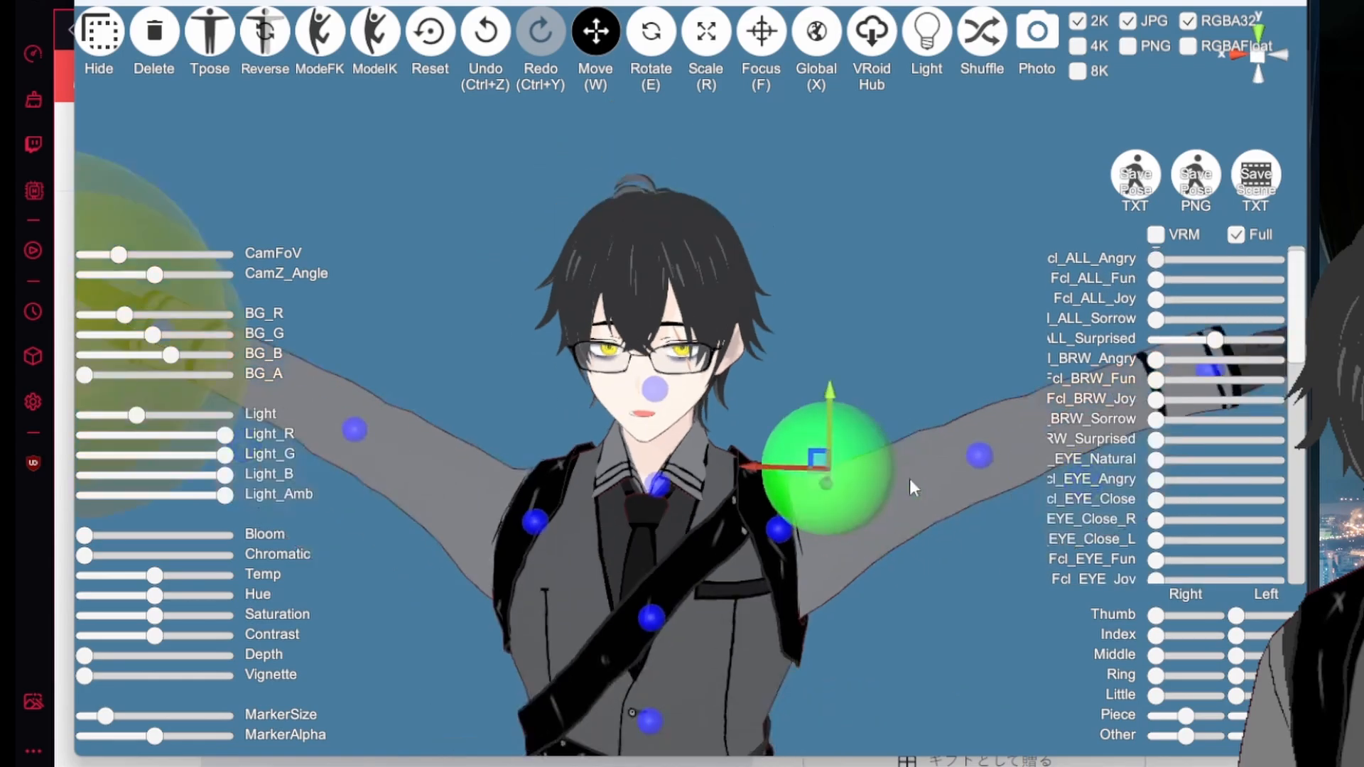
{"action": "scroll", "coordinate": [910, 479], "scroll_direction": "down", "scroll_amount": 3}
{"action": "right_click_drag", "start_coordinate": [964, 472], "coordinate": [744, 394]}
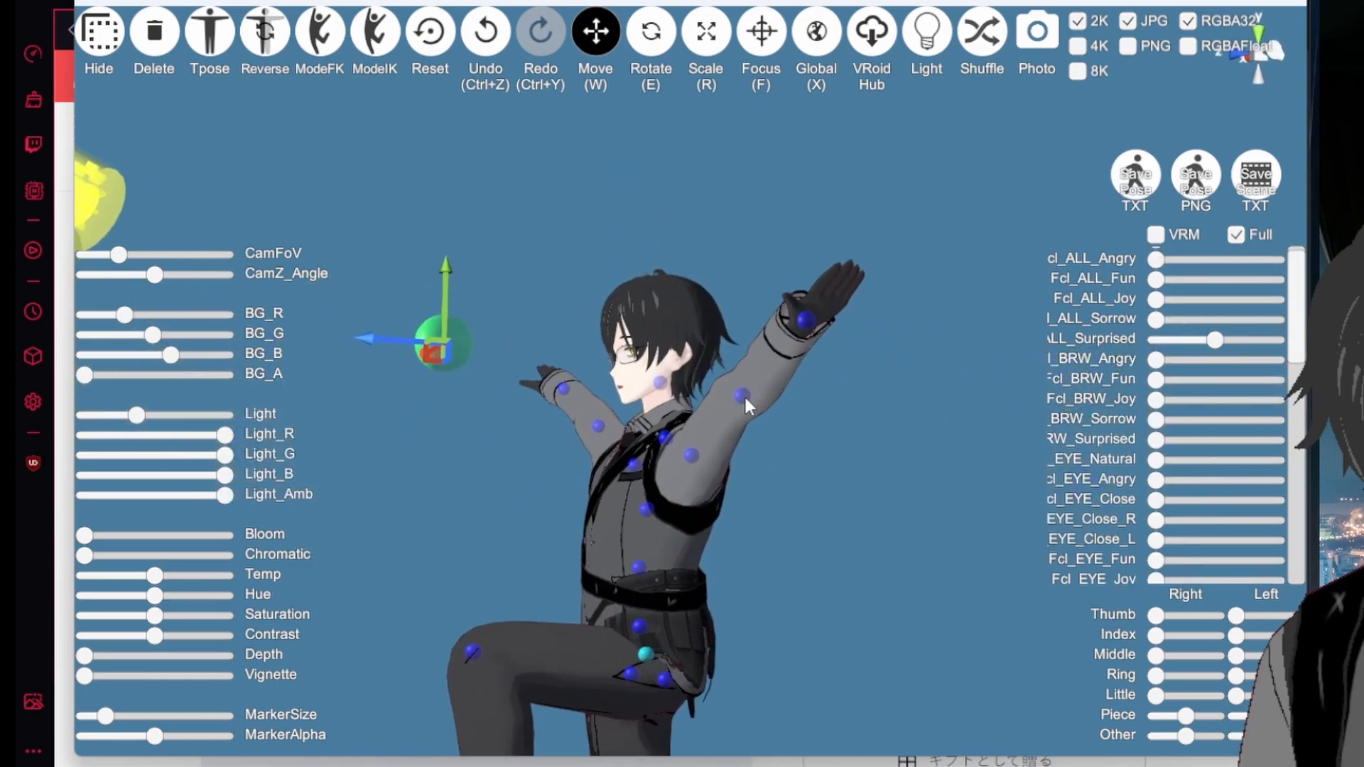
{"action": "scroll", "coordinate": [744, 394], "scroll_direction": "up", "scroll_amount": 2}
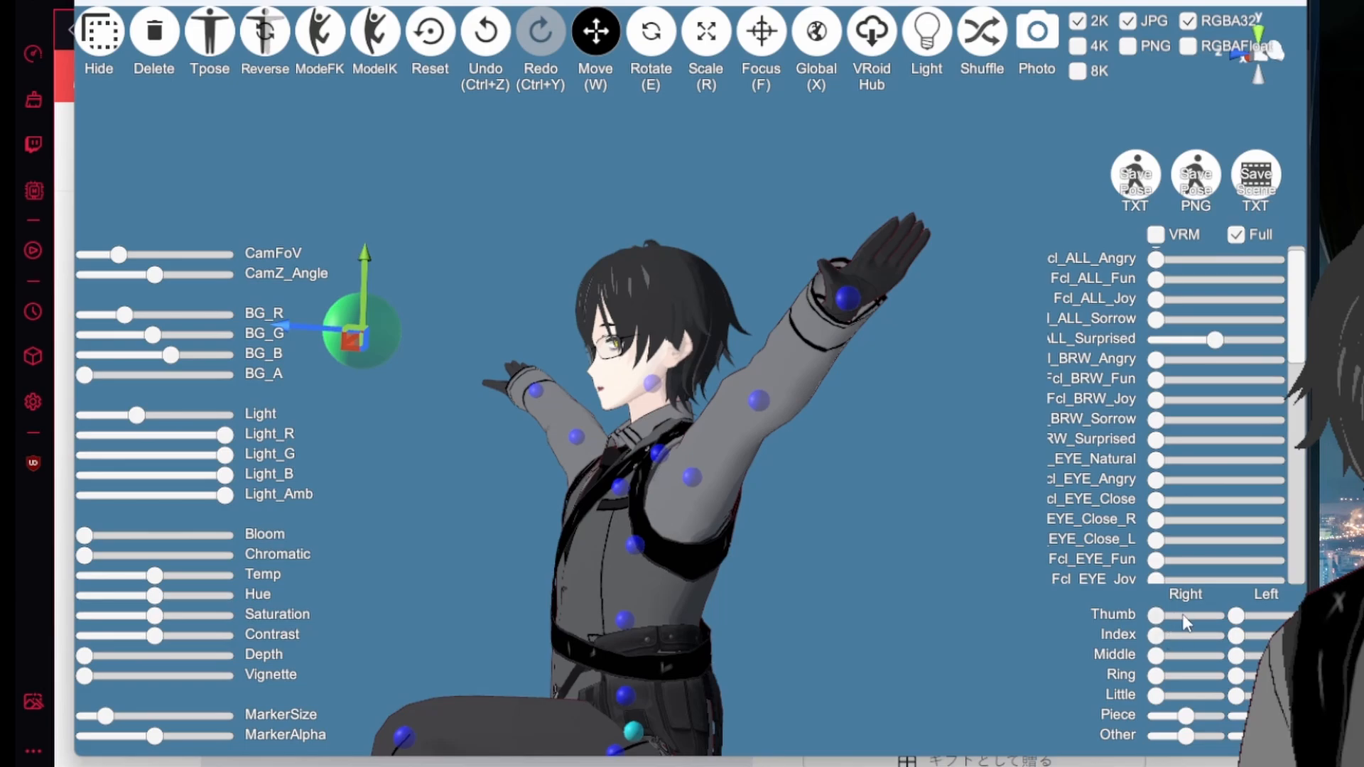
{"action": "scroll", "coordinate": [909, 370], "scroll_direction": "up", "scroll_amount": 2}
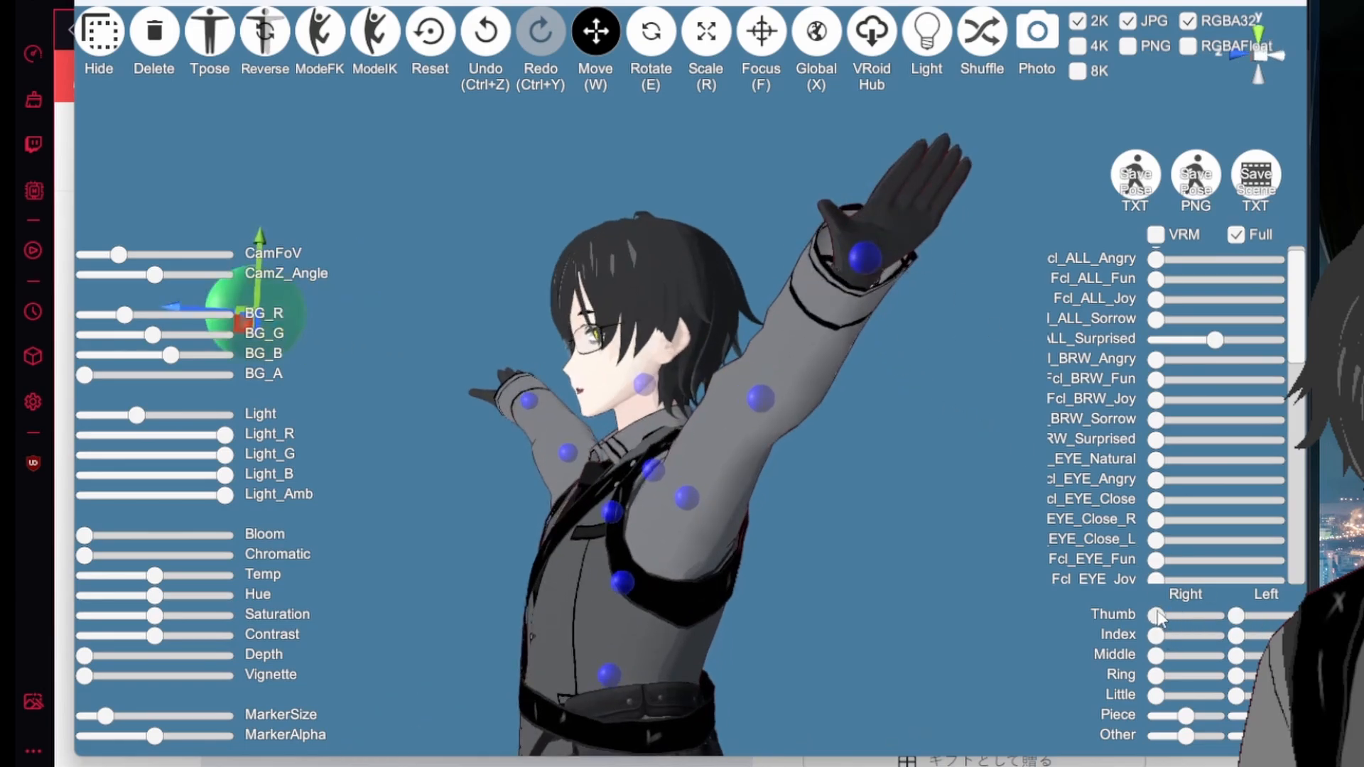
{"action": "left_click_drag", "start_coordinate": [1208, 613], "coordinate": [1127, 613]}
{"action": "right_click_drag", "start_coordinate": [1126, 612], "coordinate": [990, 460]}
Step: Curl the right hand's index, middle, ring and little fingers fully, and set the right thumb to about 60 percent
{"action": "left_click_drag", "start_coordinate": [1158, 615], "coordinate": [1259, 648]}
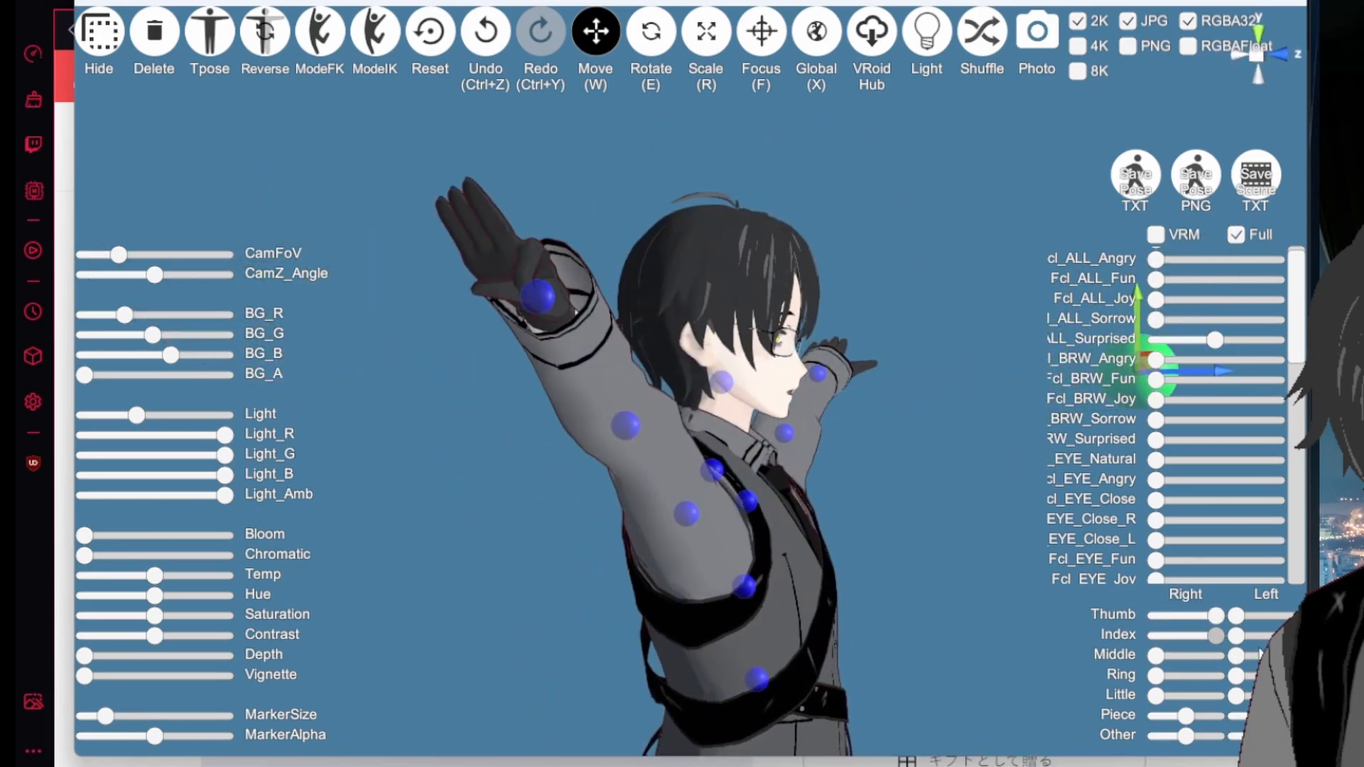
{"action": "left_click_drag", "start_coordinate": [1153, 660], "coordinate": [1242, 691]}
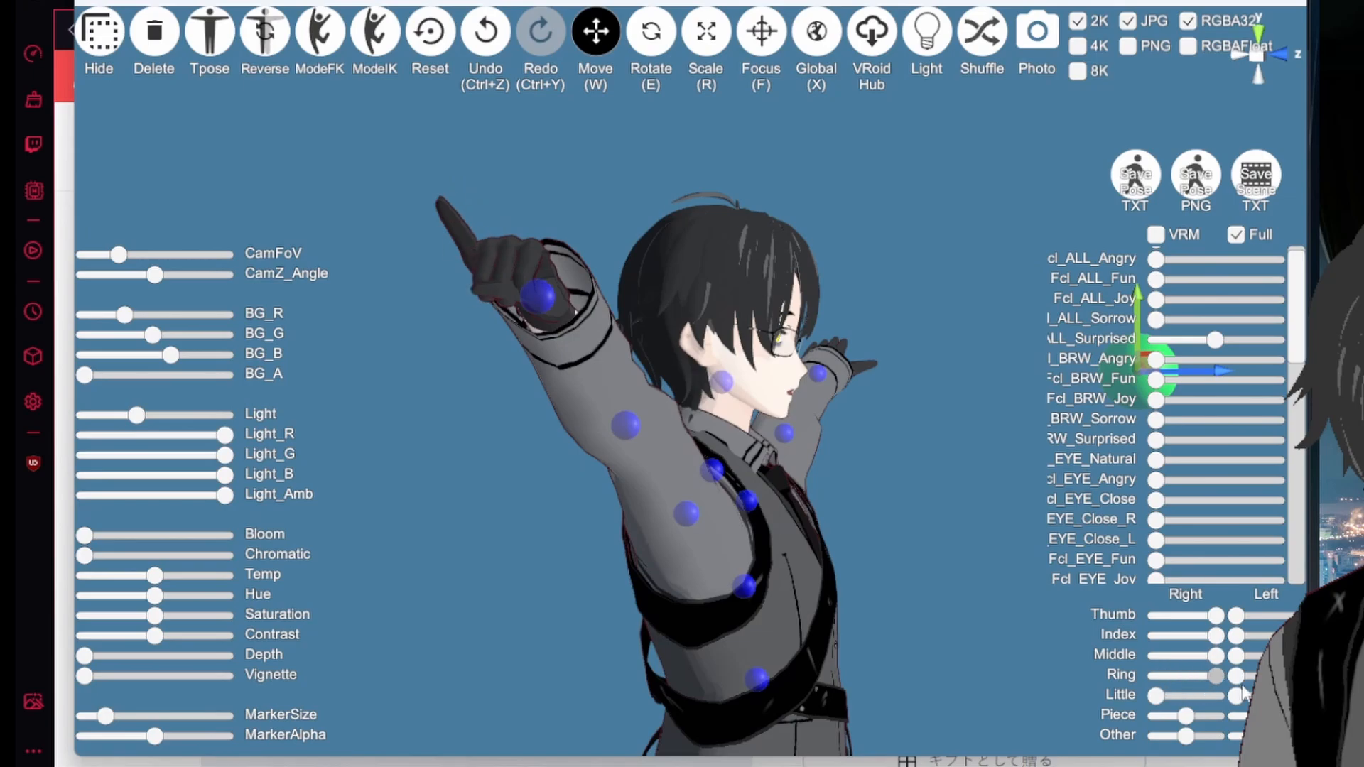
{"action": "left_click_drag", "start_coordinate": [1157, 696], "coordinate": [1217, 696]}
{"action": "right_click_drag", "start_coordinate": [872, 618], "coordinate": [940, 601]}
{"action": "left_click_drag", "start_coordinate": [1215, 618], "coordinate": [1194, 625]}
Step: Curl the left hand's middle and ring fingers fully, then rotate the left wrist so the thumb points upward
{"action": "right_click_drag", "start_coordinate": [818, 501], "coordinate": [1035, 524]}
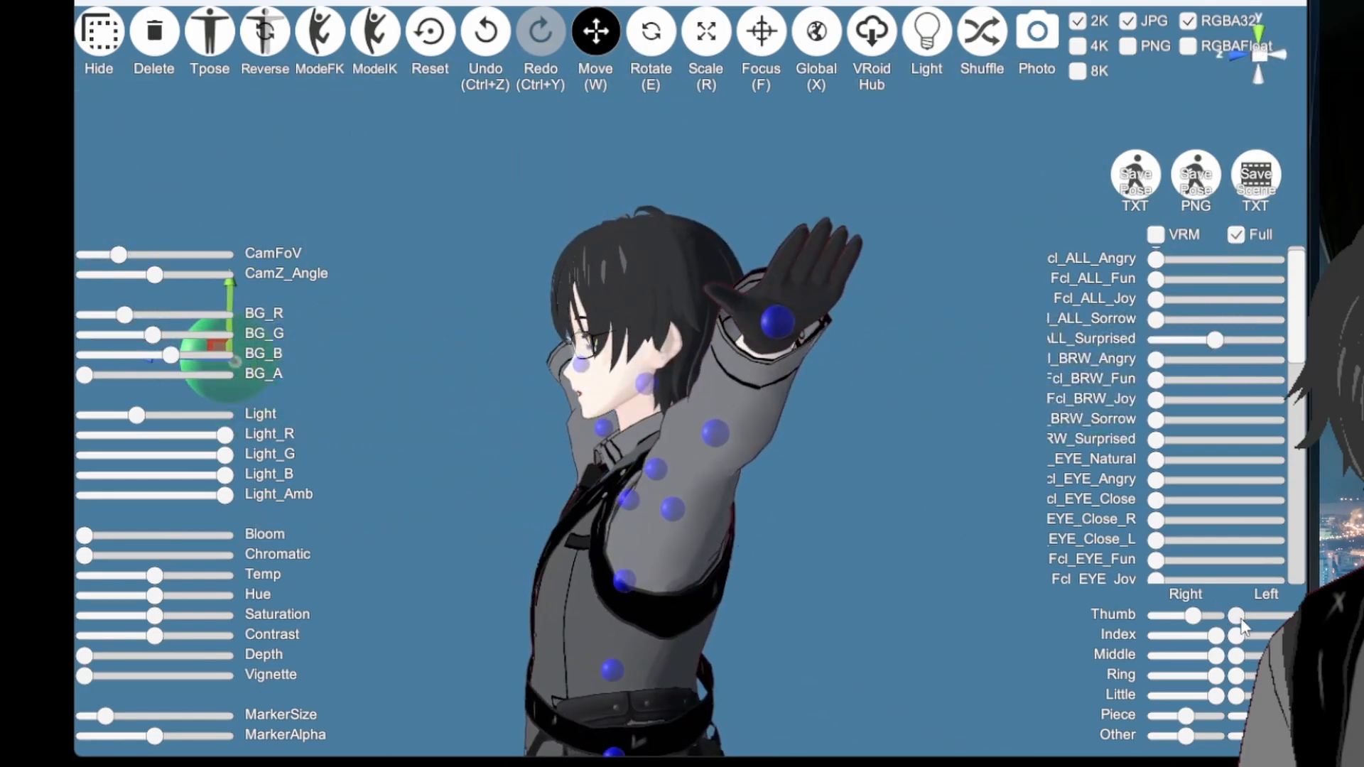
{"action": "left_click_drag", "start_coordinate": [1238, 617], "coordinate": [1279, 675]}
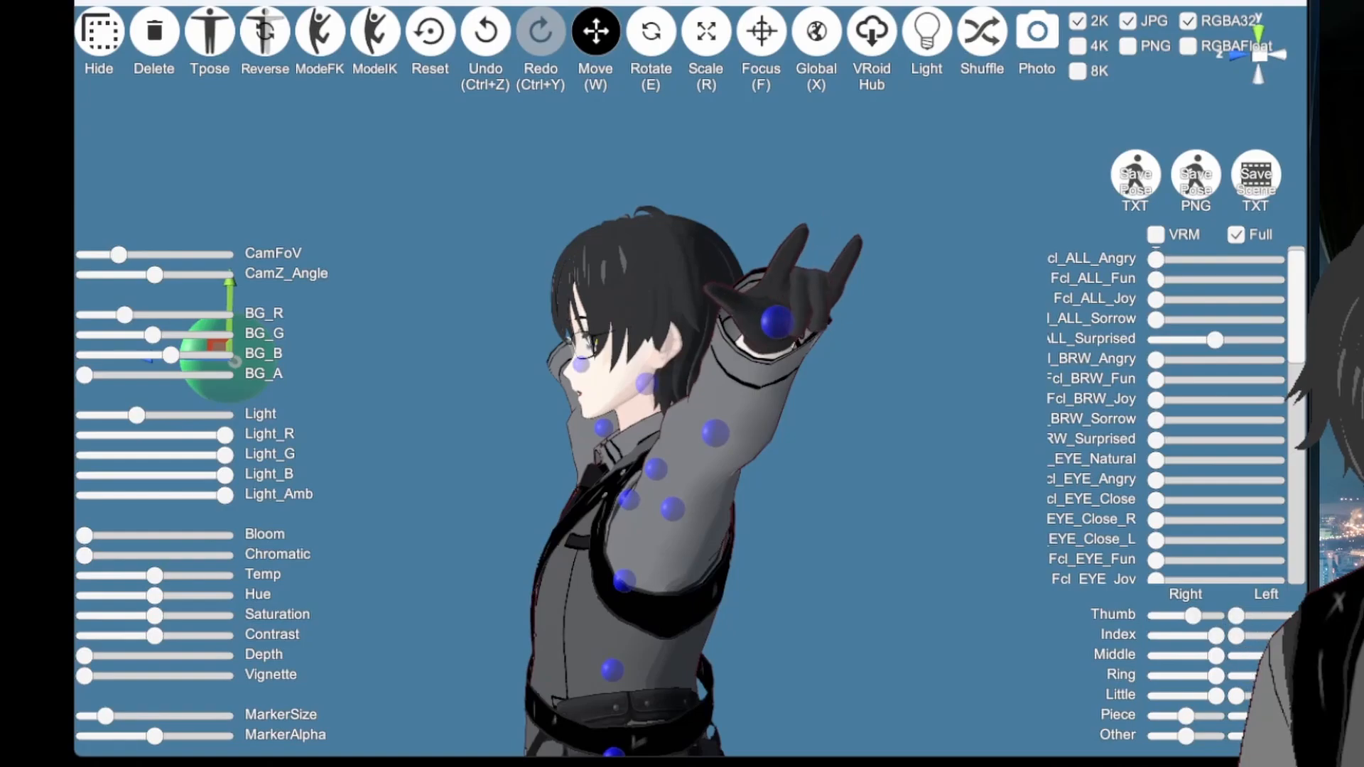
{"action": "right_click_drag", "start_coordinate": [890, 513], "coordinate": [983, 533]}
{"action": "scroll", "coordinate": [983, 533], "scroll_direction": "down", "scroll_amount": 3}
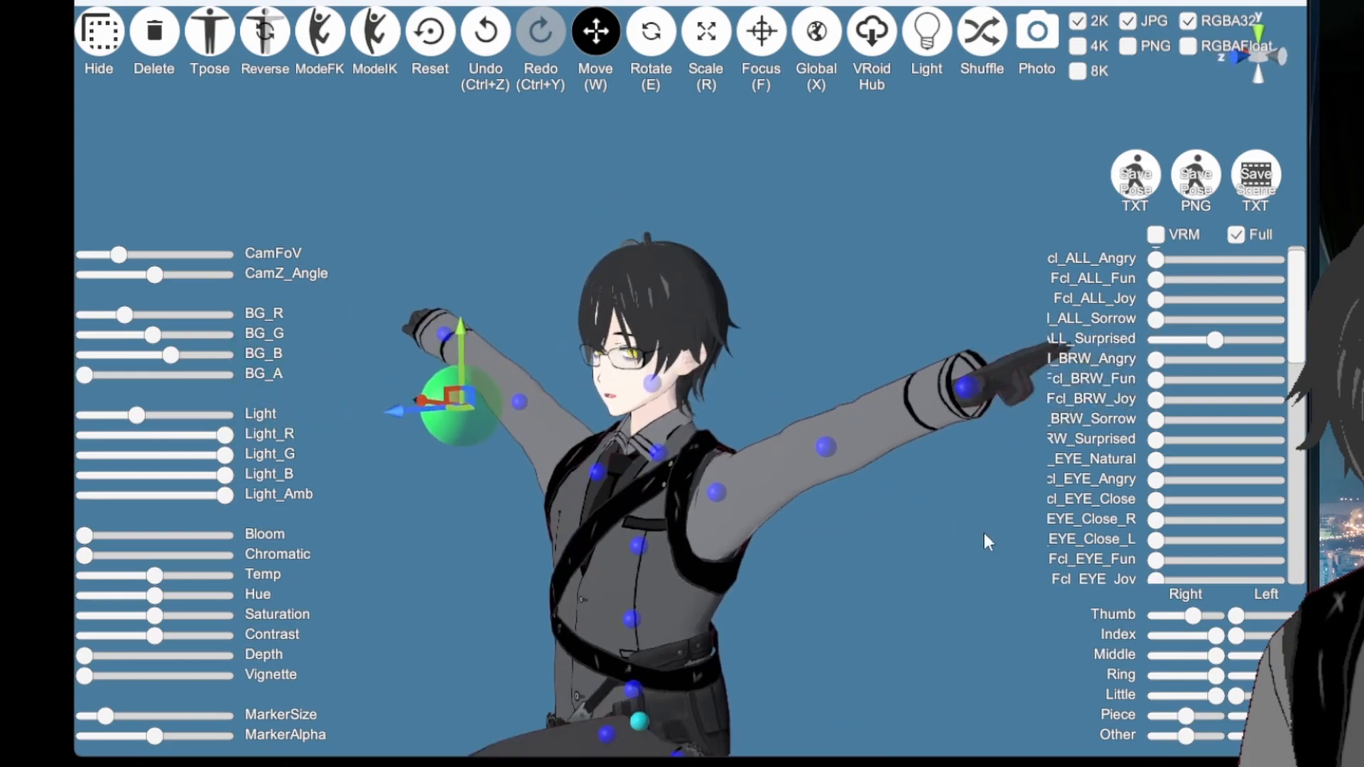
{"action": "left_click", "coordinate": [938, 387]}
{"action": "key", "text": "e"}
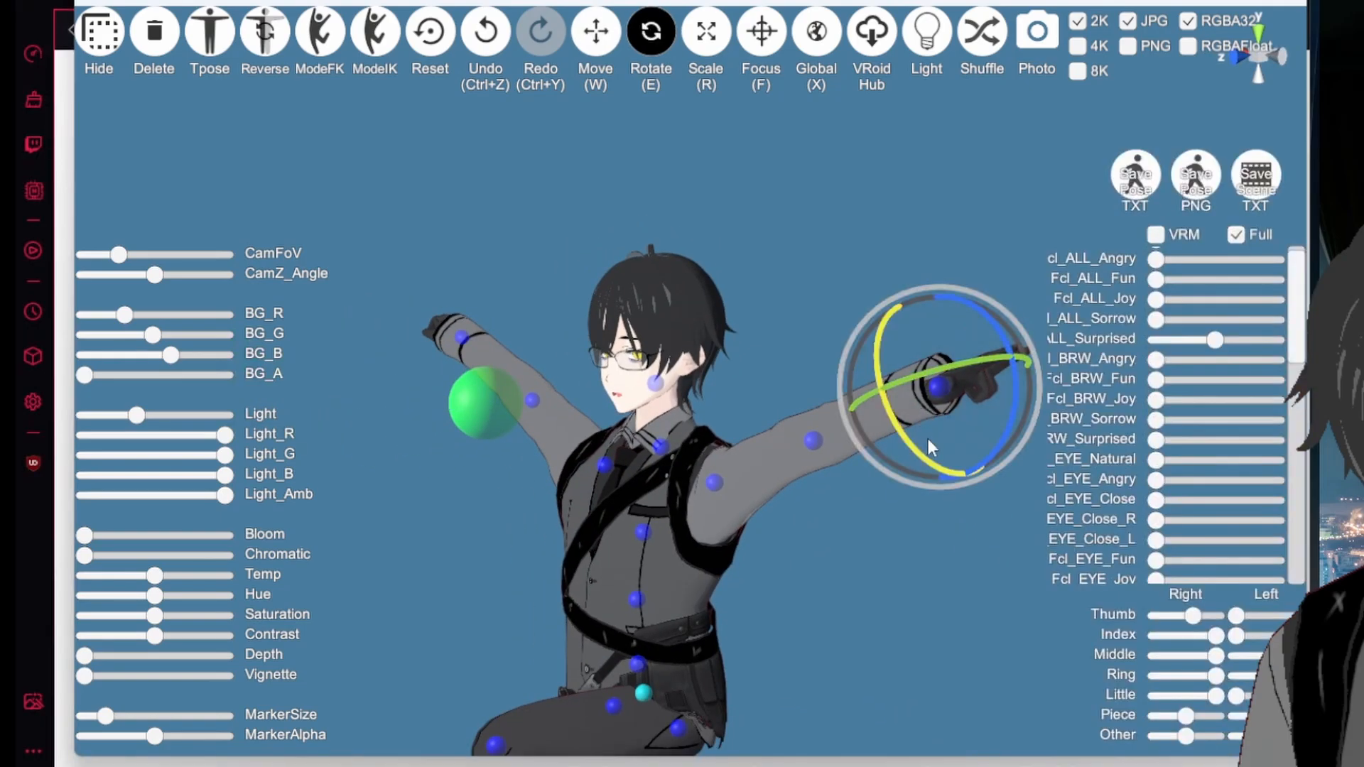
{"action": "left_click_drag", "start_coordinate": [910, 450], "coordinate": [851, 345]}
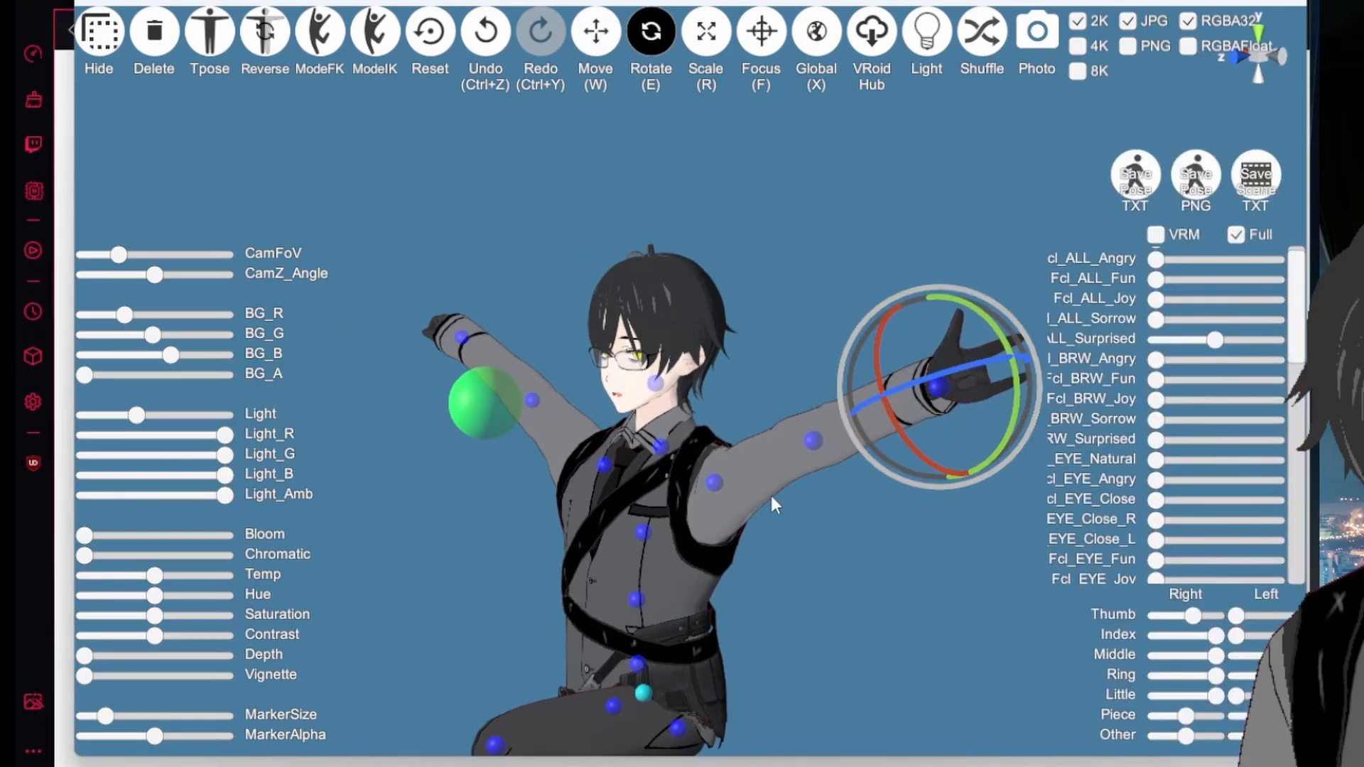
Step: Take a 2K JPG photo of the avatar's full body from the front and save it in the Screenshots folder
{"action": "right_click_drag", "start_coordinate": [769, 492], "coordinate": [785, 449]}
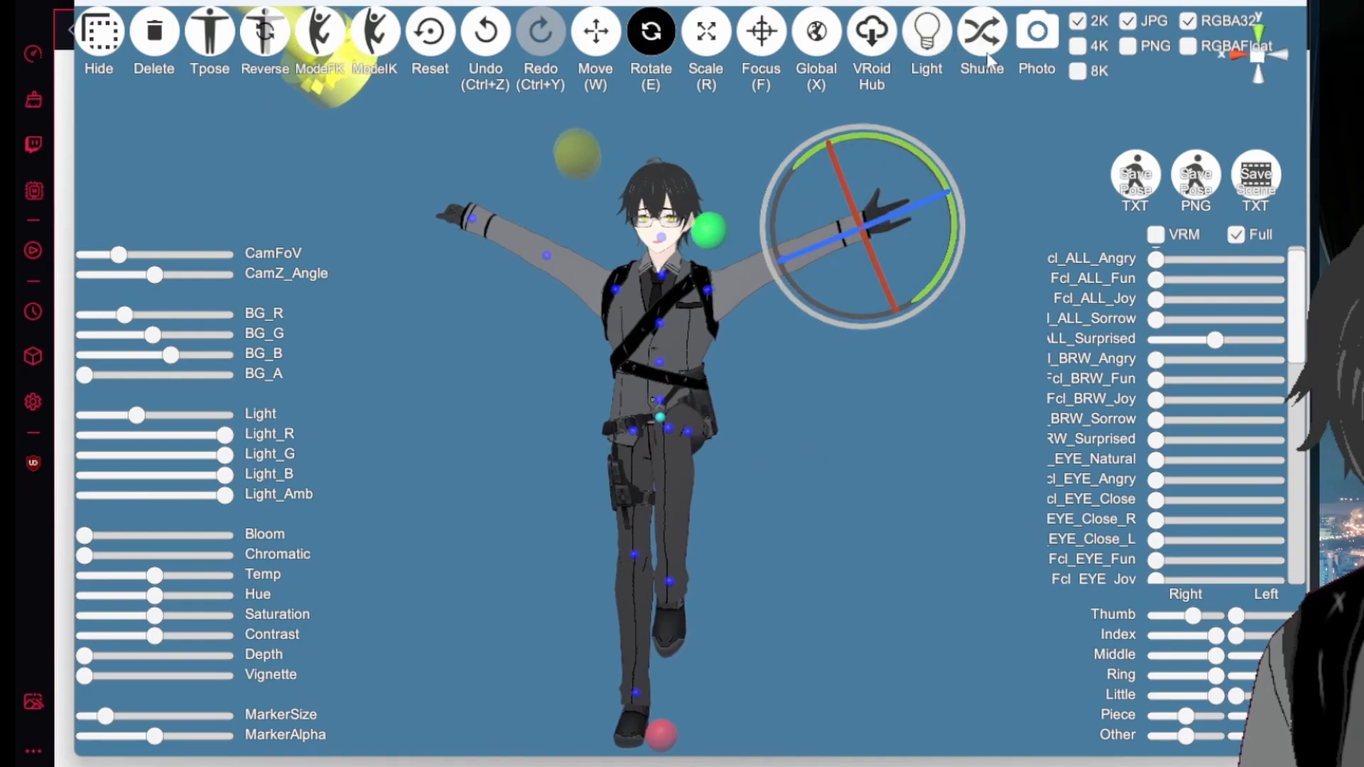
{"action": "left_click", "coordinate": [1034, 43]}
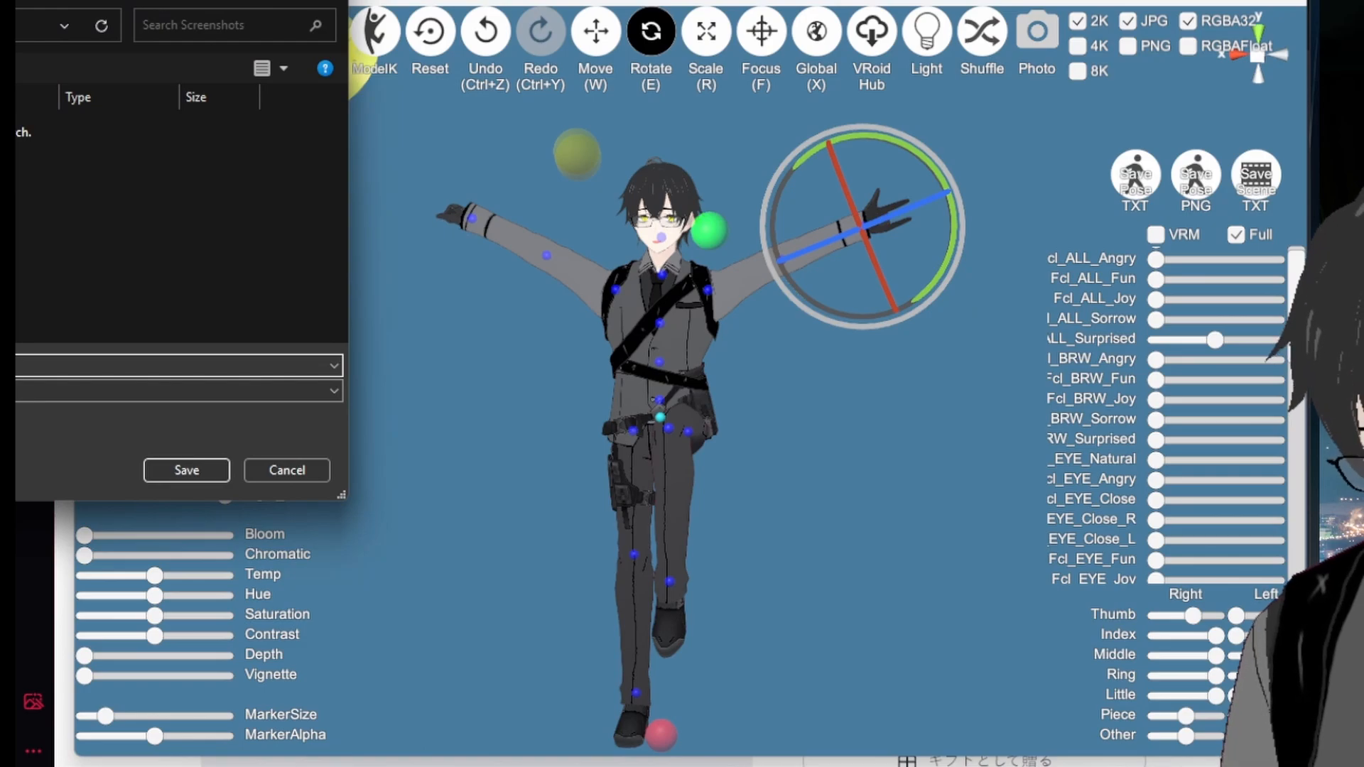
{"action": "left_click", "coordinate": [8, 25]}
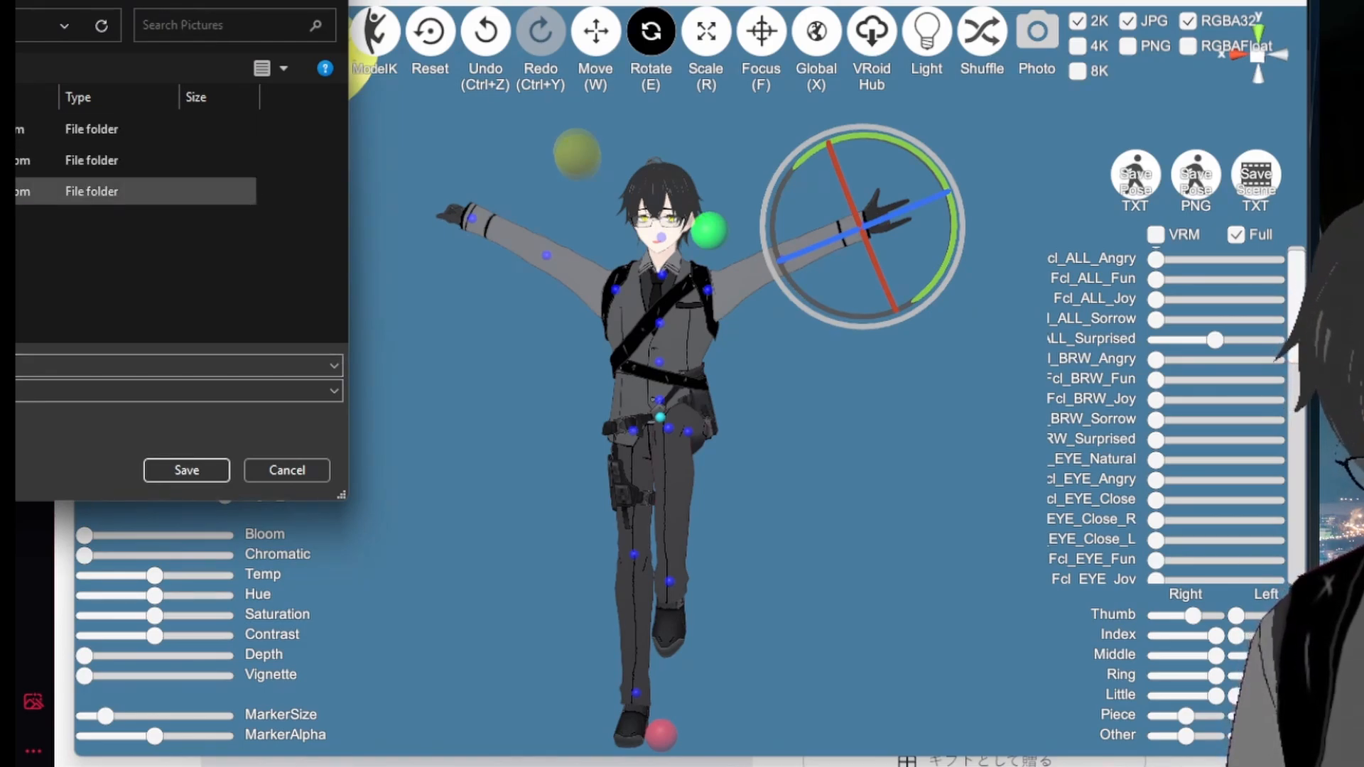
{"action": "left_click", "coordinate": [17, 160]}
{"action": "double_click", "coordinate": [17, 161]}
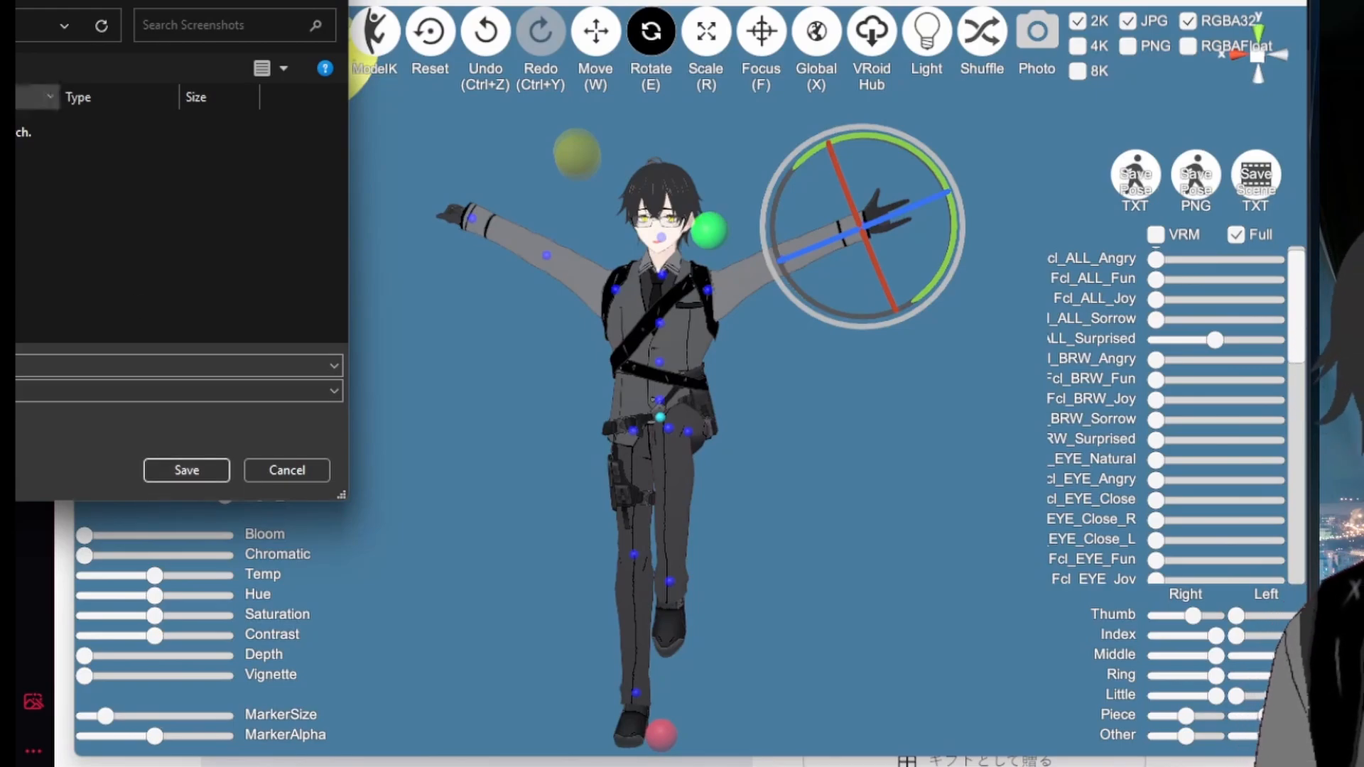
{"action": "left_click_drag", "start_coordinate": [16, 0], "coordinate": [0, 162]}
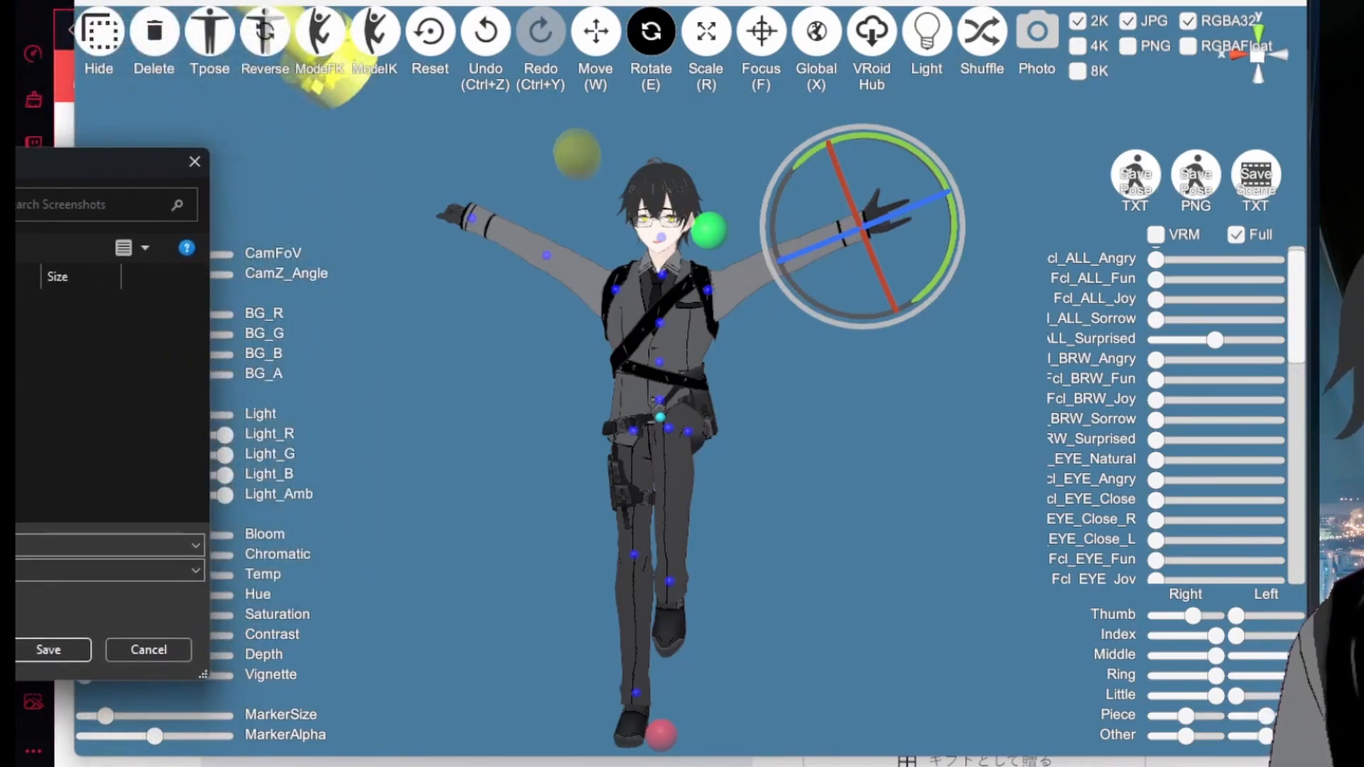
{"action": "left_click", "coordinate": [41, 649]}
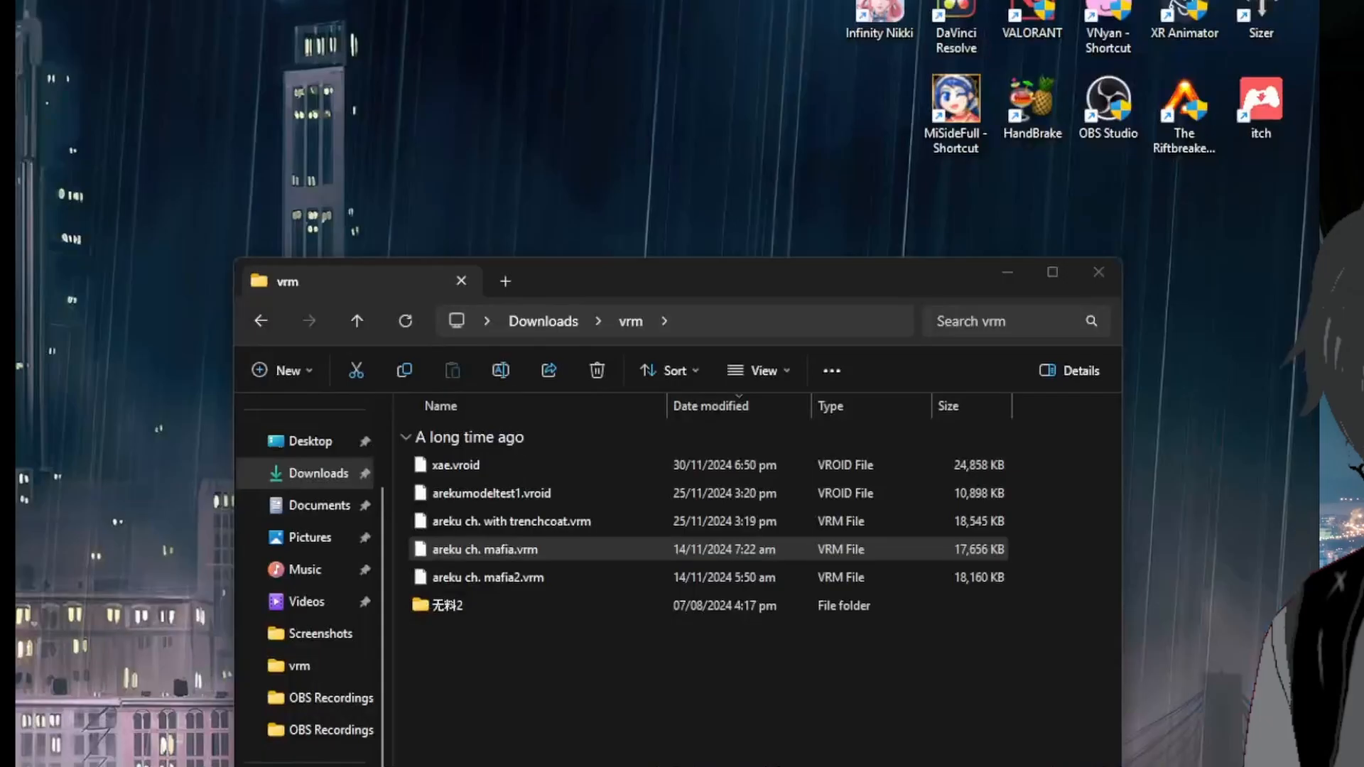
Step: Switch to File Explorer, go to the Screenshots folder and open the saved photo 20250203031029.jpg to view the result
{"action": "left_click", "coordinate": [540, 549]}
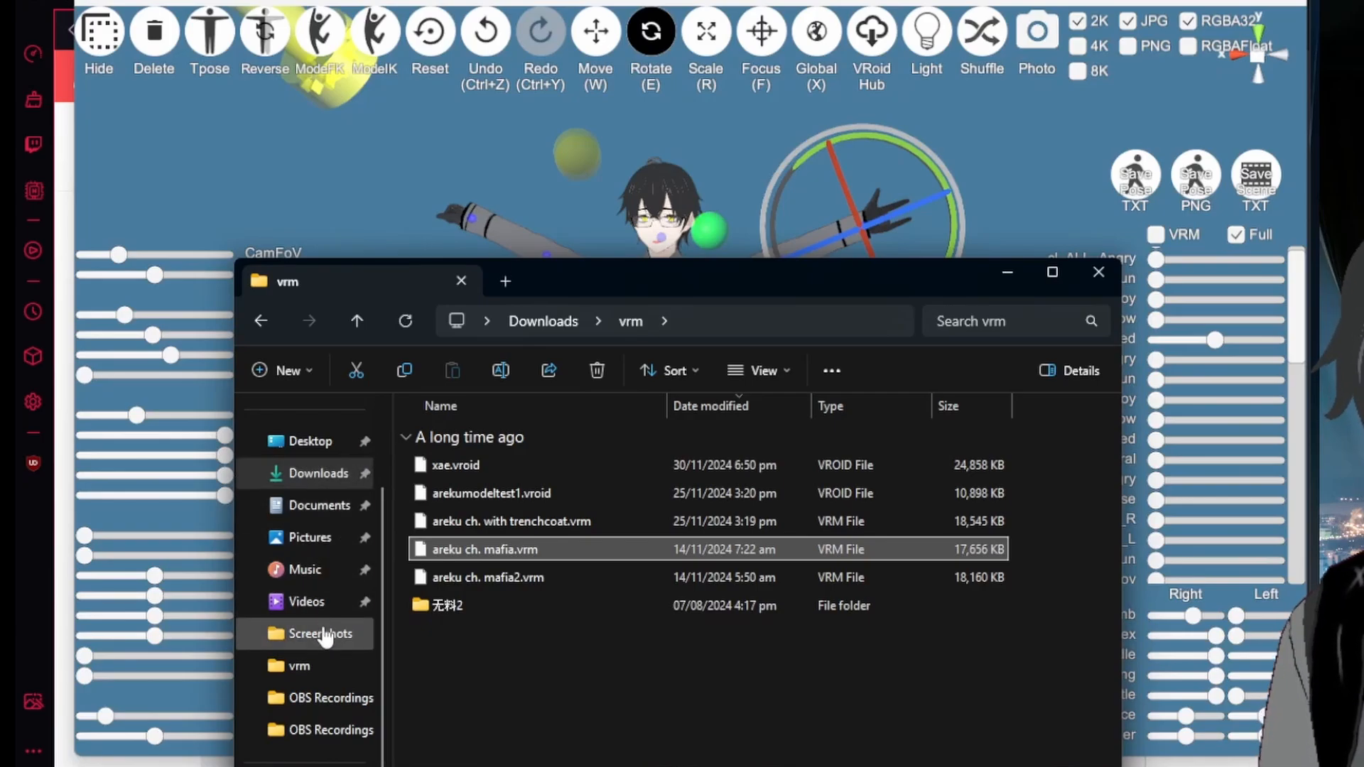
{"action": "left_click", "coordinate": [321, 634]}
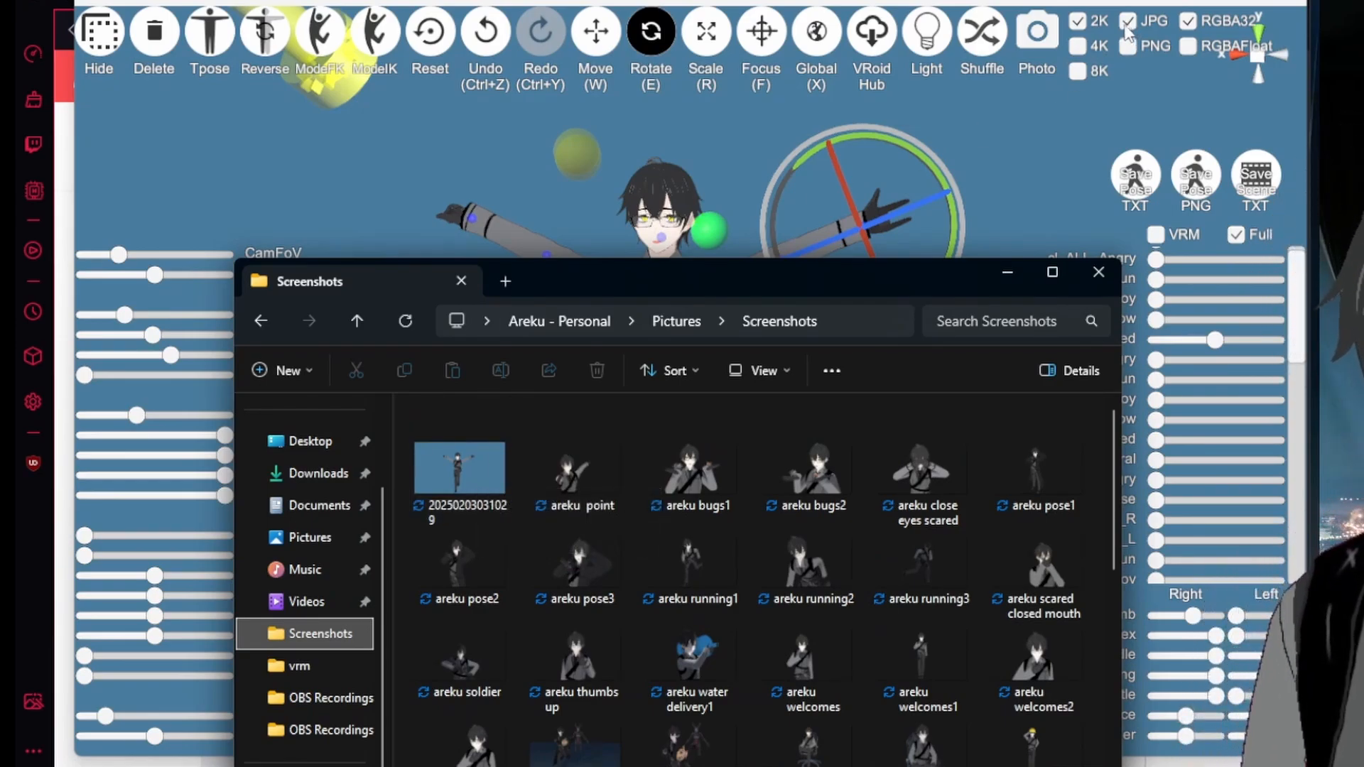
{"action": "left_click_drag", "start_coordinate": [769, 280], "coordinate": [735, 279]}
{"action": "double_click", "coordinate": [398, 471]}
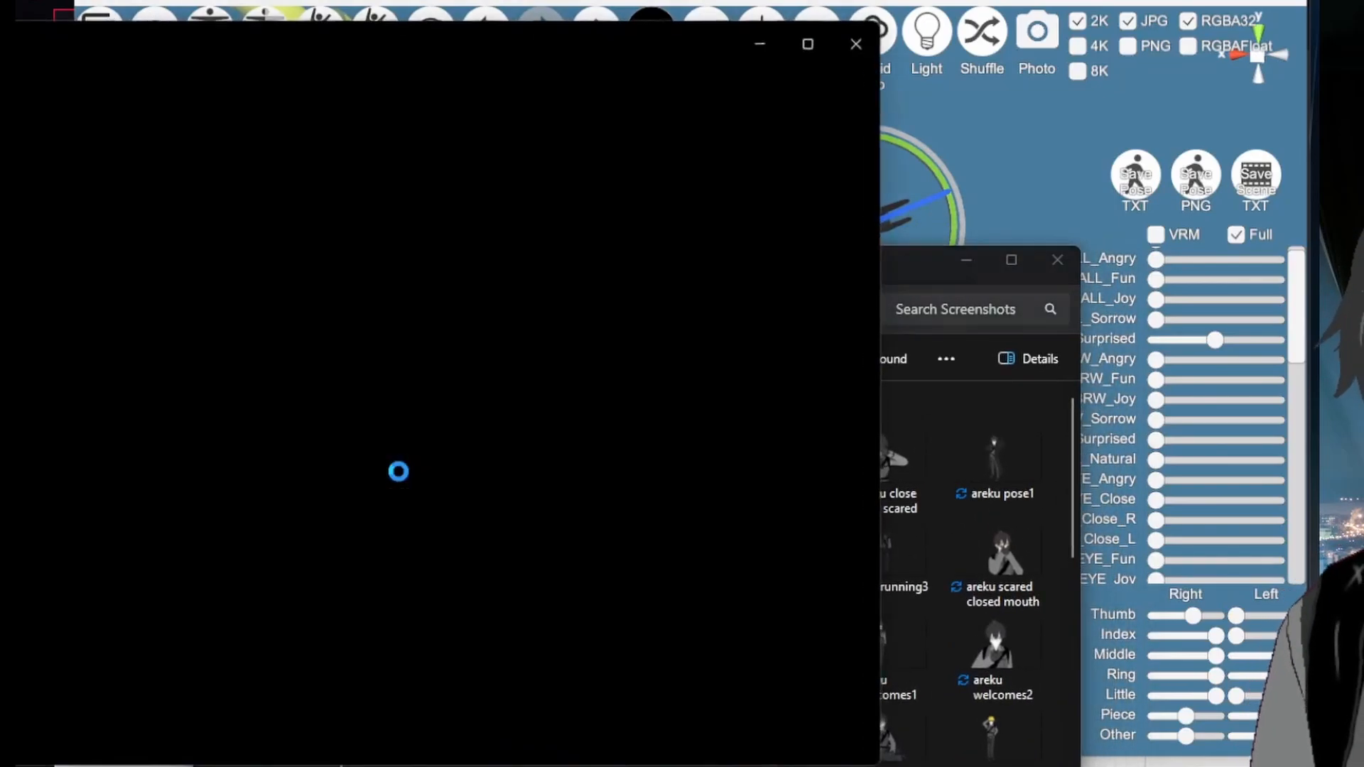
{"action": "double_click", "coordinate": [232, 44]}
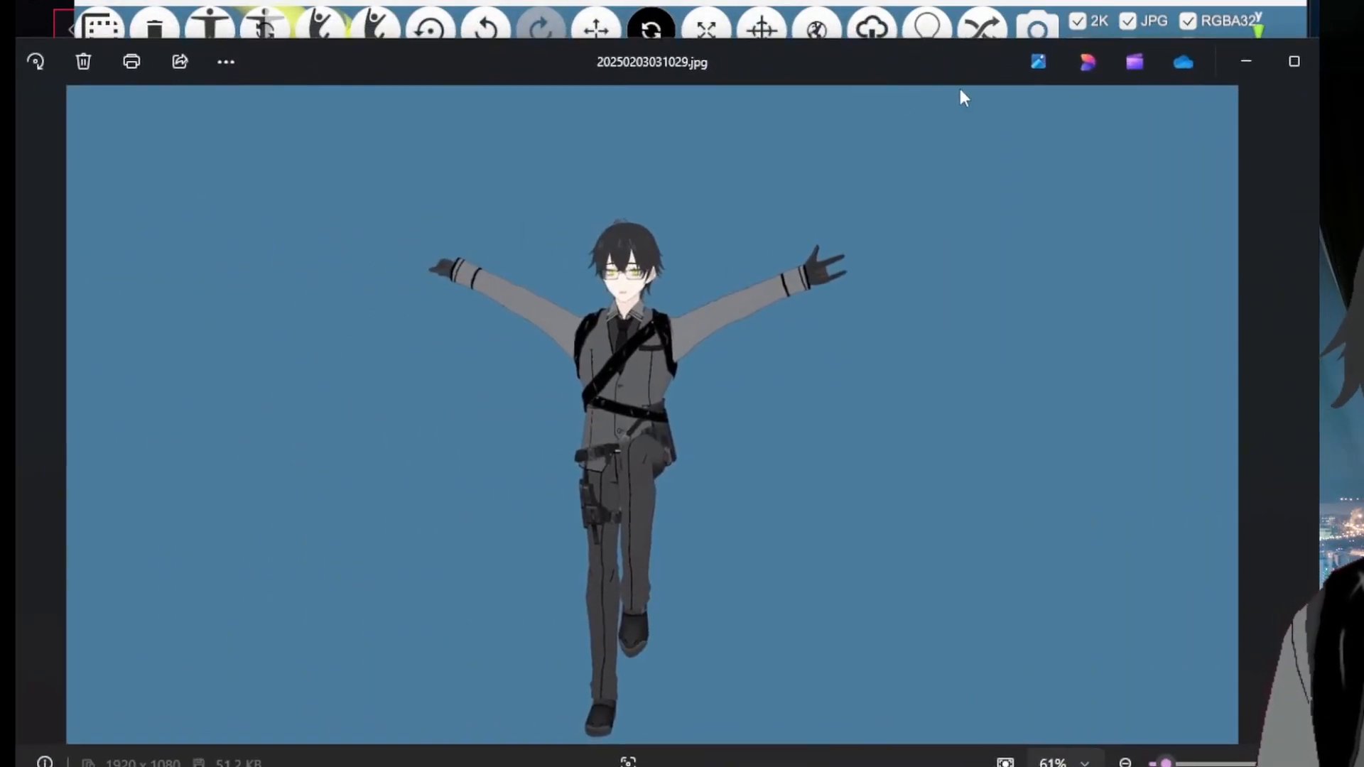
{"action": "left_click_drag", "start_coordinate": [983, 82], "coordinate": [794, 122]}
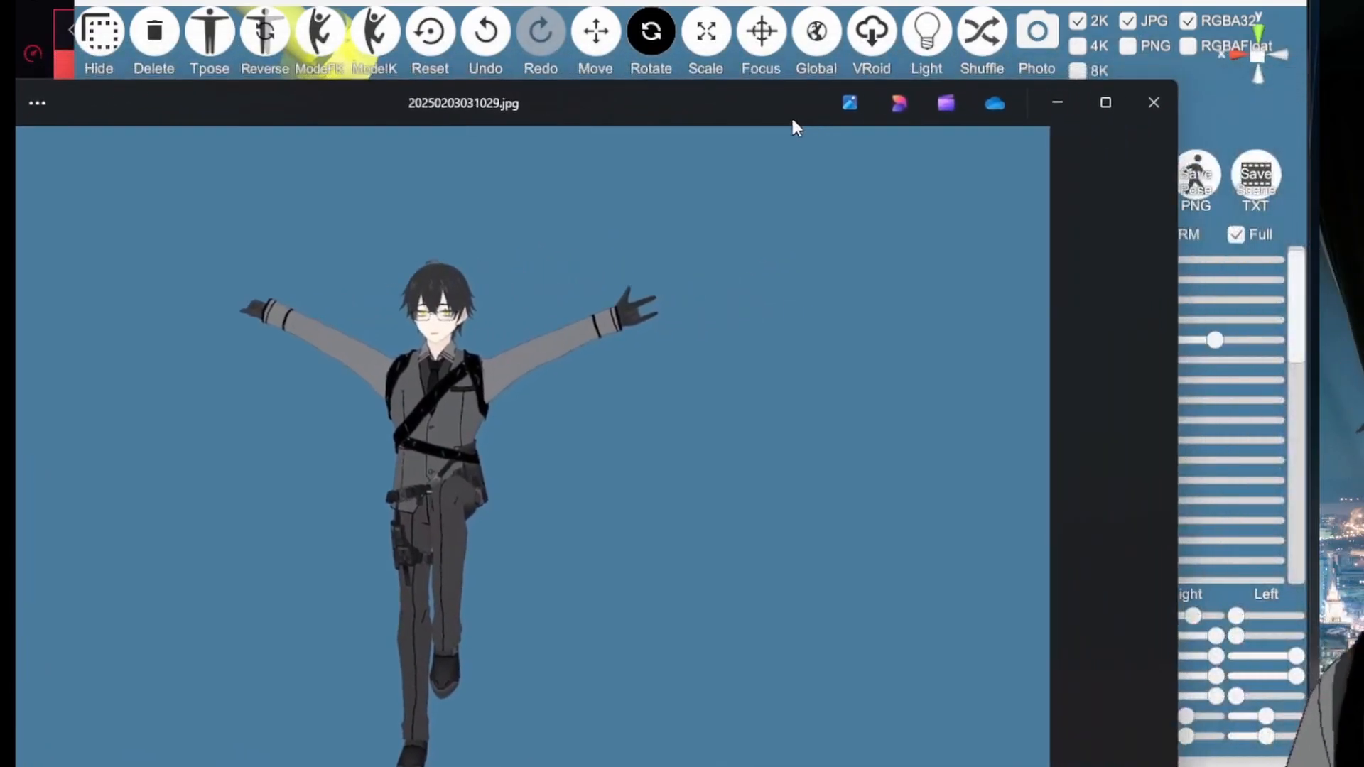
Step: Close the photo viewer, minimize File Explorer, and save a 2K PNG photo of the avatar in the Screenshots folder
{"action": "left_click", "coordinate": [1152, 103]}
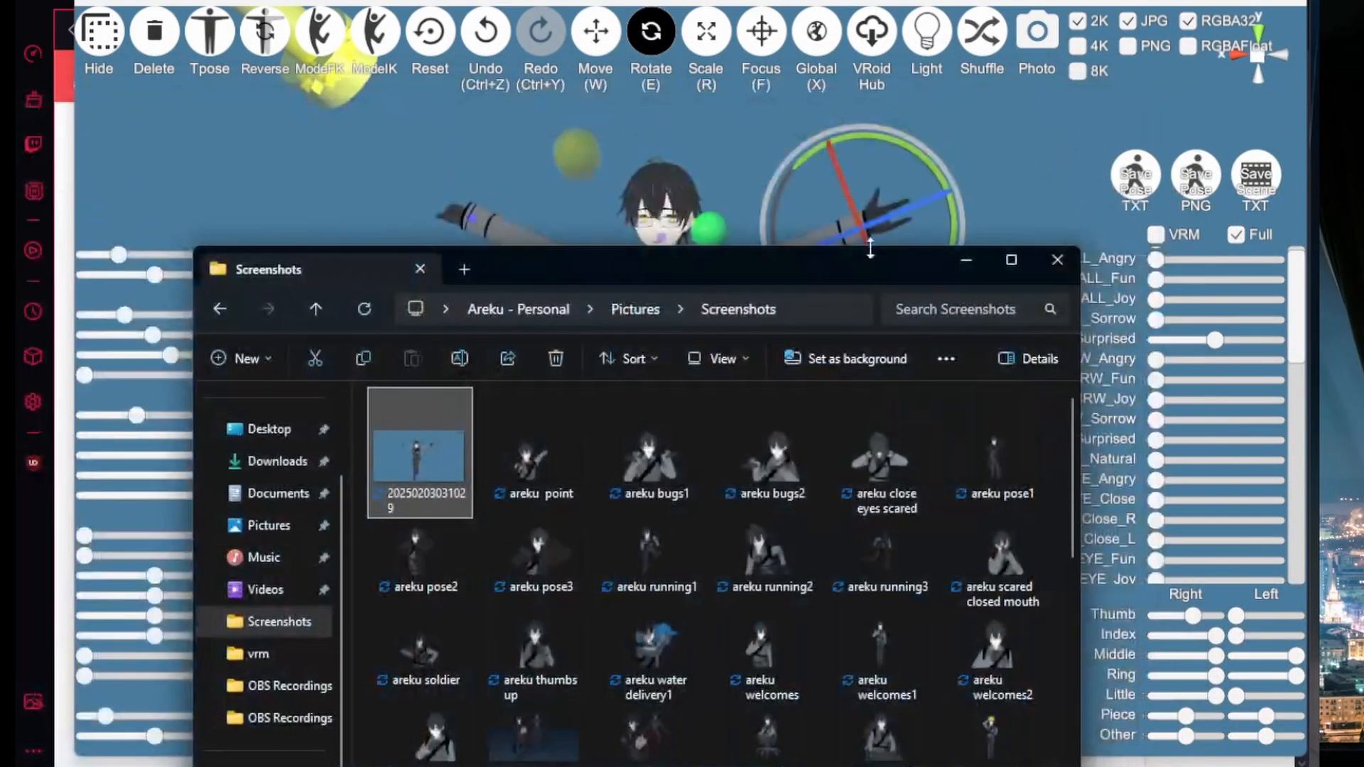
{"action": "left_click_drag", "start_coordinate": [895, 272], "coordinate": [824, 311]}
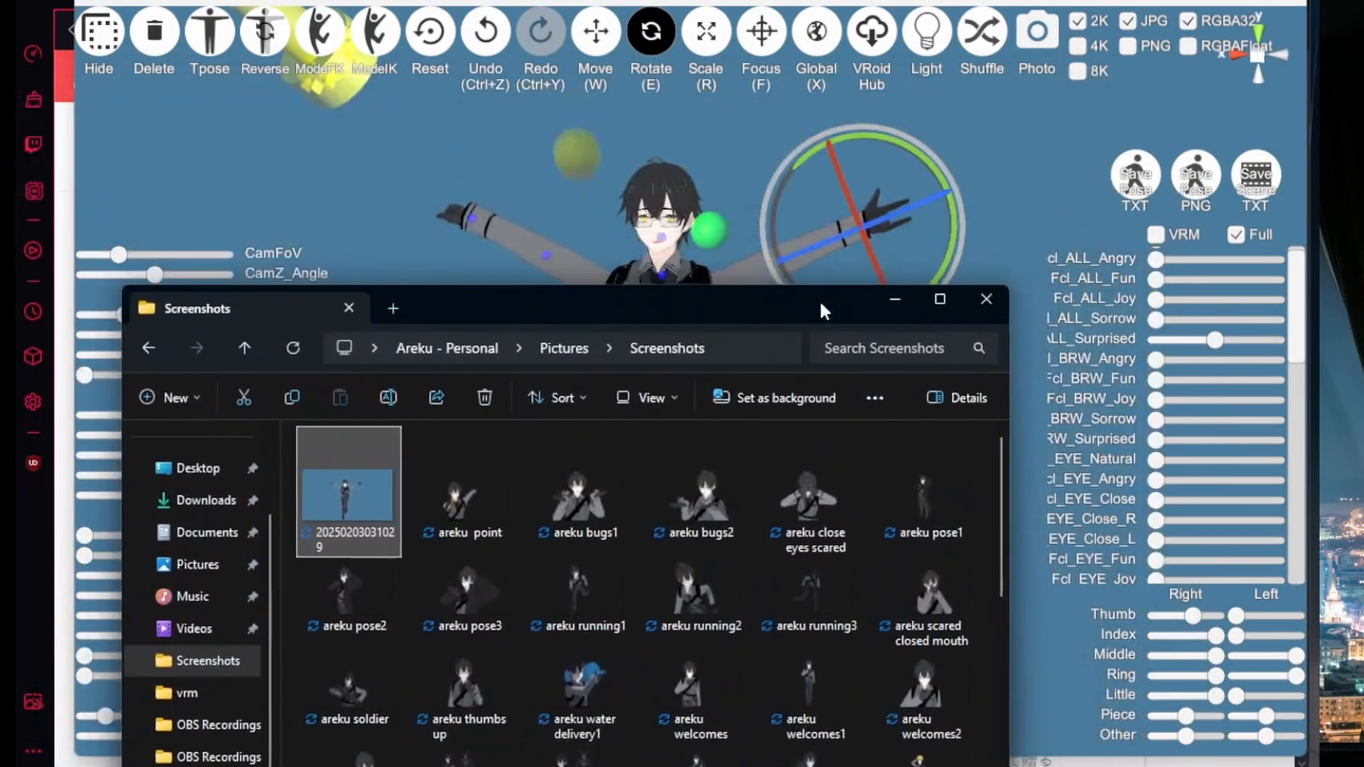
{"action": "left_click", "coordinate": [891, 299]}
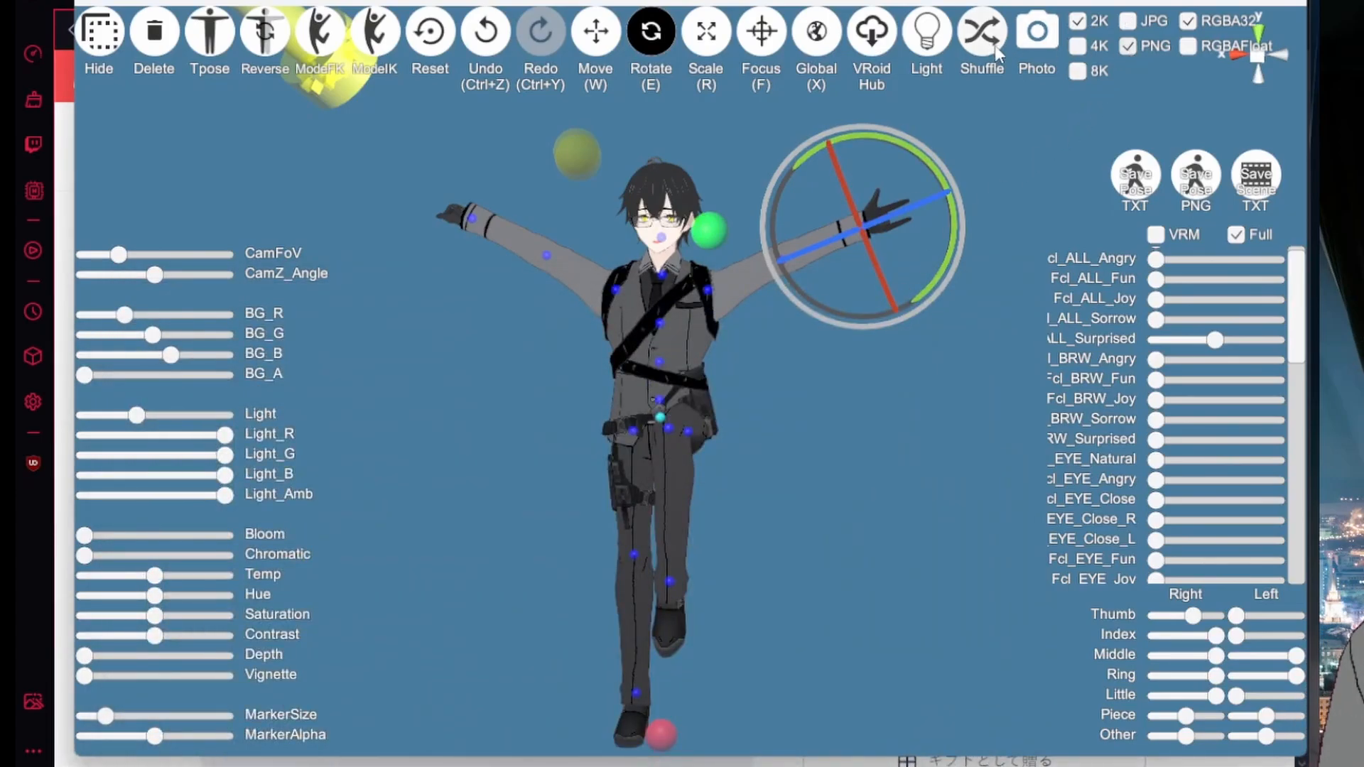
{"action": "left_click", "coordinate": [1037, 32]}
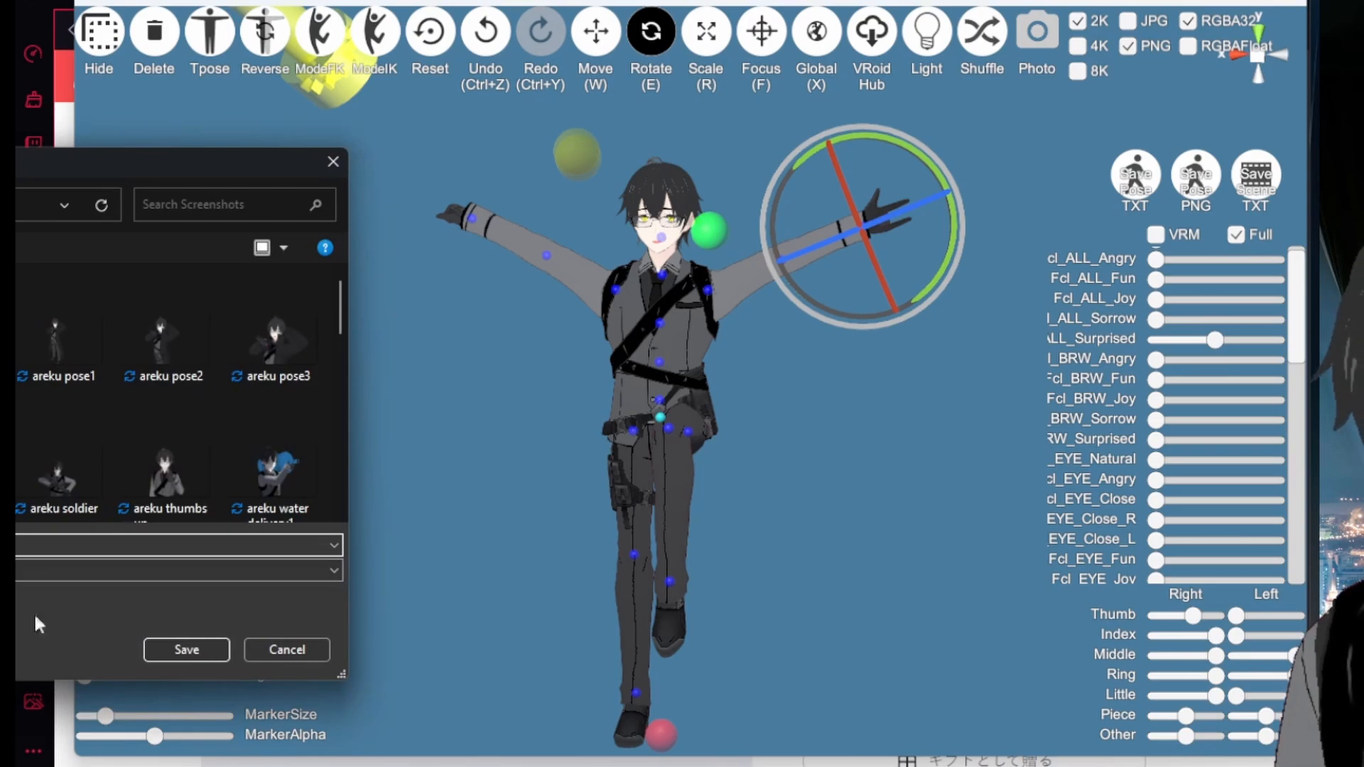
{"action": "left_click", "coordinate": [187, 649]}
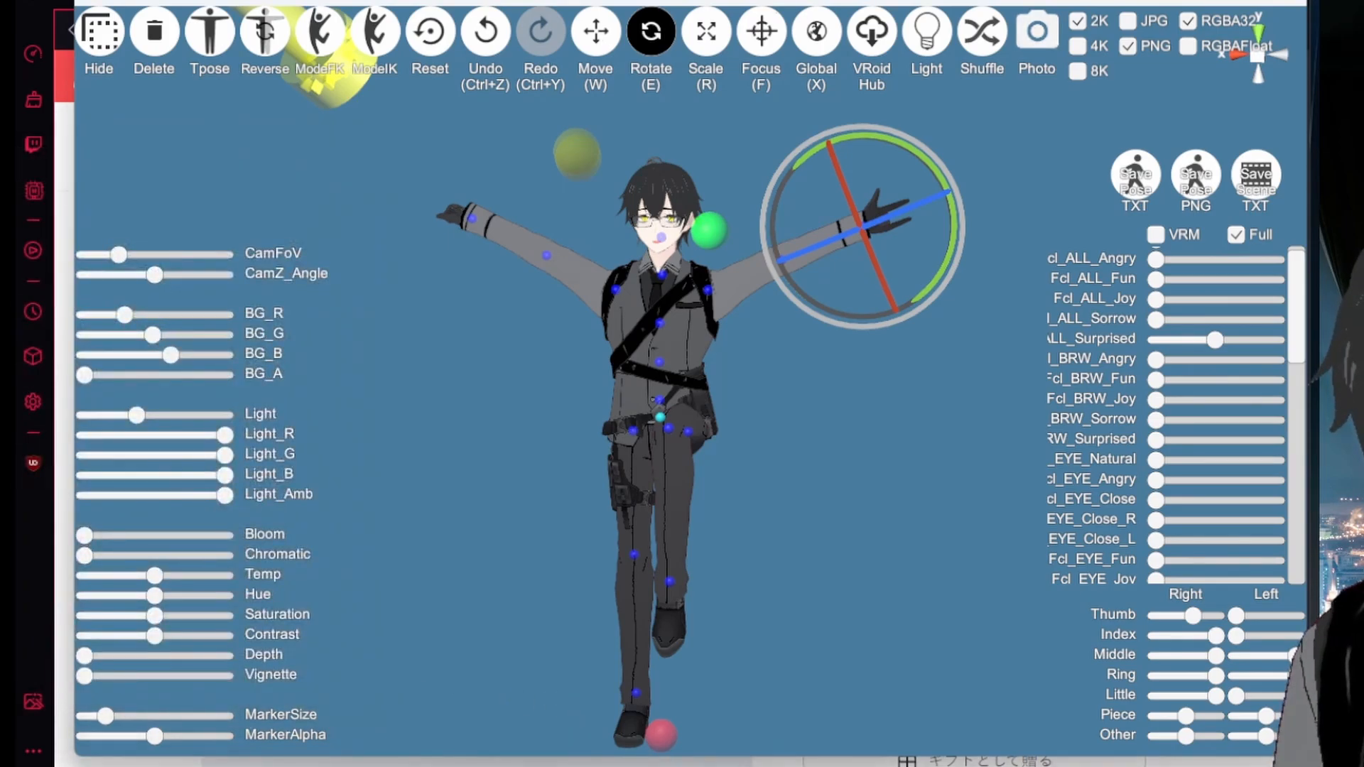
Step: Open 20250203031124.png from the Screenshots folder in File Explorer, examine the avatar's face and upper body up close, and close the photo
{"action": "left_click", "coordinate": [711, 766]}
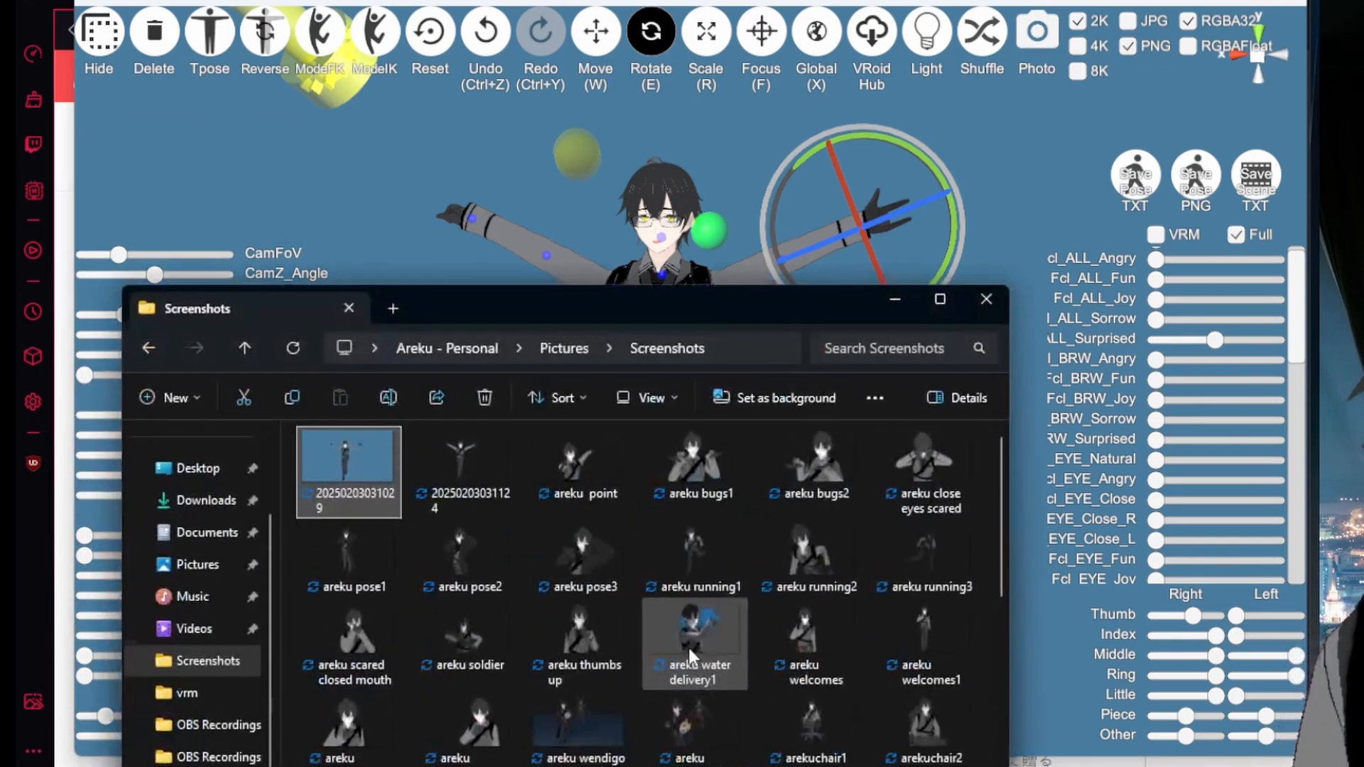
{"action": "double_click", "coordinate": [484, 453]}
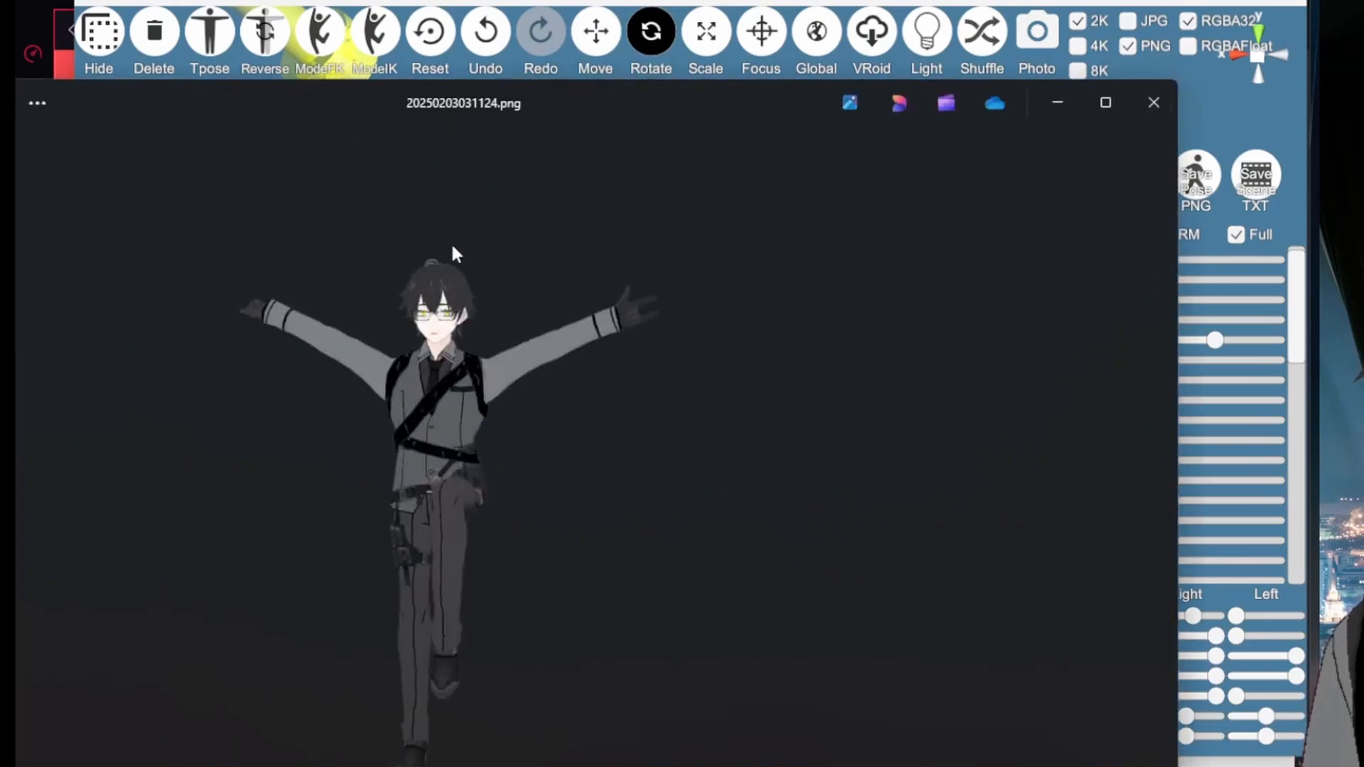
{"action": "left_click_drag", "start_coordinate": [457, 113], "coordinate": [656, 36]}
{"action": "scroll", "coordinate": [628, 242], "scroll_direction": "up", "scroll_amount": 5}
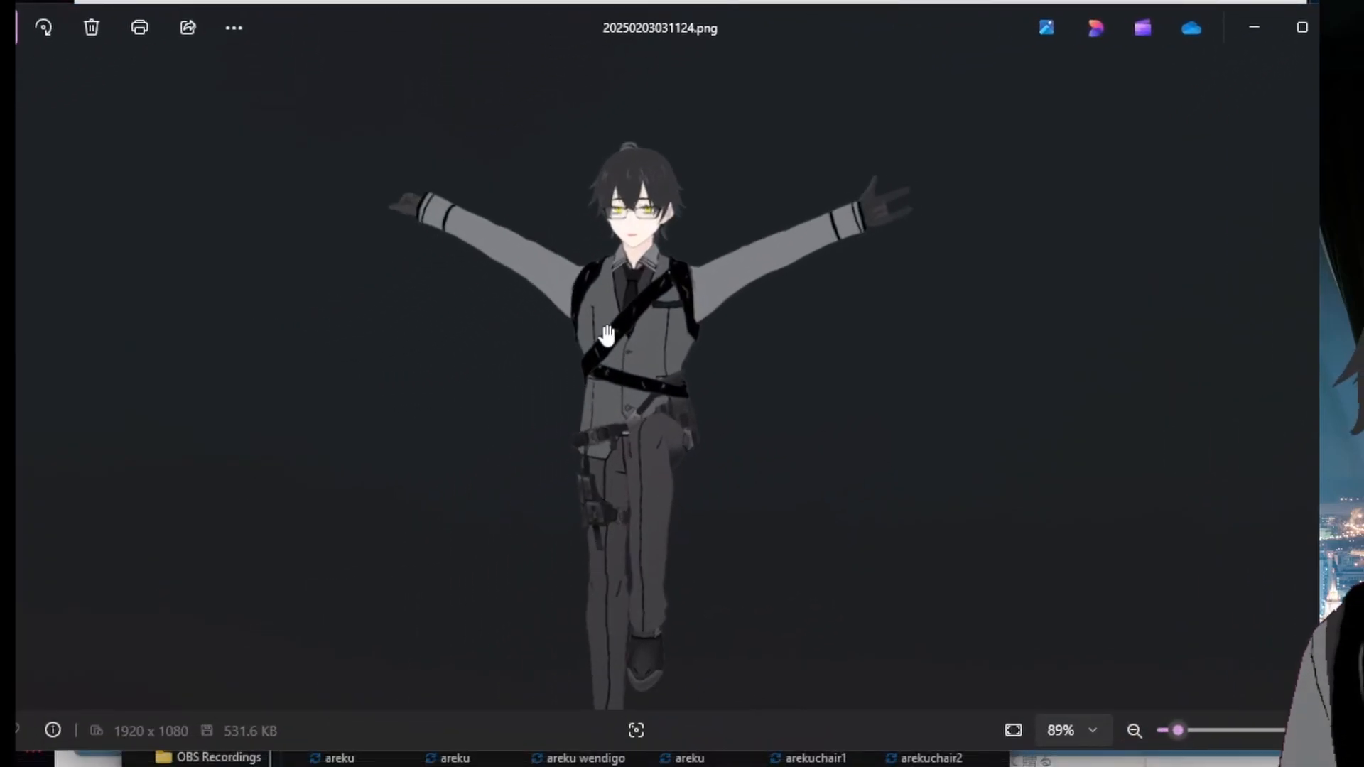
{"action": "scroll", "coordinate": [647, 374], "scroll_direction": "up", "scroll_amount": 1}
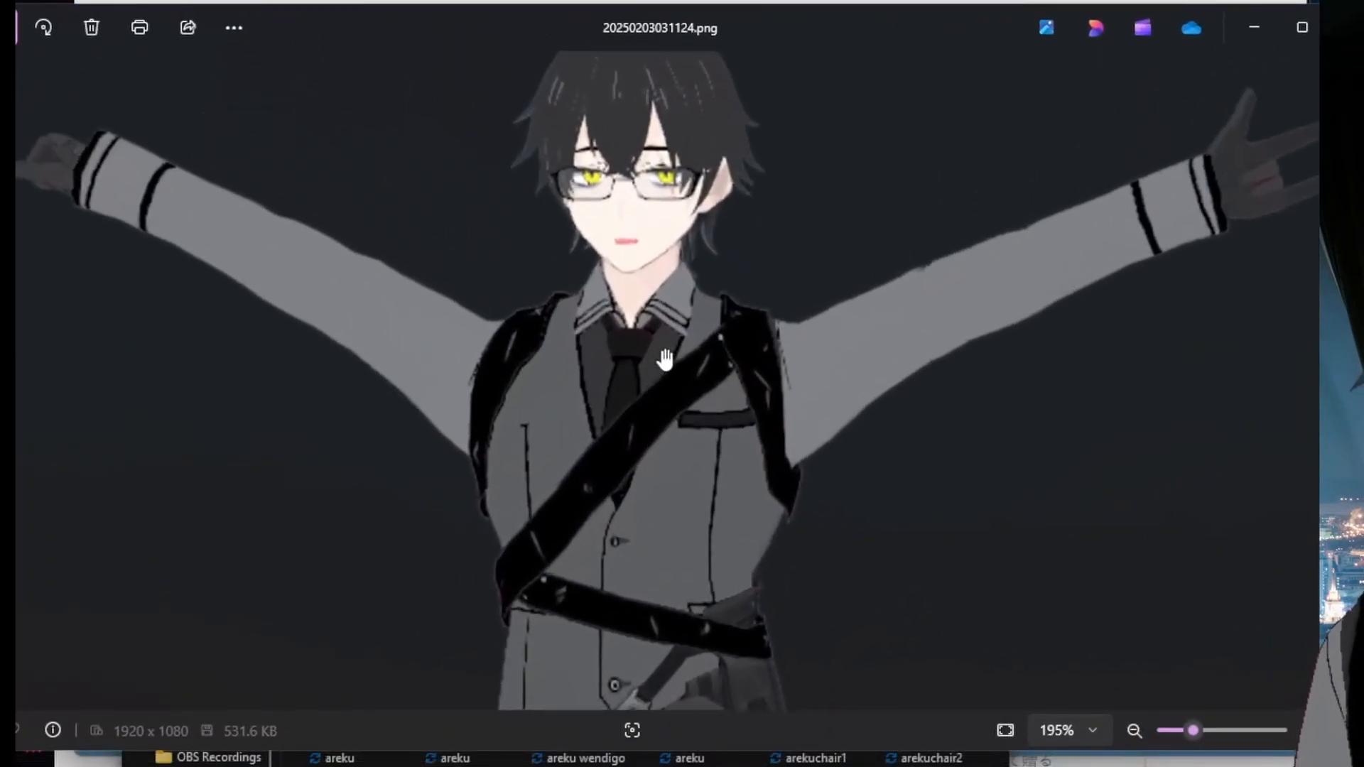
{"action": "left_click_drag", "start_coordinate": [666, 360], "coordinate": [656, 453]}
{"action": "scroll", "coordinate": [651, 399], "scroll_direction": "up", "scroll_amount": 1}
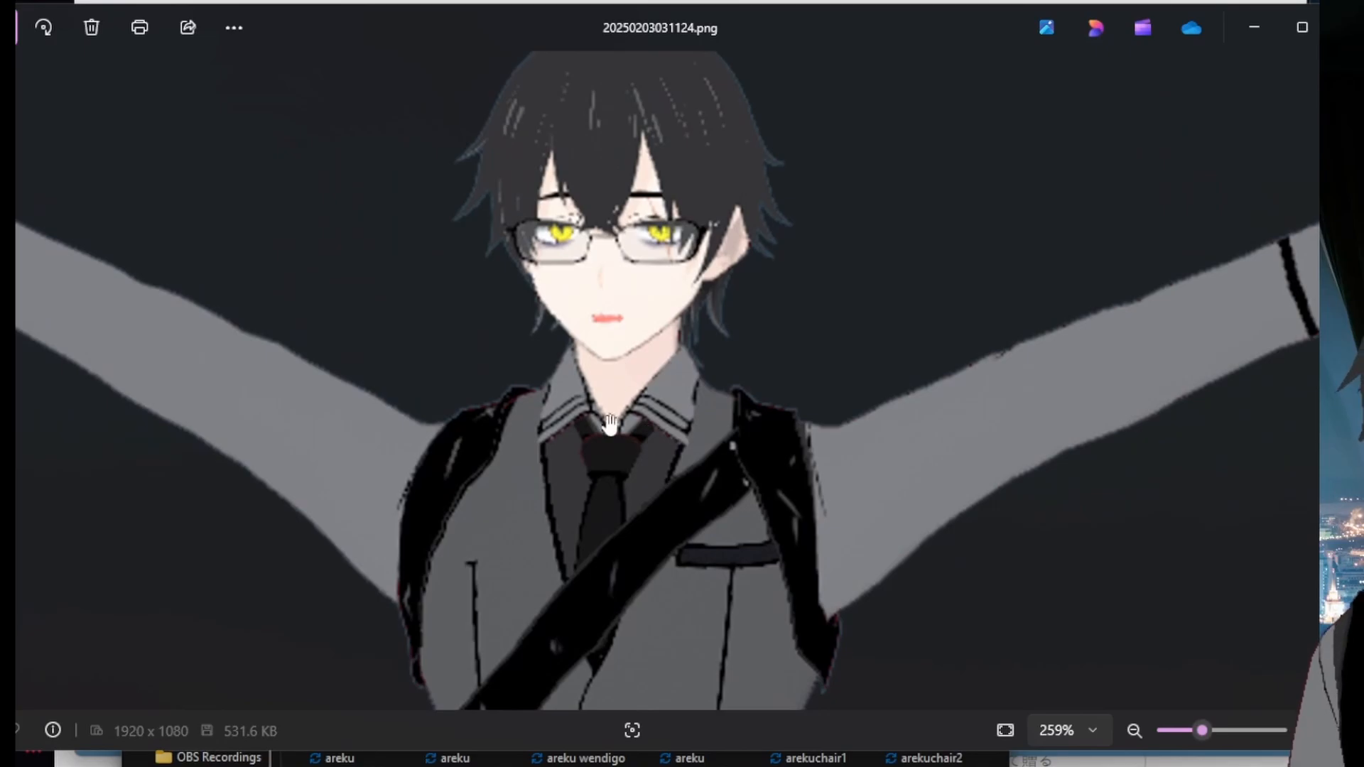
{"action": "scroll", "coordinate": [618, 426], "scroll_direction": "down", "scroll_amount": 3}
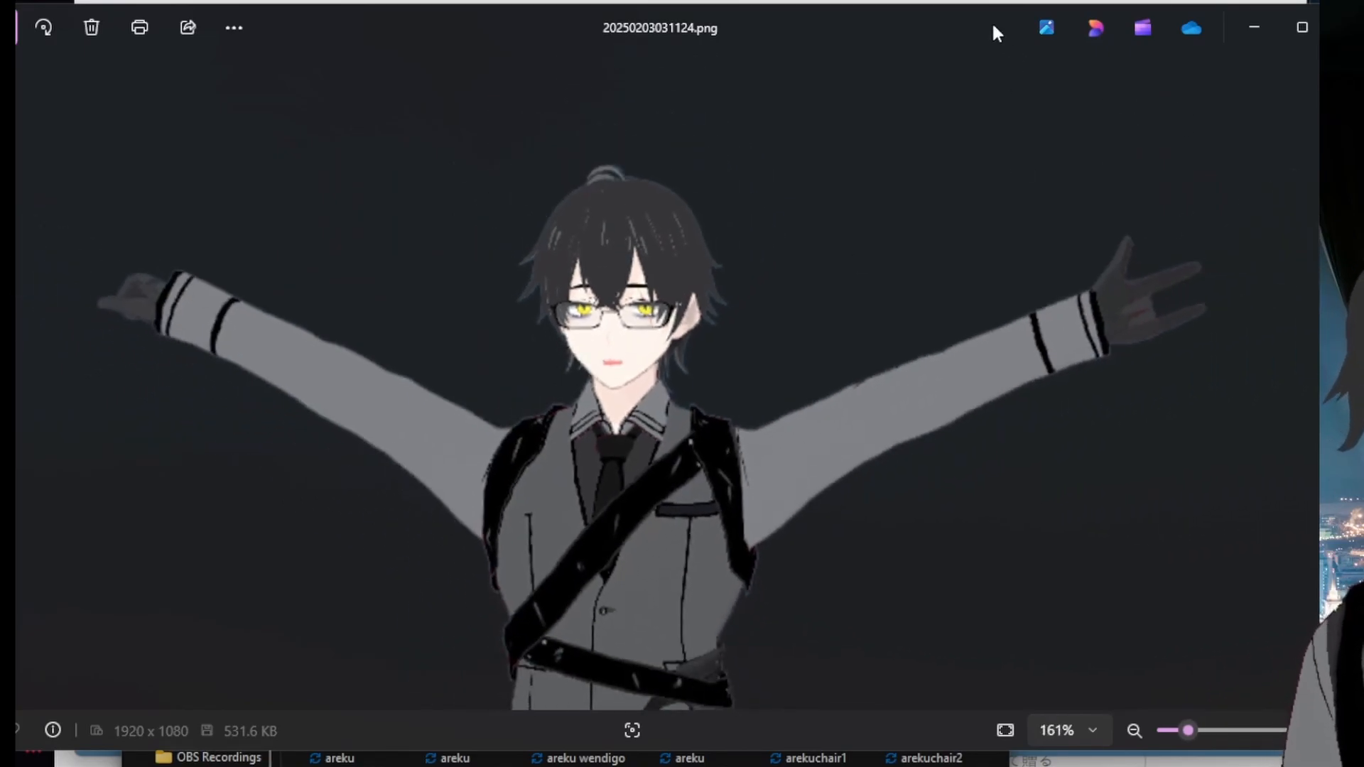
{"action": "left_click_drag", "start_coordinate": [992, 30], "coordinate": [801, 104]}
{"action": "left_click", "coordinate": [1154, 103]}
Step: Set the photo resolution to 4K and save another PNG photo of the avatar in the Screenshots folder
{"action": "left_click", "coordinate": [1071, 160]}
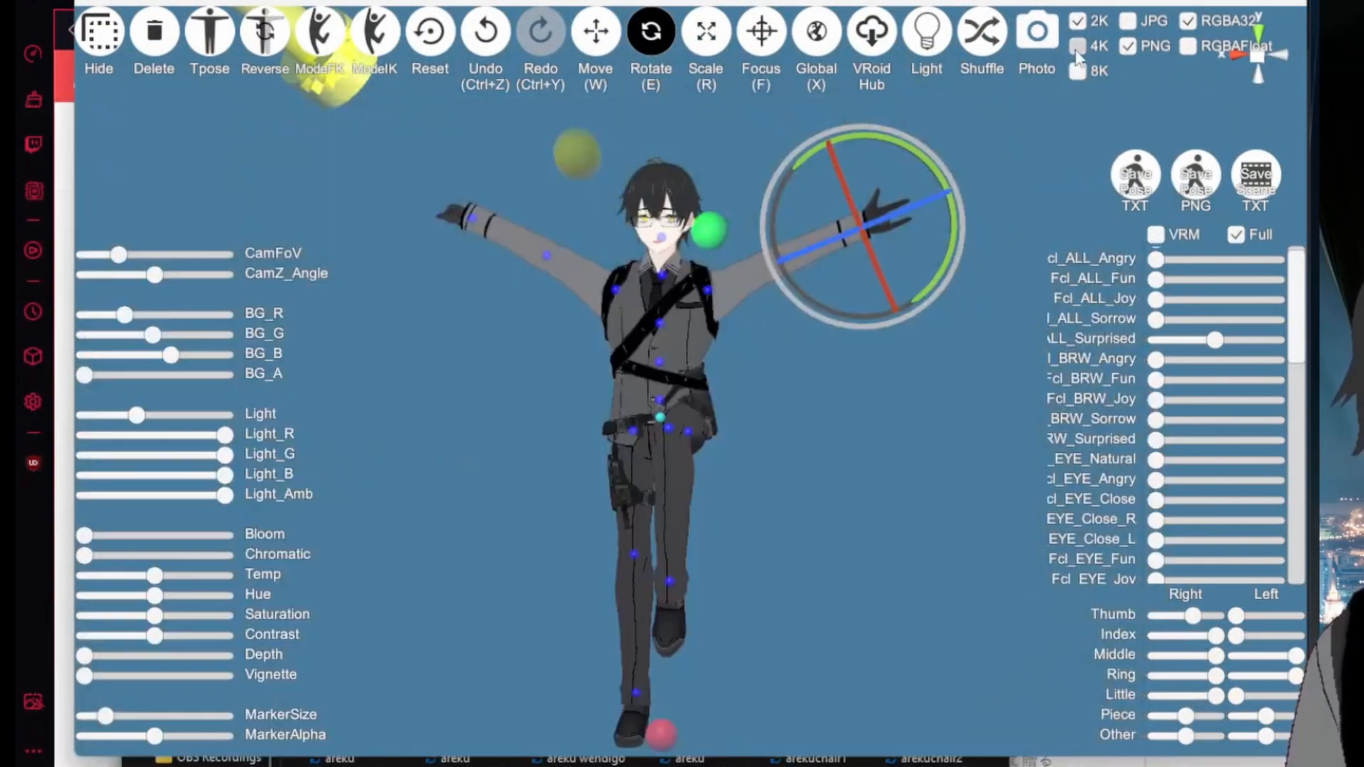
{"action": "left_click", "coordinate": [1067, 152]}
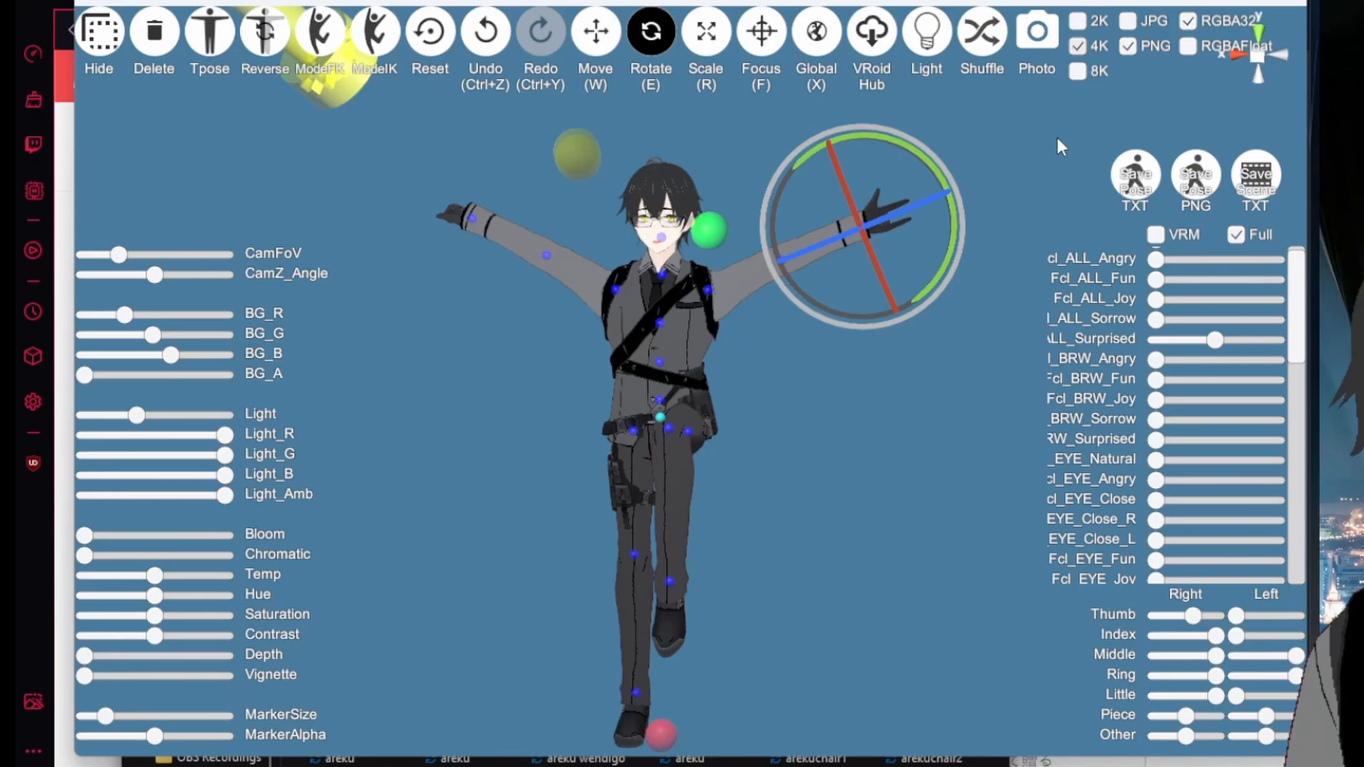
{"action": "left_click", "coordinate": [1037, 31]}
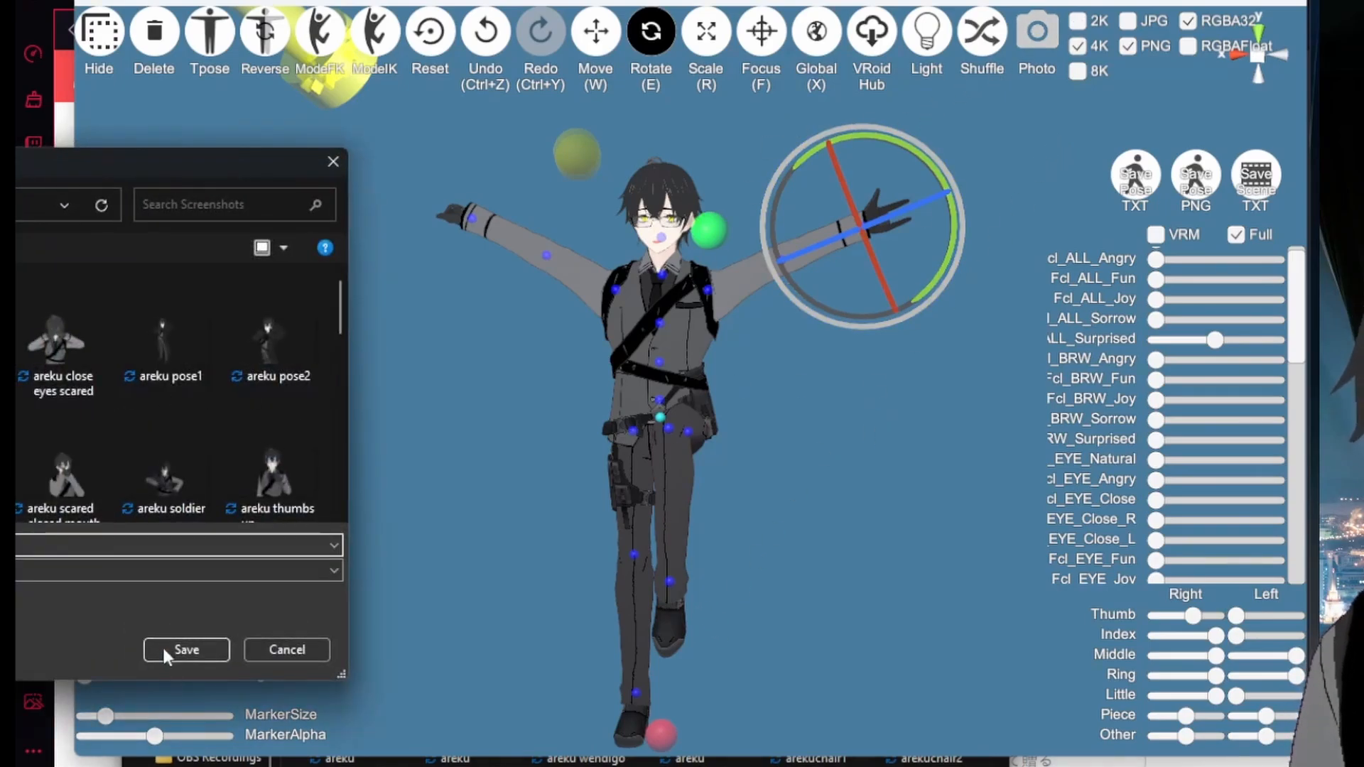
{"action": "left_click", "coordinate": [162, 645]}
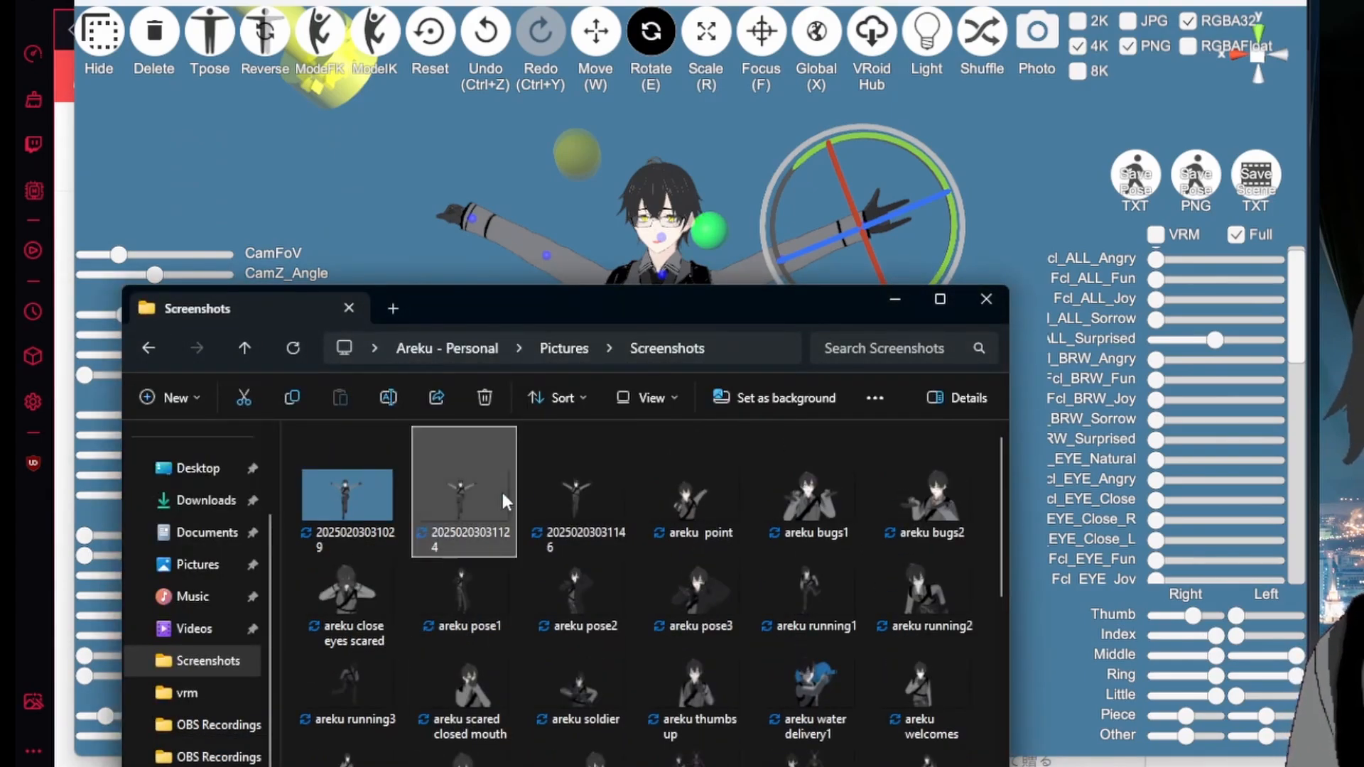
Step: View the 4K photo 20250203031146.png, inspect the avatar's face and arms up close, and close the photo and File Explorer
{"action": "double_click", "coordinate": [458, 492]}
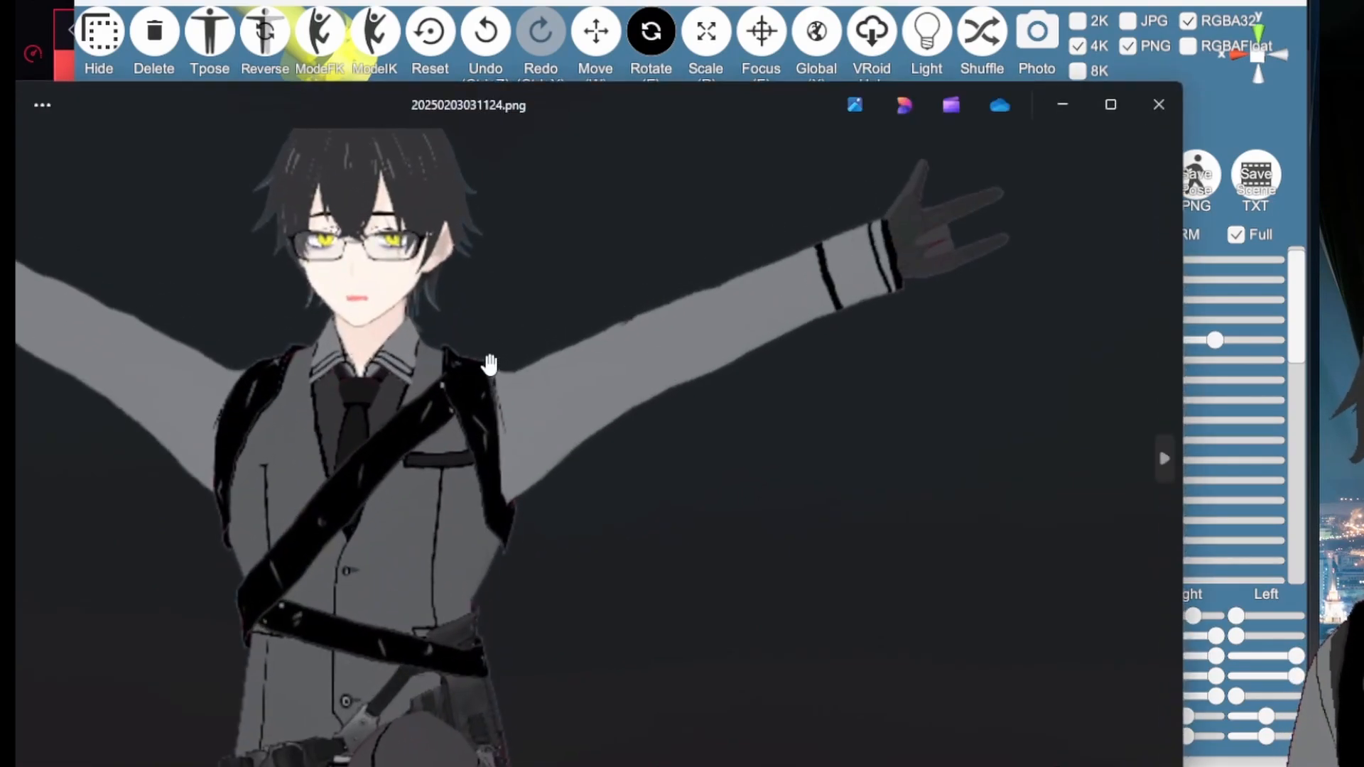
{"action": "left_click", "coordinate": [1162, 471]}
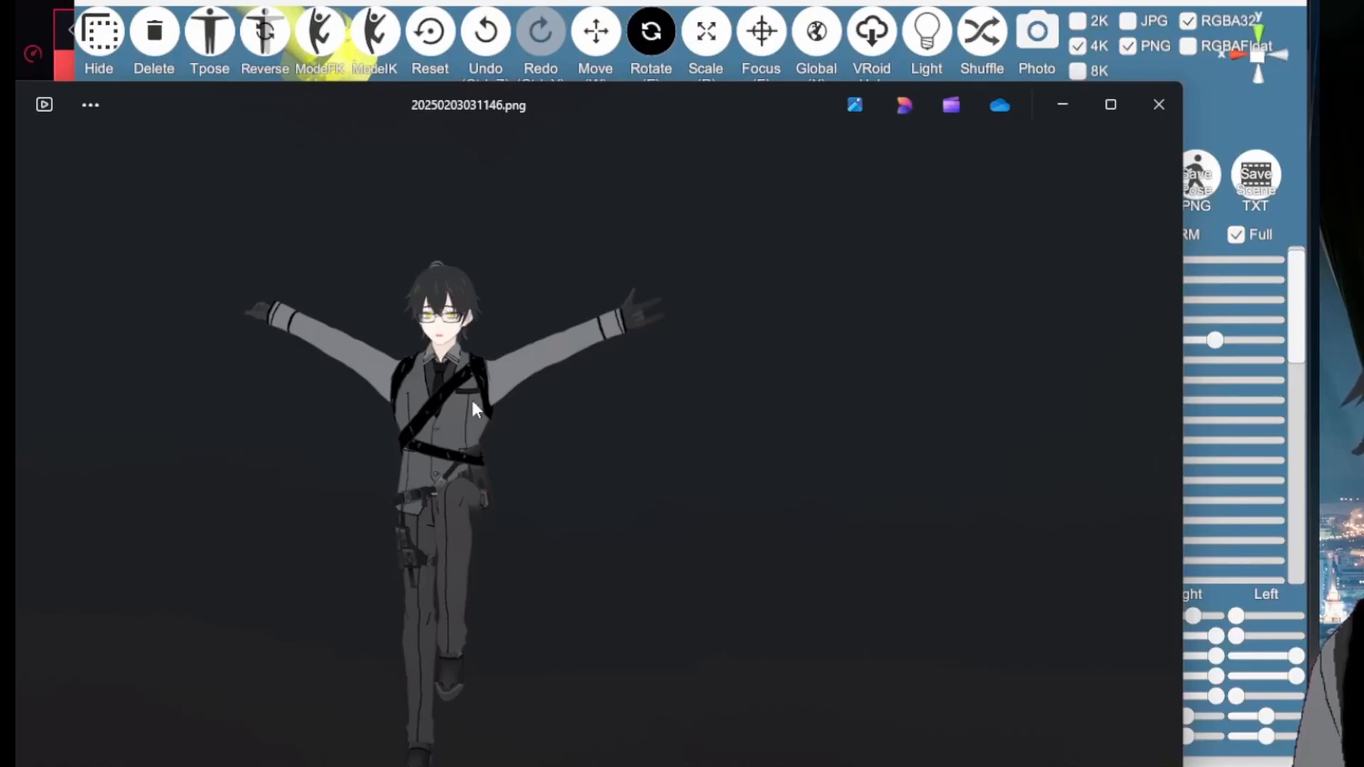
{"action": "scroll", "coordinate": [466, 390], "scroll_direction": "up", "scroll_amount": 5}
{"action": "double_click", "coordinate": [576, 107]}
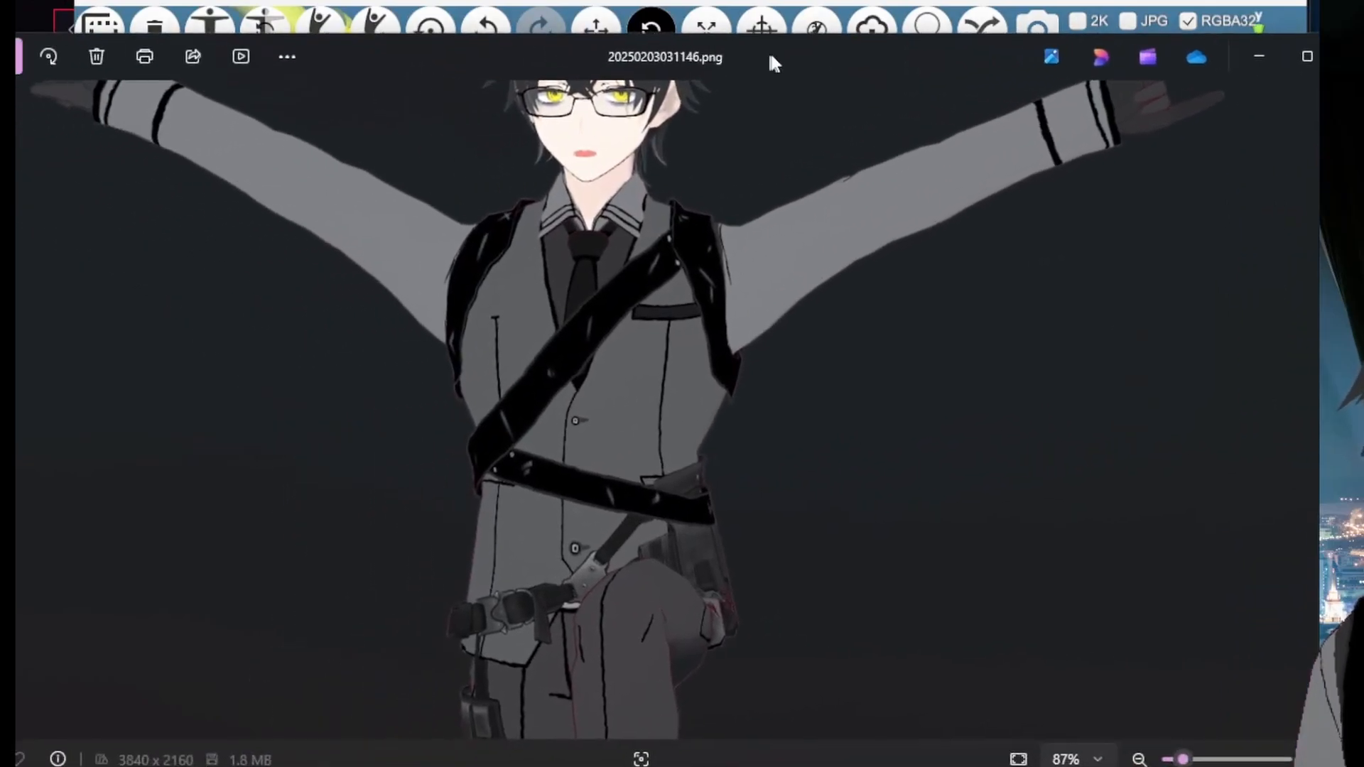
{"action": "scroll", "coordinate": [626, 292], "scroll_direction": "up", "scroll_amount": 3}
{"action": "left_click_drag", "start_coordinate": [625, 292], "coordinate": [648, 543]}
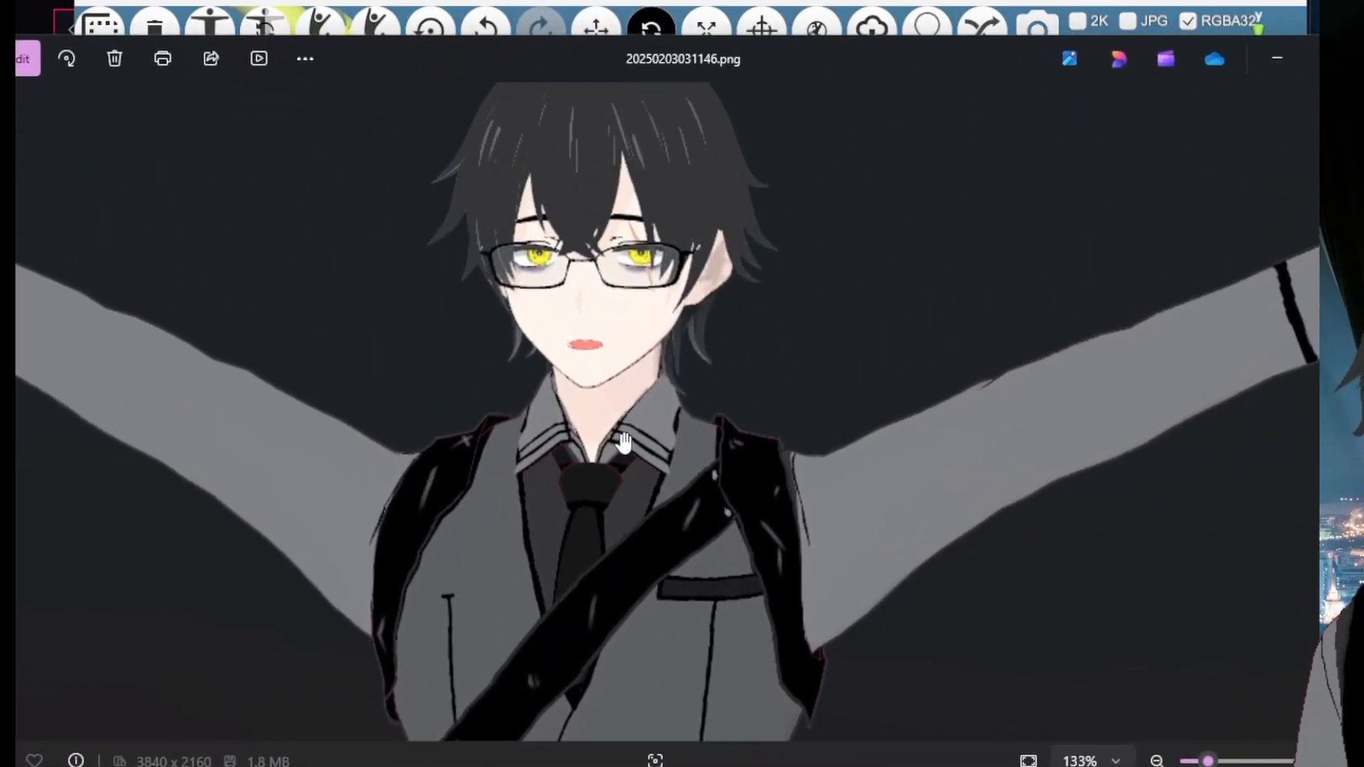
{"action": "scroll", "coordinate": [622, 459], "scroll_direction": "down", "scroll_amount": 2}
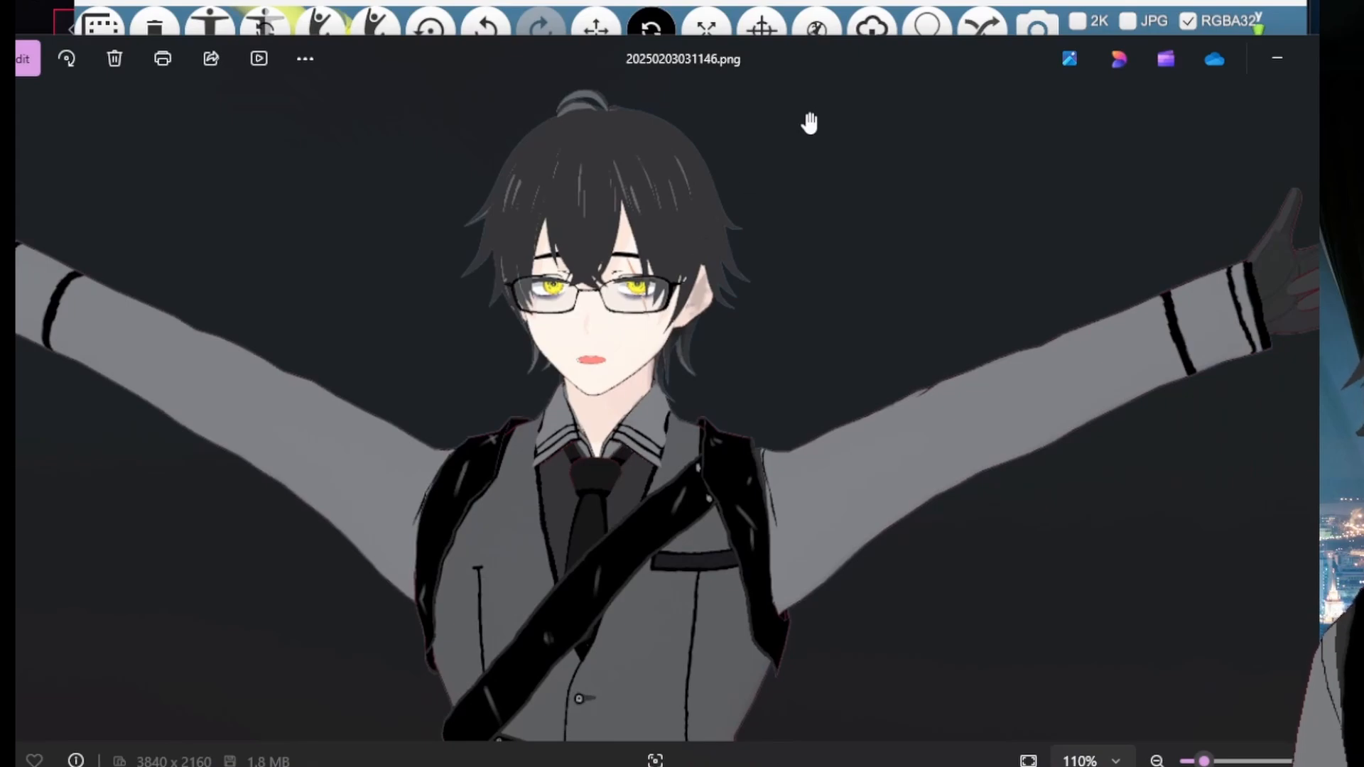
{"action": "left_click_drag", "start_coordinate": [839, 50], "coordinate": [734, 101]}
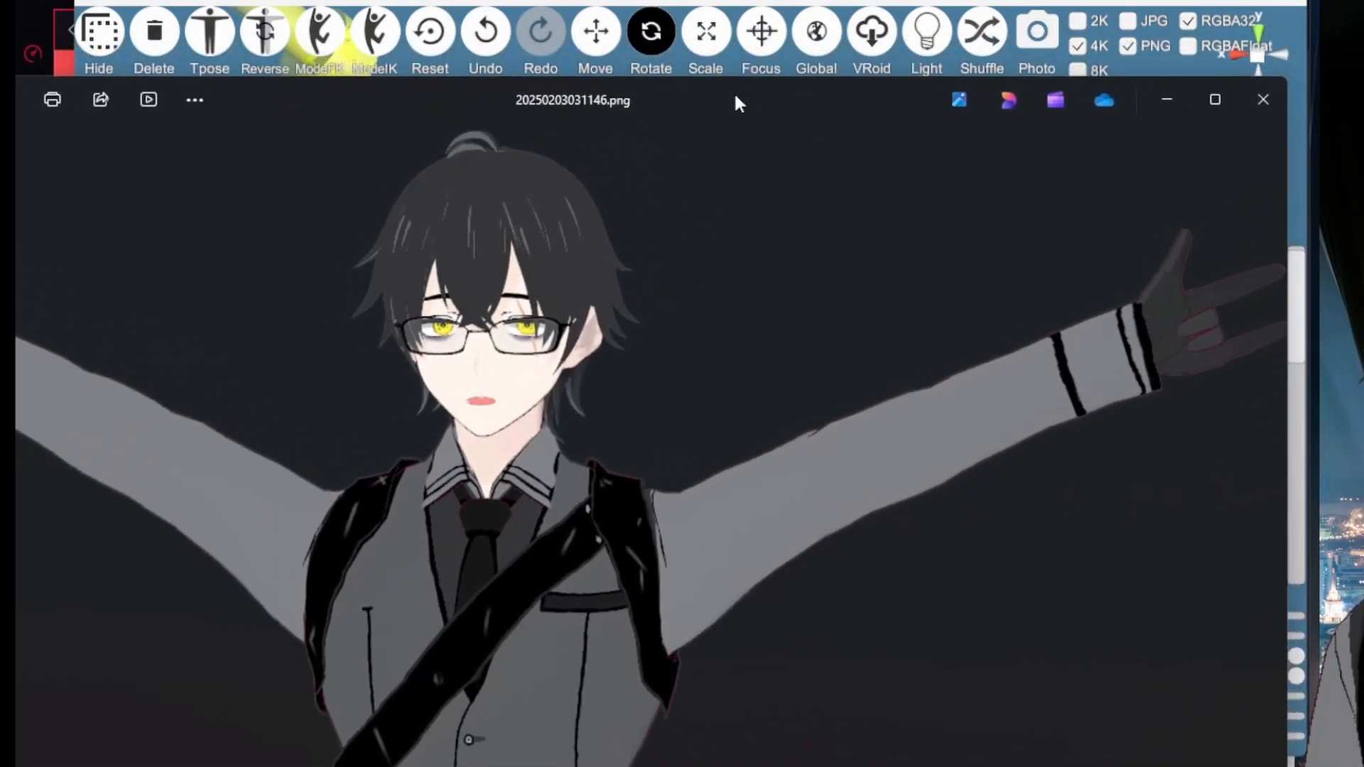
{"action": "left_click_drag", "start_coordinate": [843, 438], "coordinate": [906, 435]}
{"action": "mouse_move", "coordinate": [320, 529]}
{"action": "left_mouse_down"}
{"action": "mouse_move", "coordinate": [755, 523]}
{"action": "mouse_move", "coordinate": [337, 548]}
{"action": "left_mouse_up"}
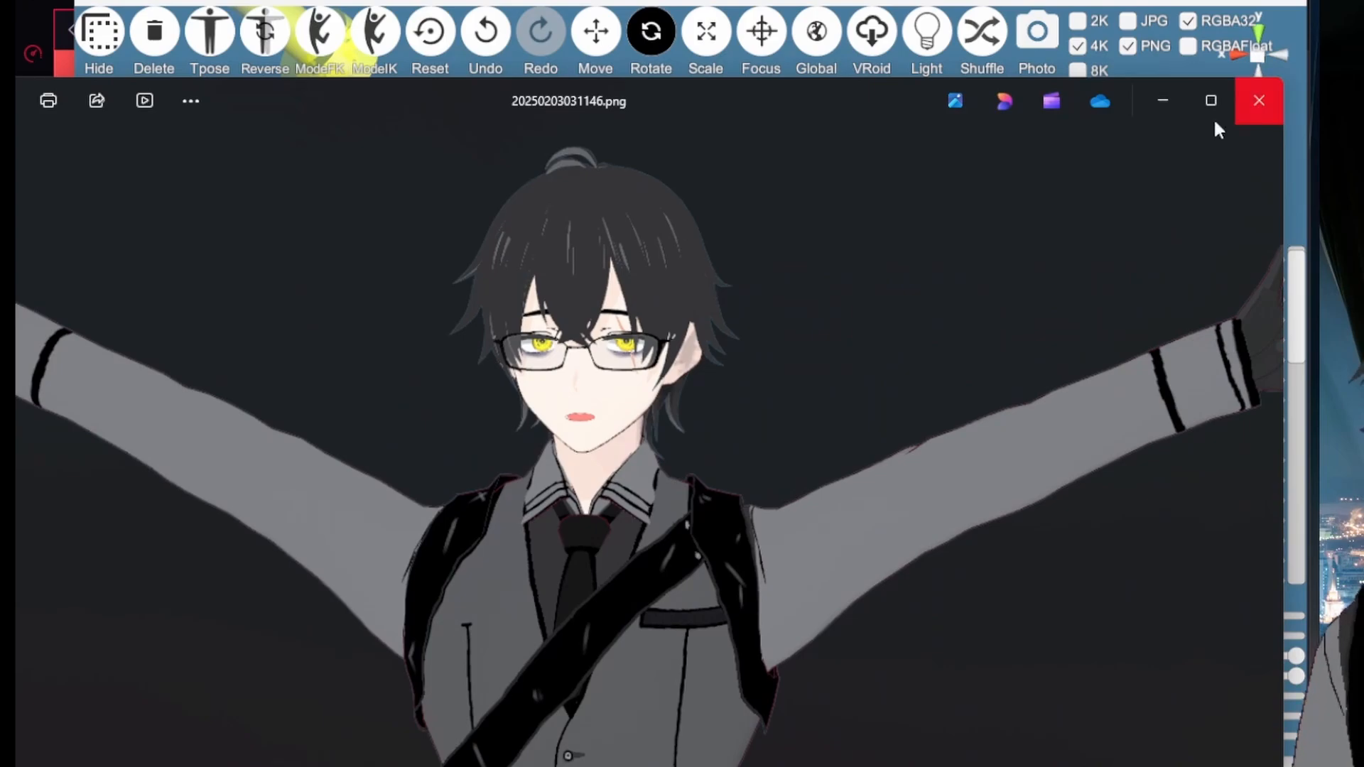
{"action": "left_click", "coordinate": [1256, 103]}
{"action": "left_click", "coordinate": [984, 299]}
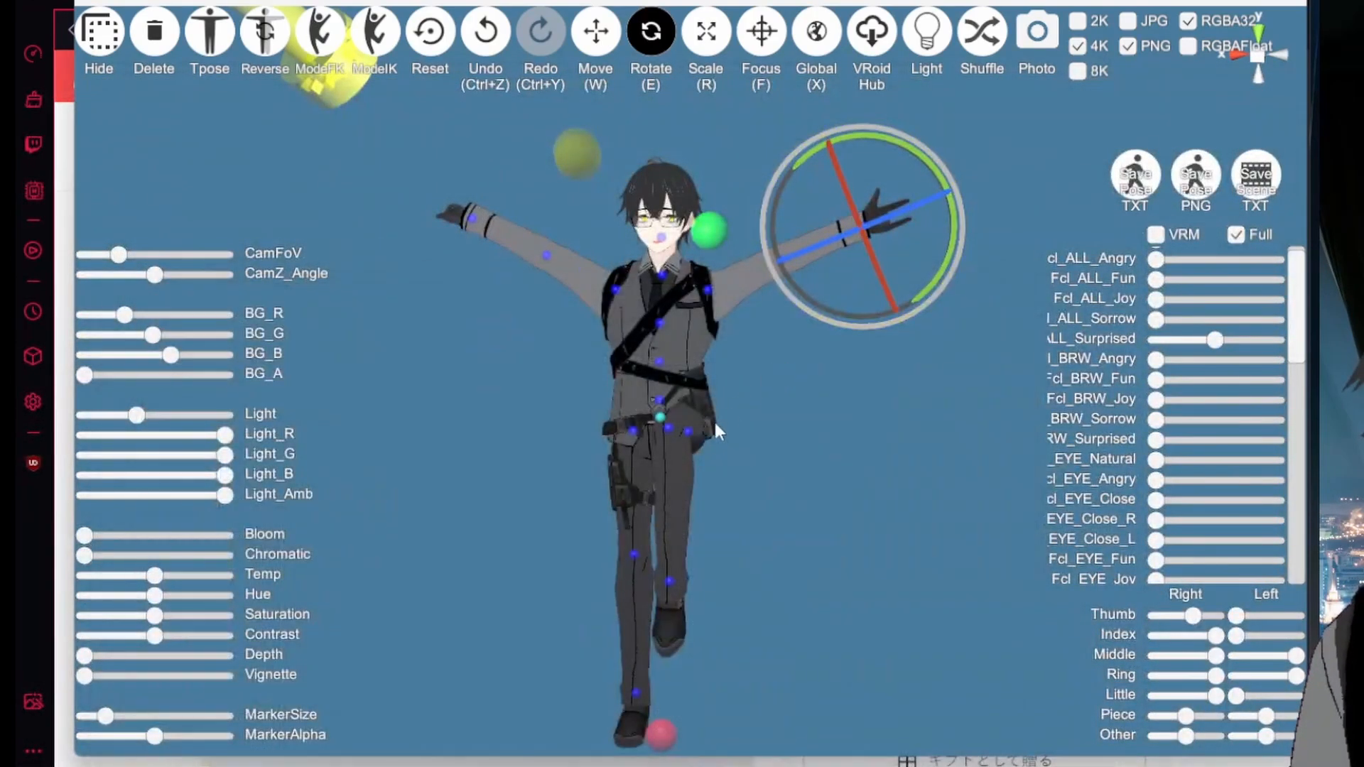
{"action": "right_click_drag", "start_coordinate": [652, 432], "coordinate": [506, 427]}
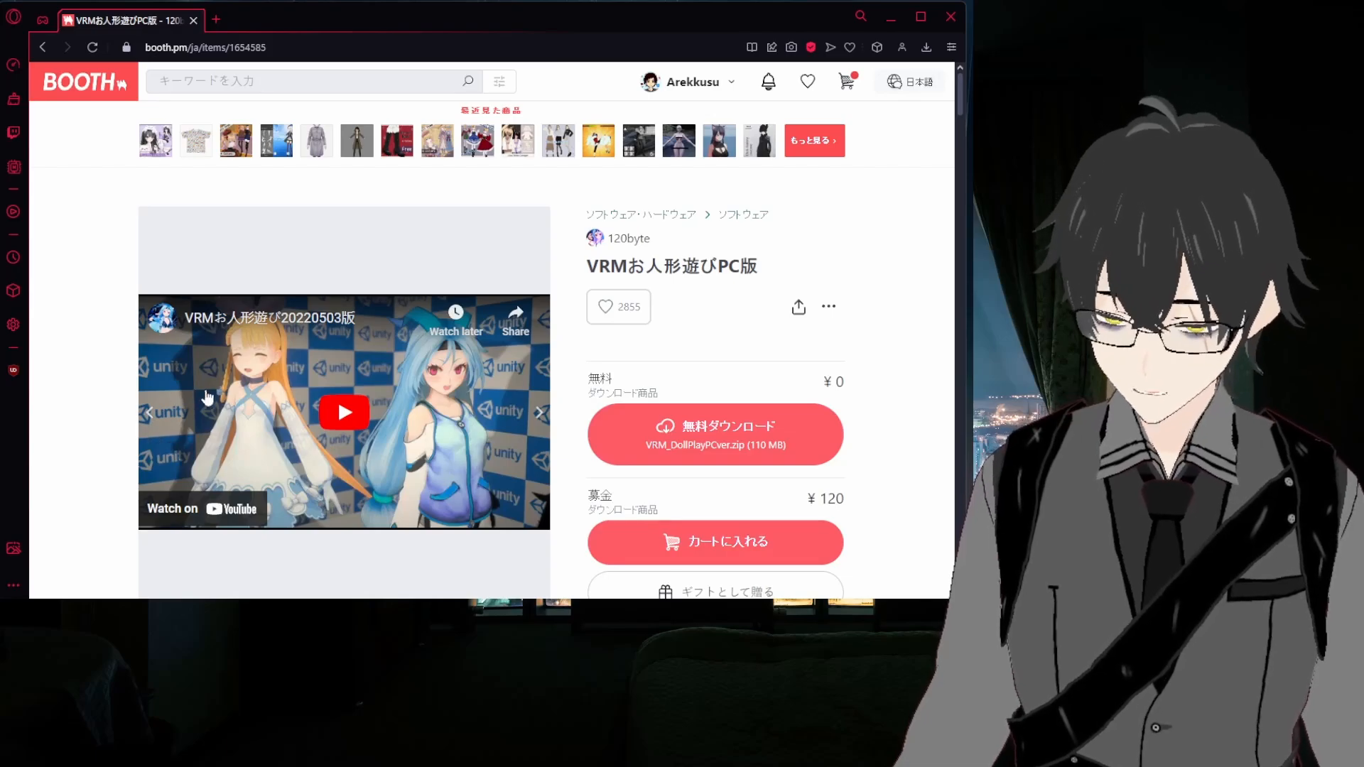
Step: Switch to the BOOTH product page in the browser and look through the preview images of VRMお人形遊びPC版
{"action": "scroll", "coordinate": [228, 448], "scroll_direction": "down", "scroll_amount": 3}
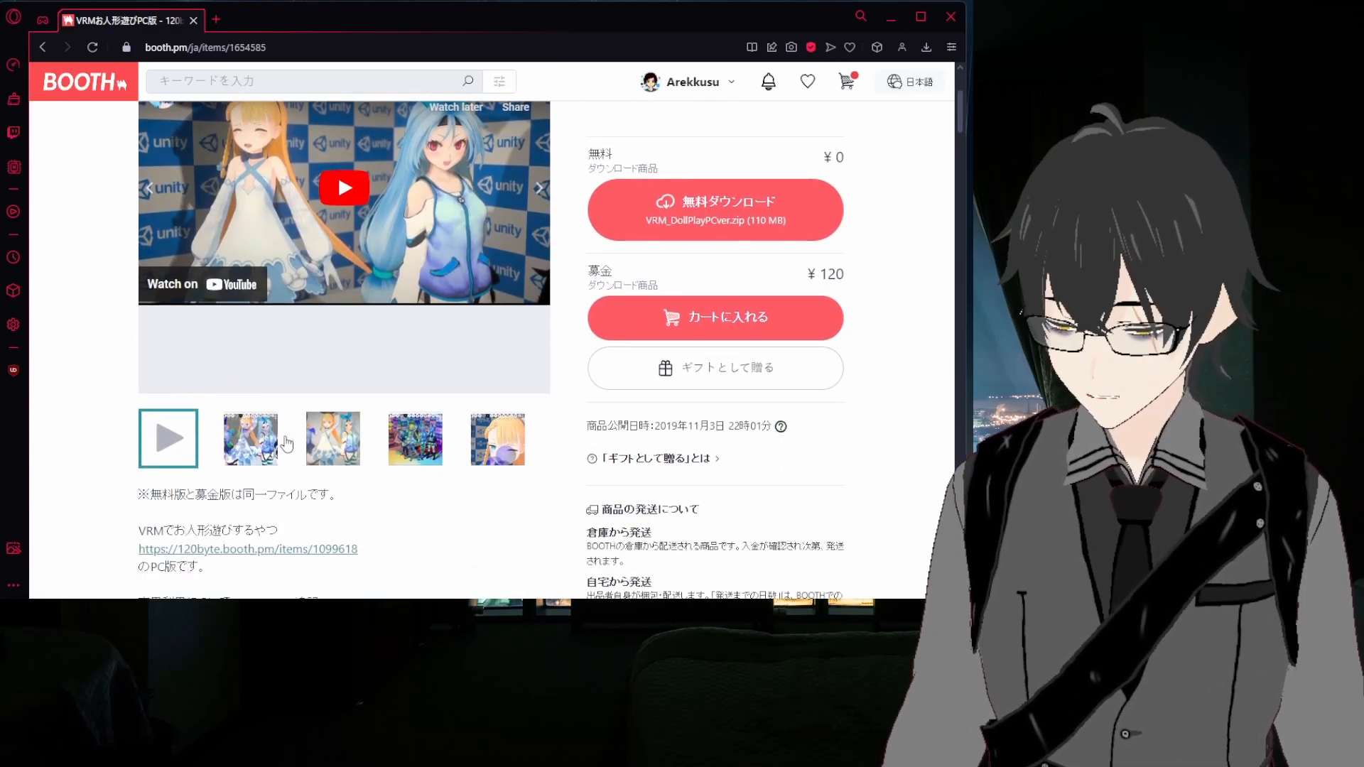
{"action": "left_click", "coordinate": [251, 438]}
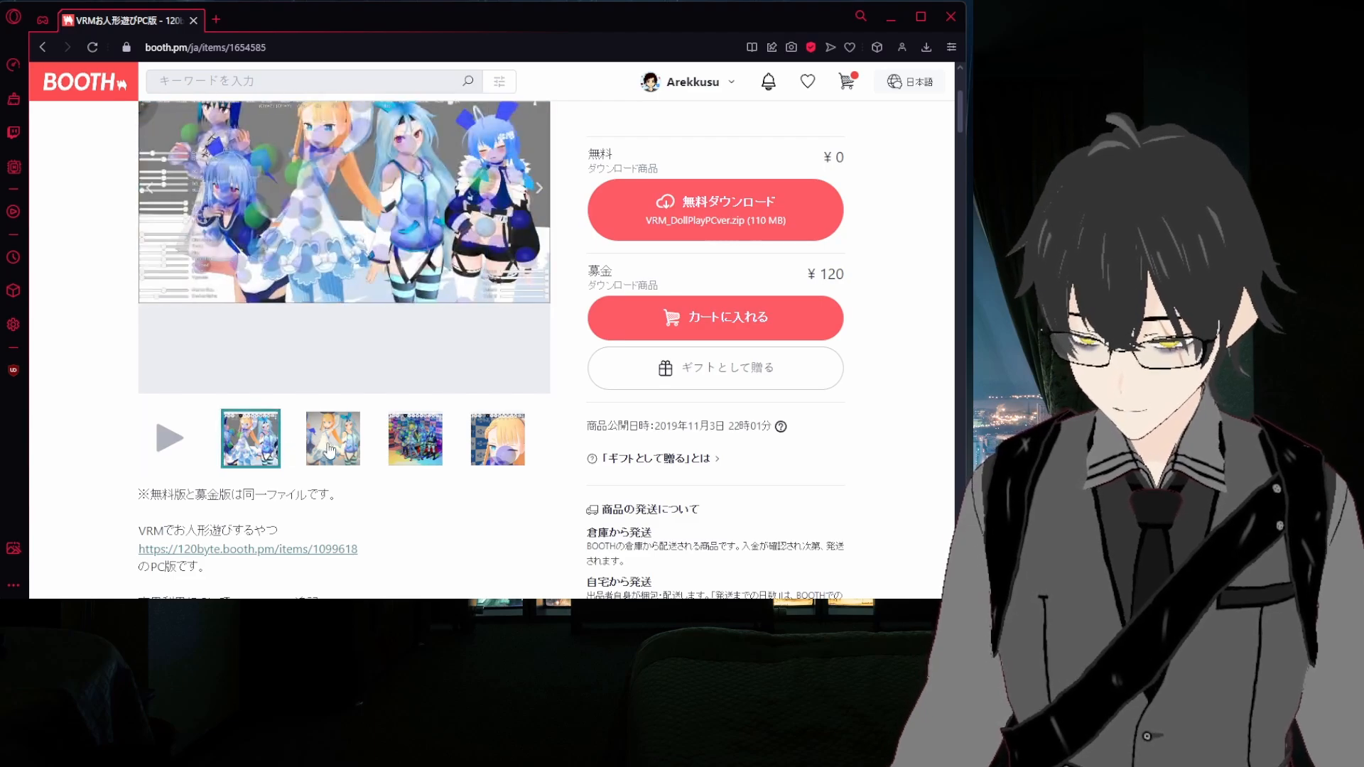
{"action": "left_click", "coordinate": [333, 439]}
{"action": "scroll", "coordinate": [445, 480], "scroll_direction": "up", "scroll_amount": 1}
{"action": "left_click", "coordinate": [412, 512]}
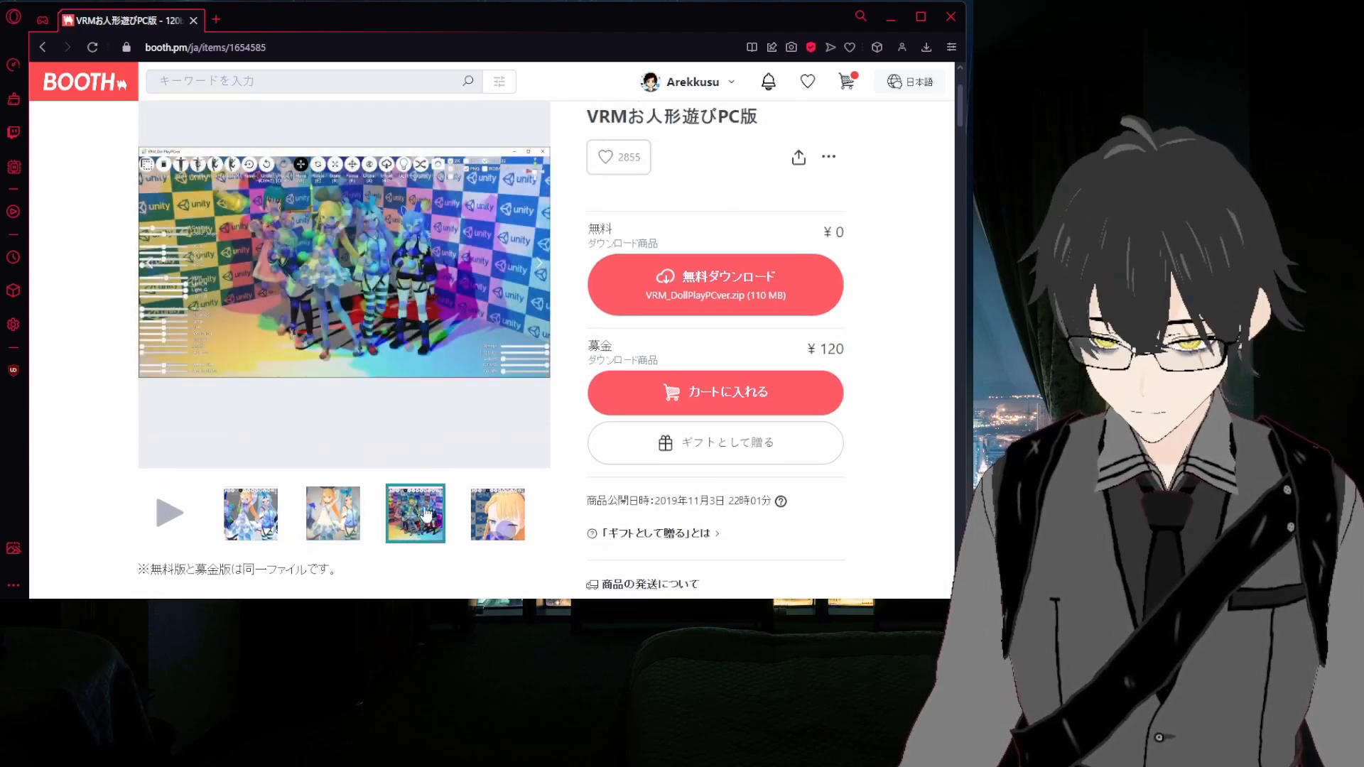
{"action": "left_click", "coordinate": [487, 508]}
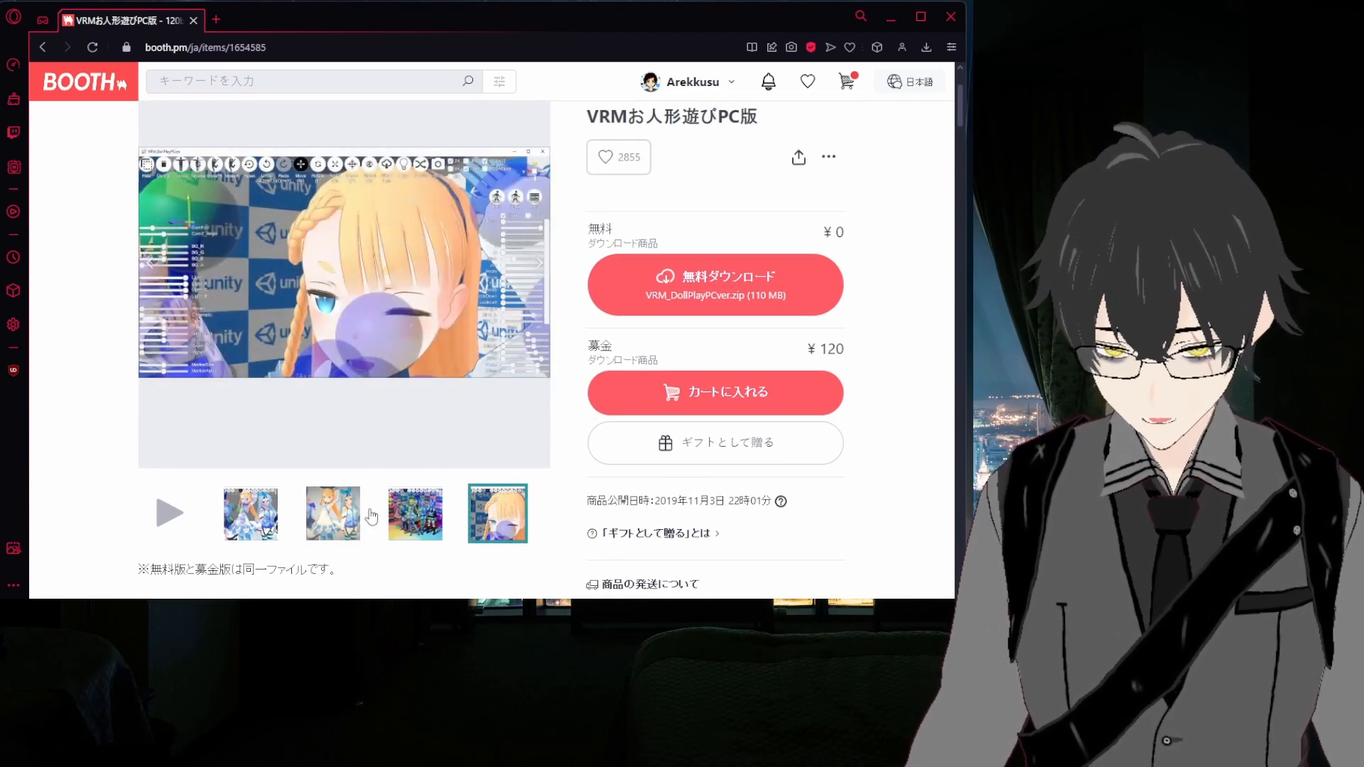
{"action": "left_click", "coordinate": [361, 517]}
{"action": "left_click", "coordinate": [416, 519]}
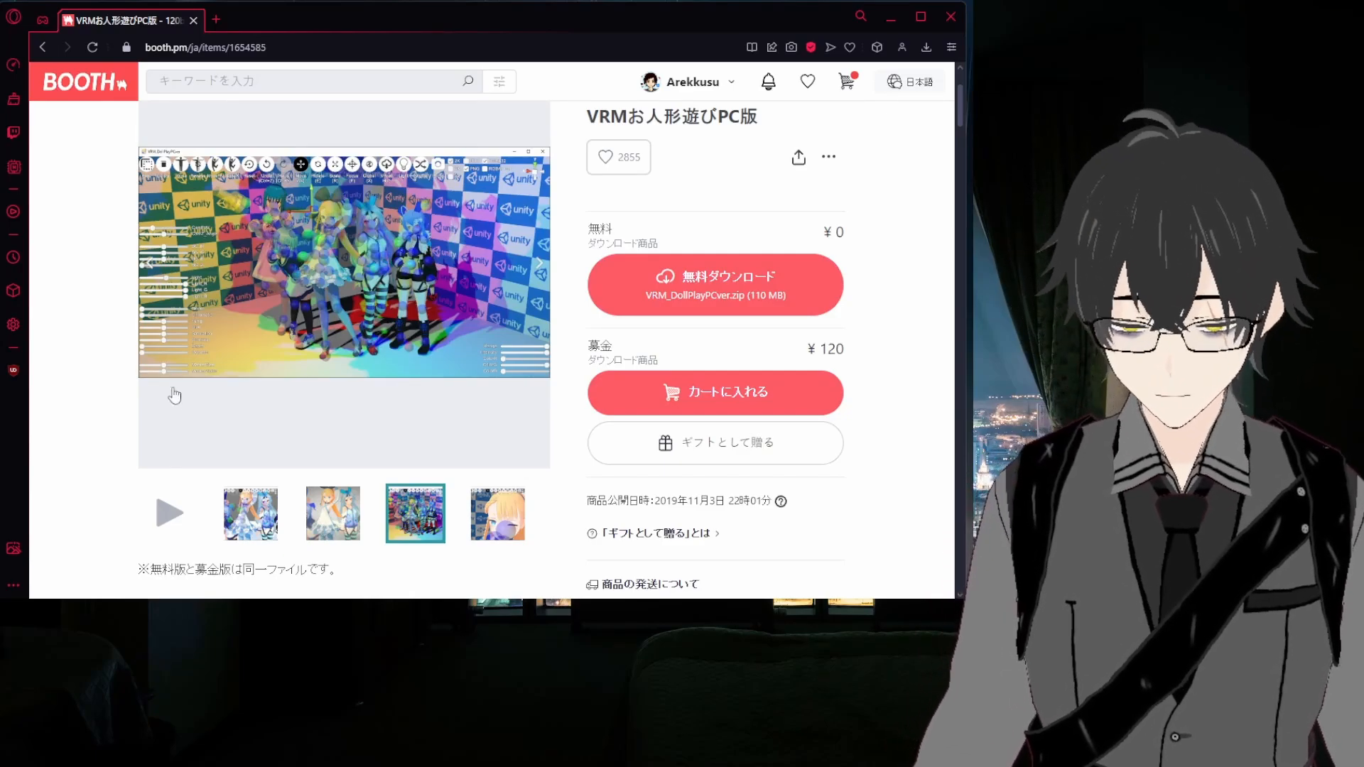
Step: Look over the product description of VRMお人形遊びPC版 and add the item to the liked list
{"action": "scroll", "coordinate": [213, 396], "scroll_direction": "down", "scroll_amount": 1}
{"action": "scroll", "coordinate": [295, 399], "scroll_direction": "up", "scroll_amount": 1}
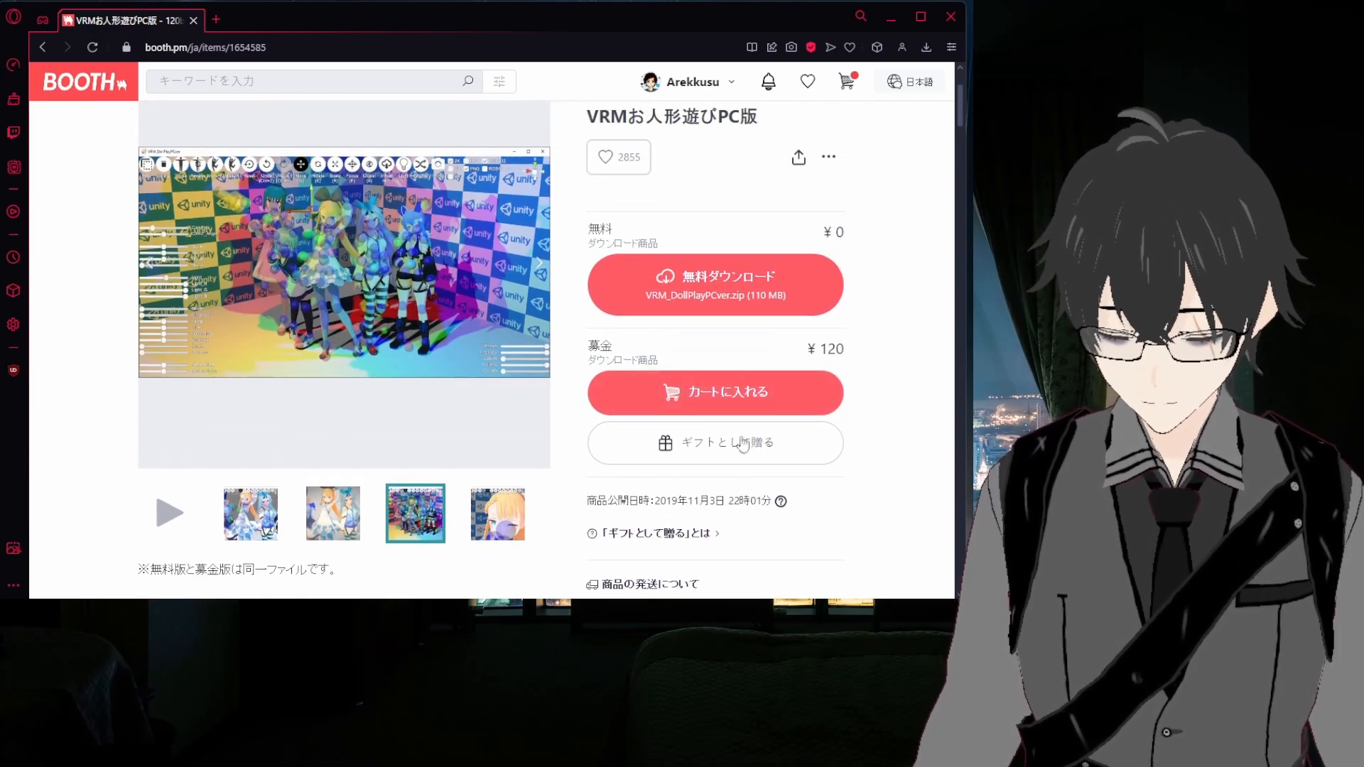
{"action": "scroll", "coordinate": [355, 478], "scroll_direction": "down", "scroll_amount": 18}
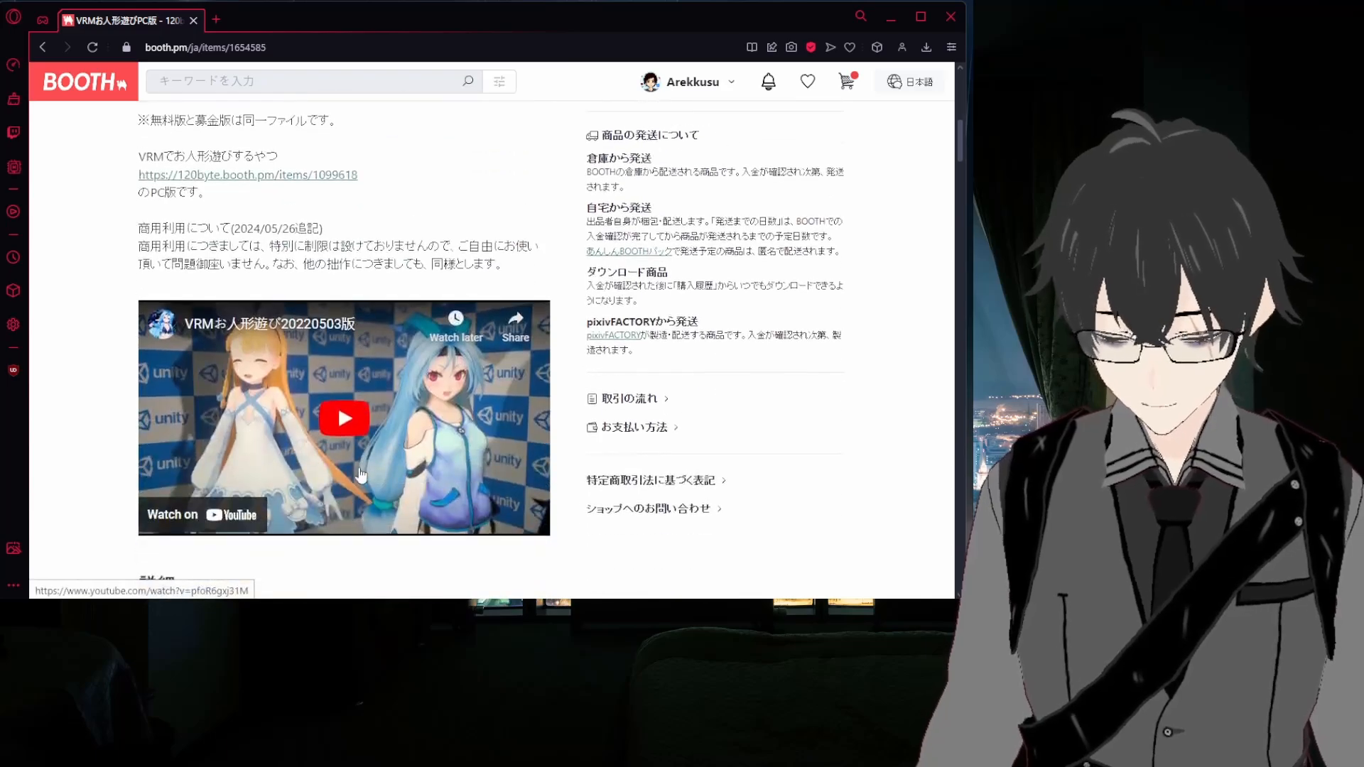
{"action": "scroll", "coordinate": [360, 469], "scroll_direction": "up", "scroll_amount": 18}
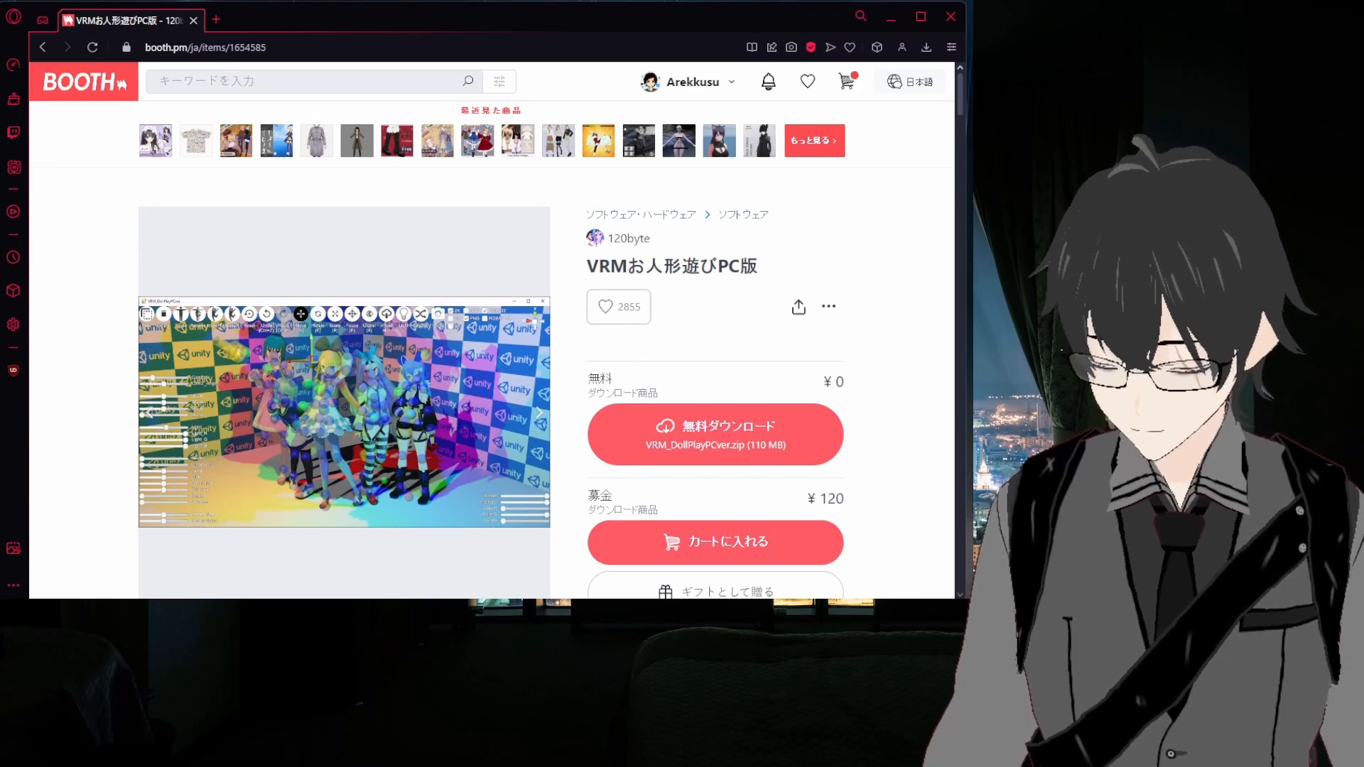
{"action": "left_click", "coordinate": [605, 307]}
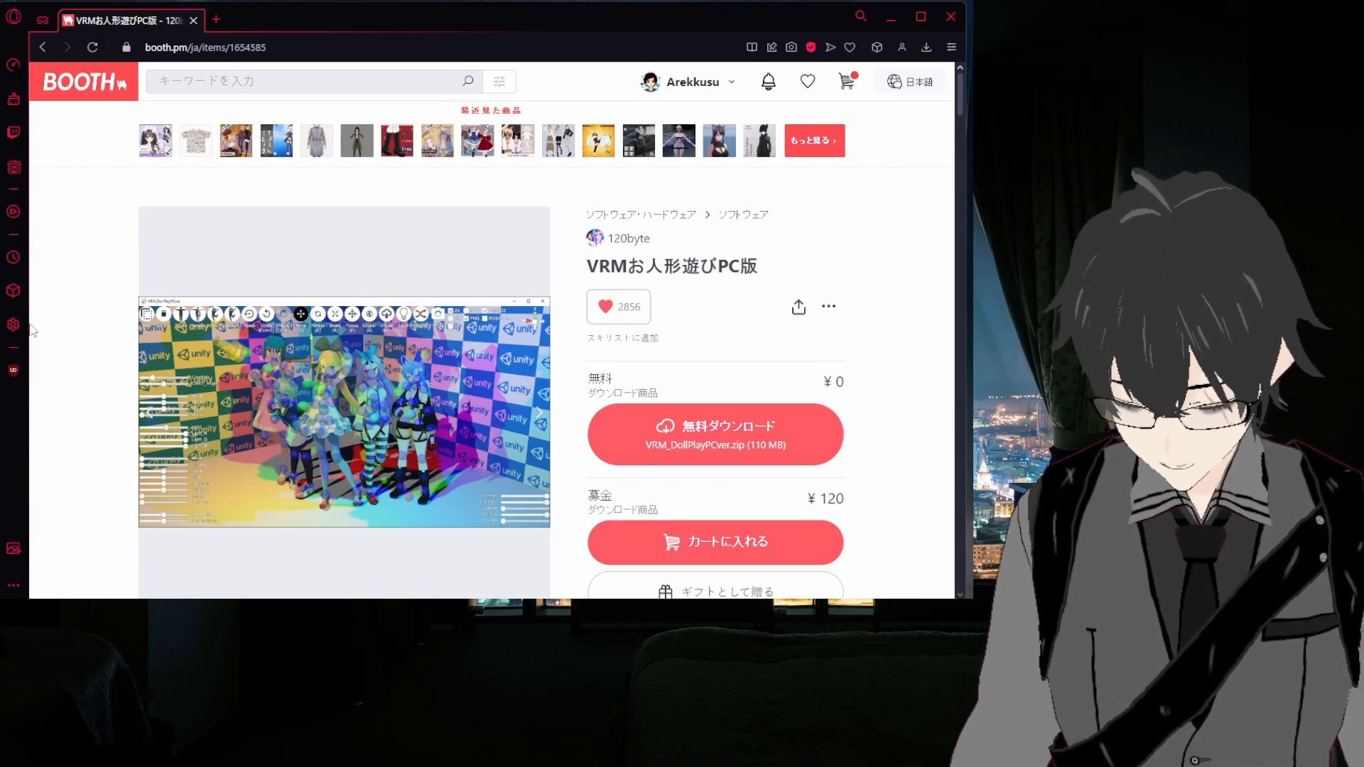